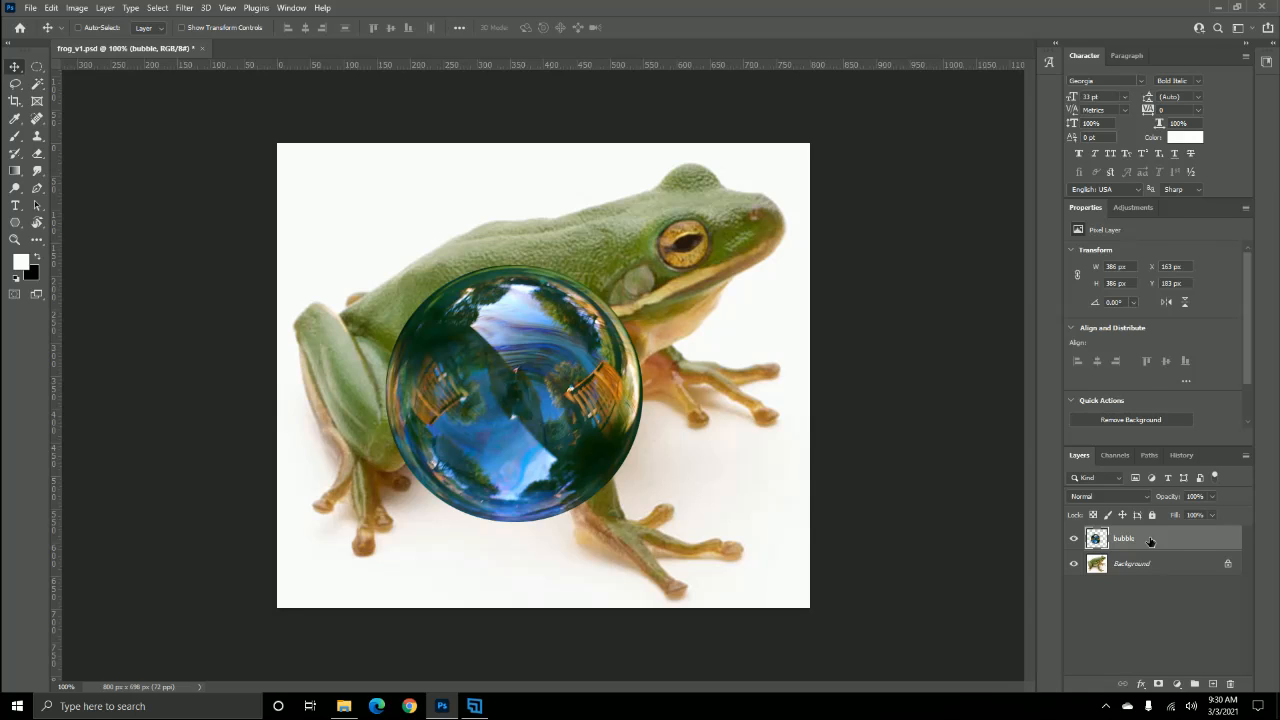
- Duplicate the "bubble" layer and hide the original
right_click(1150, 541)
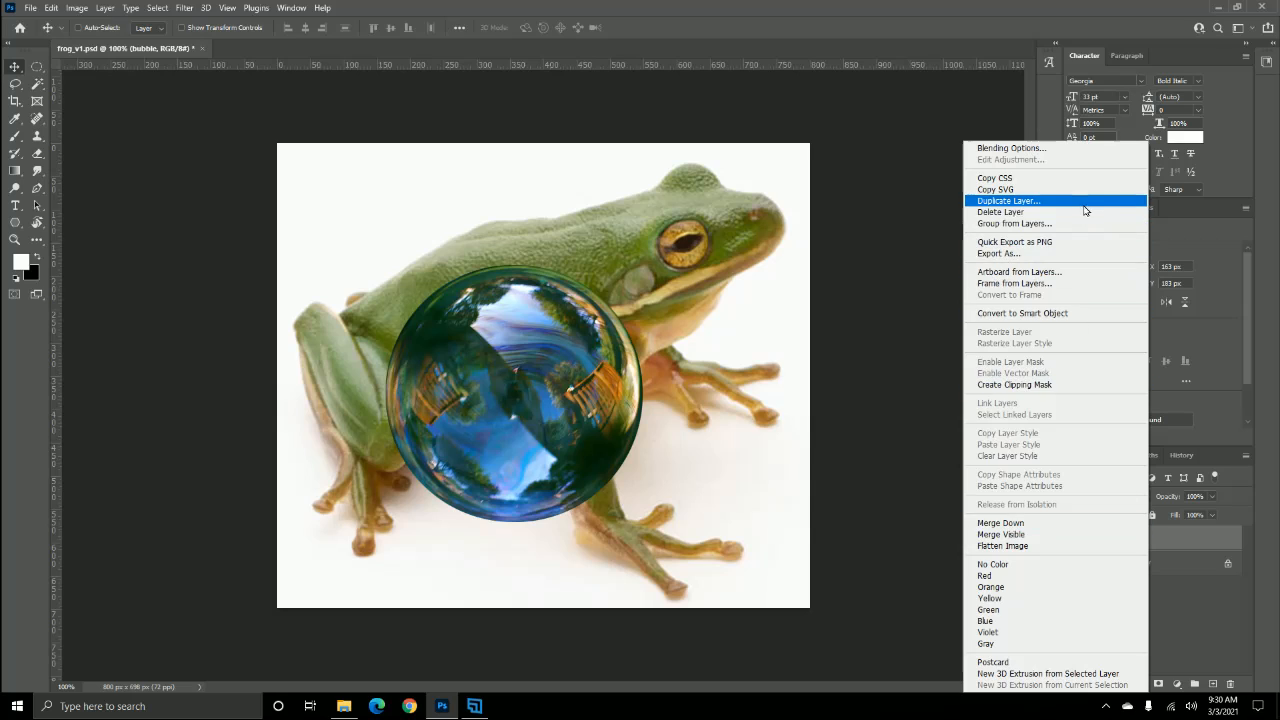
left_click(1173, 535)
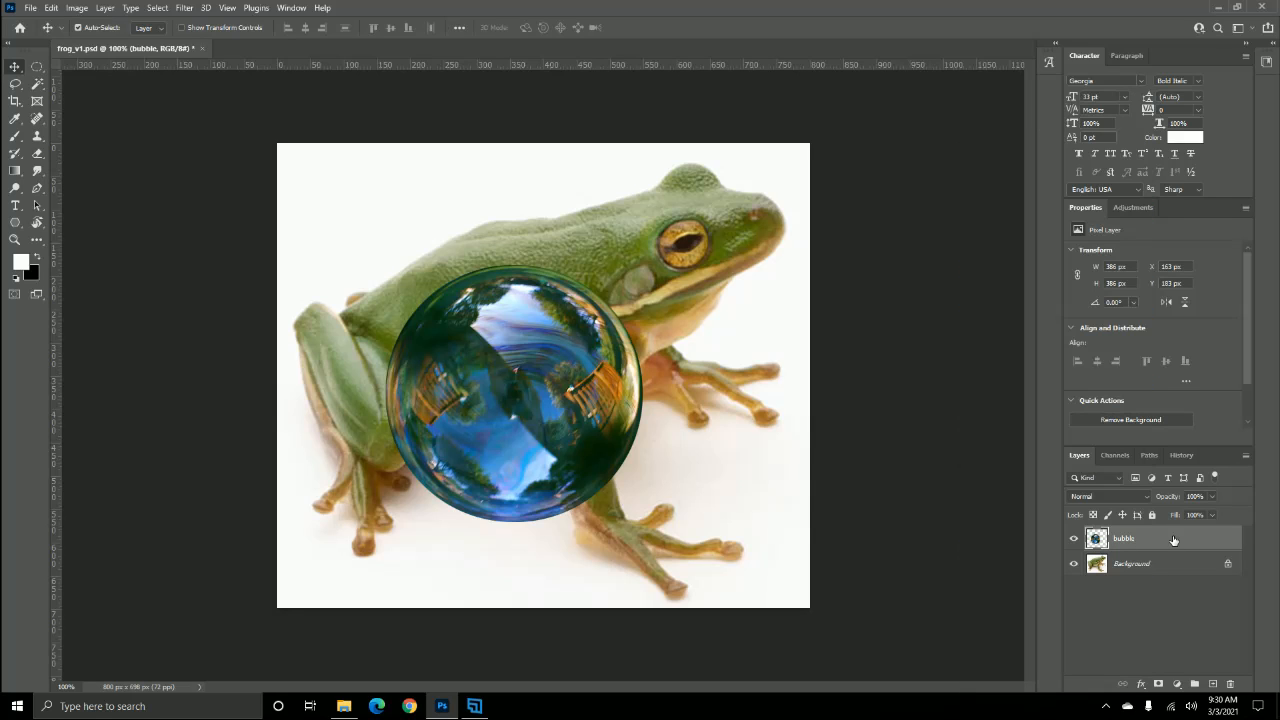
key("ctrl+j")
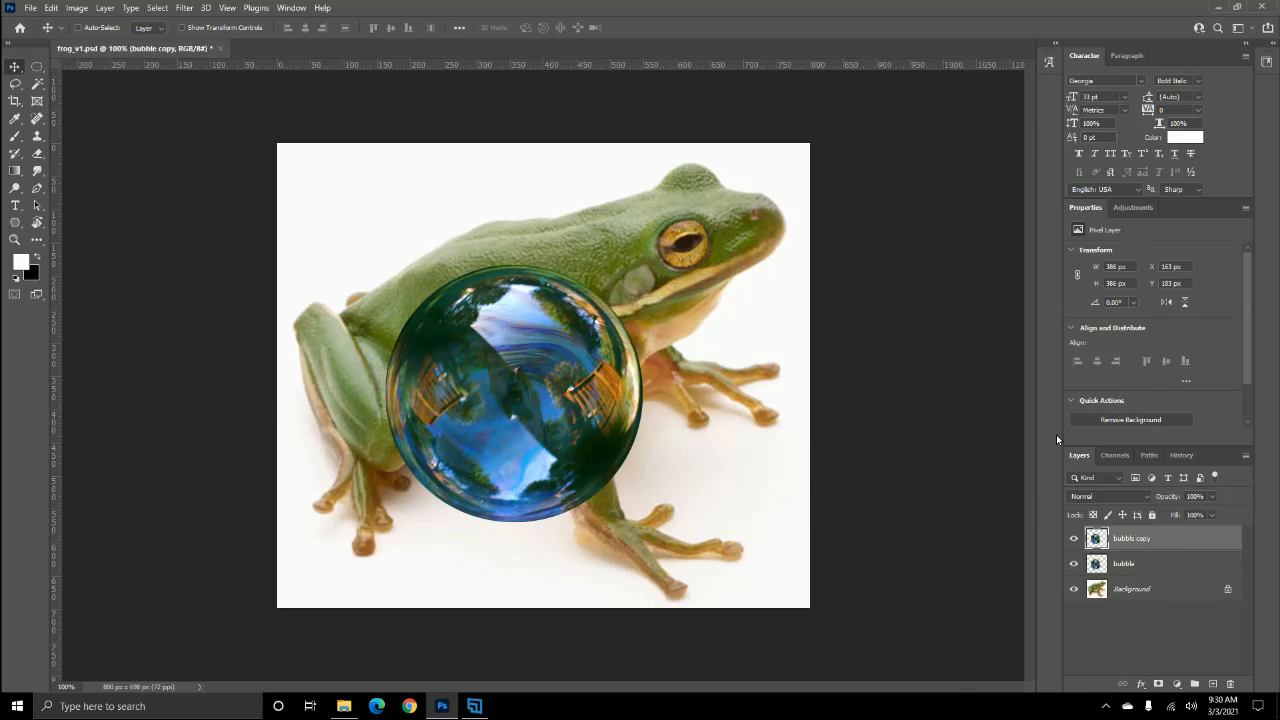
left_click(1076, 566)
- Move the bubble copy up over the frog's torso and reduce its opacity to 40%
left_click_drag(542, 398, 535, 361)
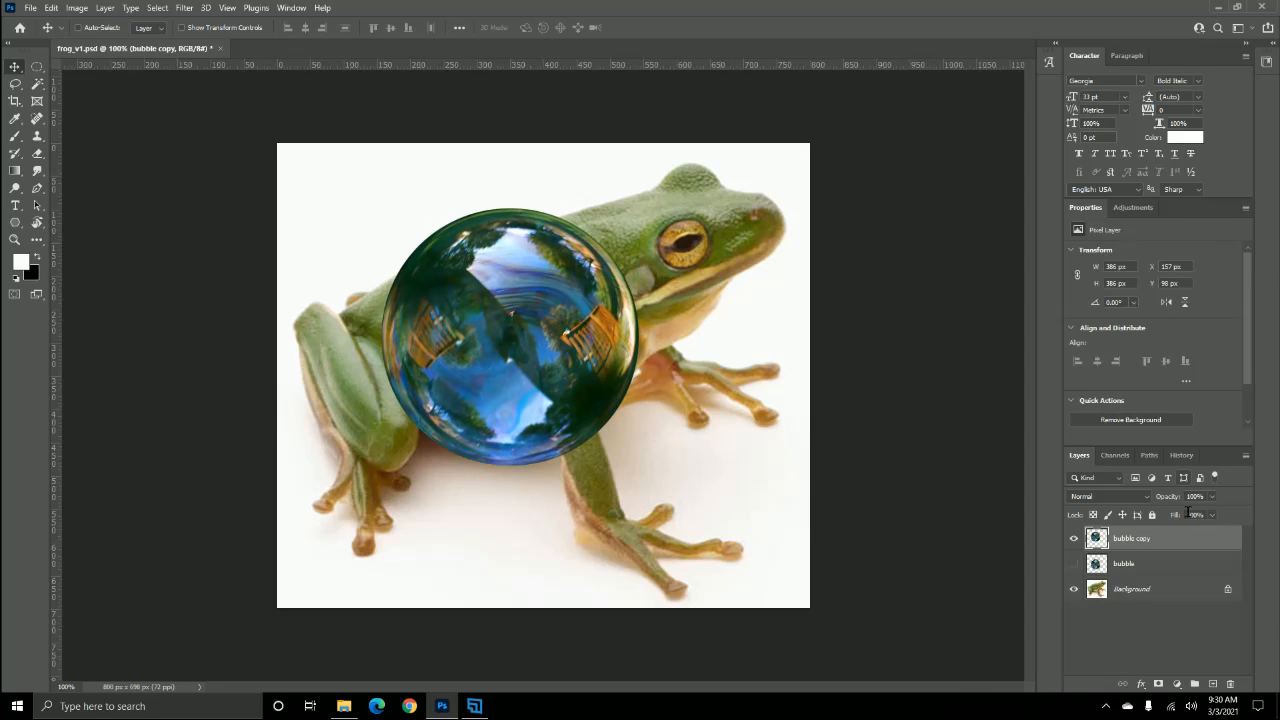
left_click(1213, 497)
left_click_drag(1212, 513, 1178, 516)
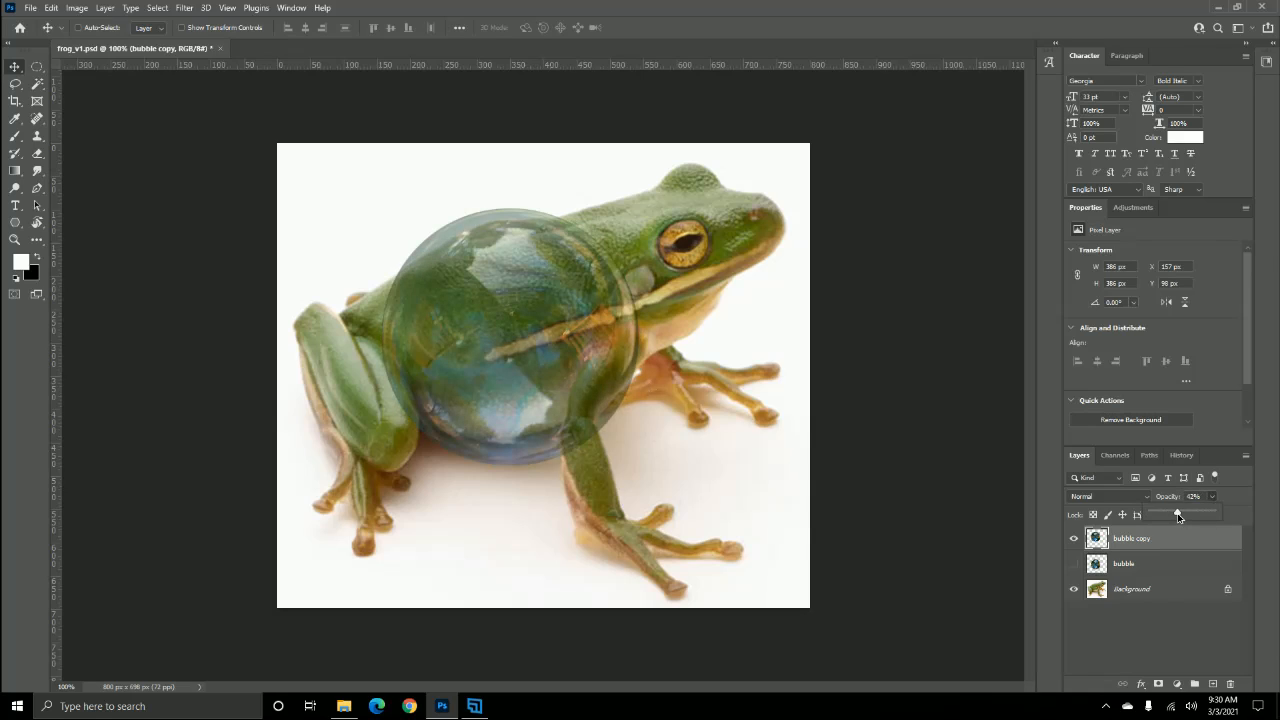
left_click(1213, 497)
- Free-transform the bubble copy to about 157% width and 89% height, rotated about -15.5°, so it covers the frog's body
key("ctrl+t")
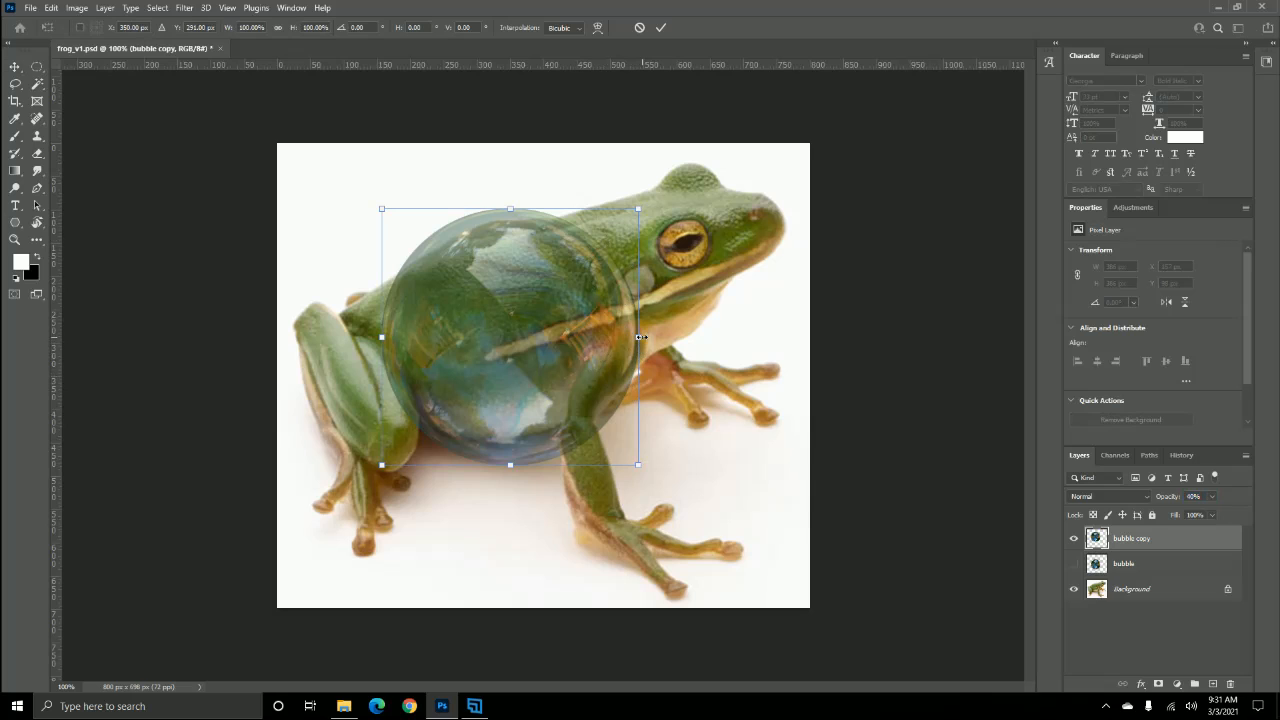
left_click_drag(639, 337, 676, 337)
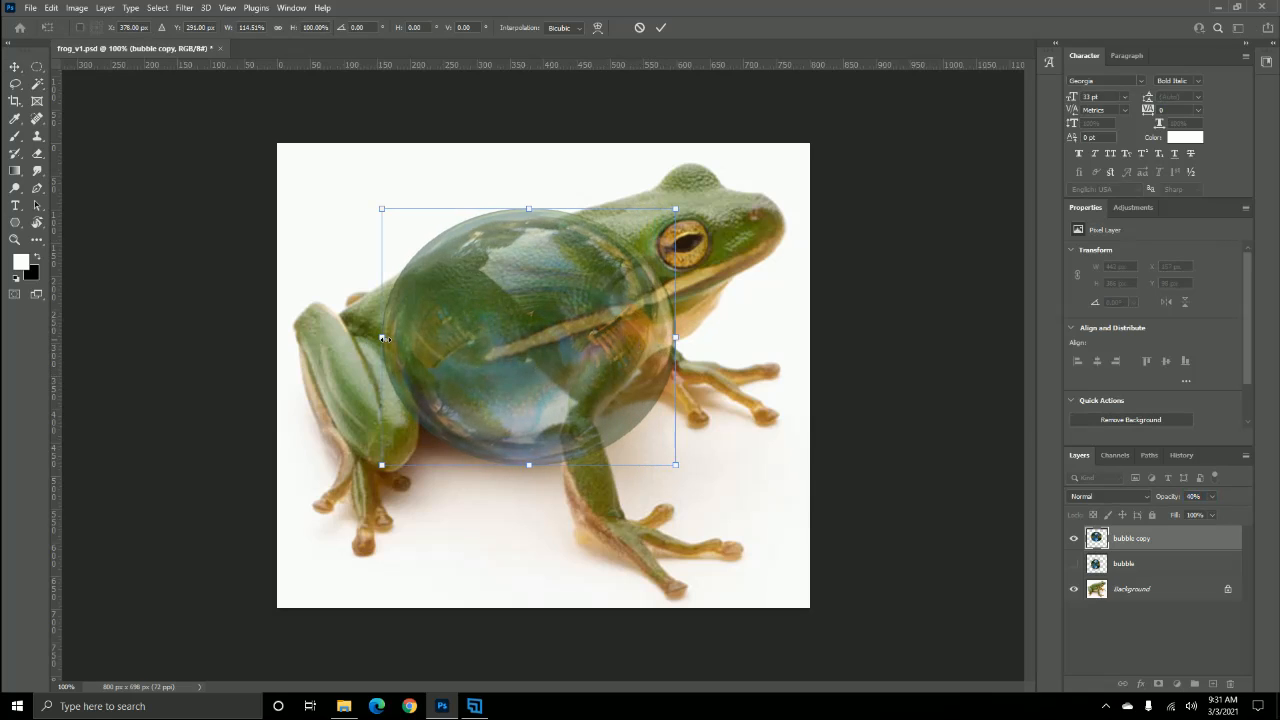
left_click_drag(383, 339, 337, 338)
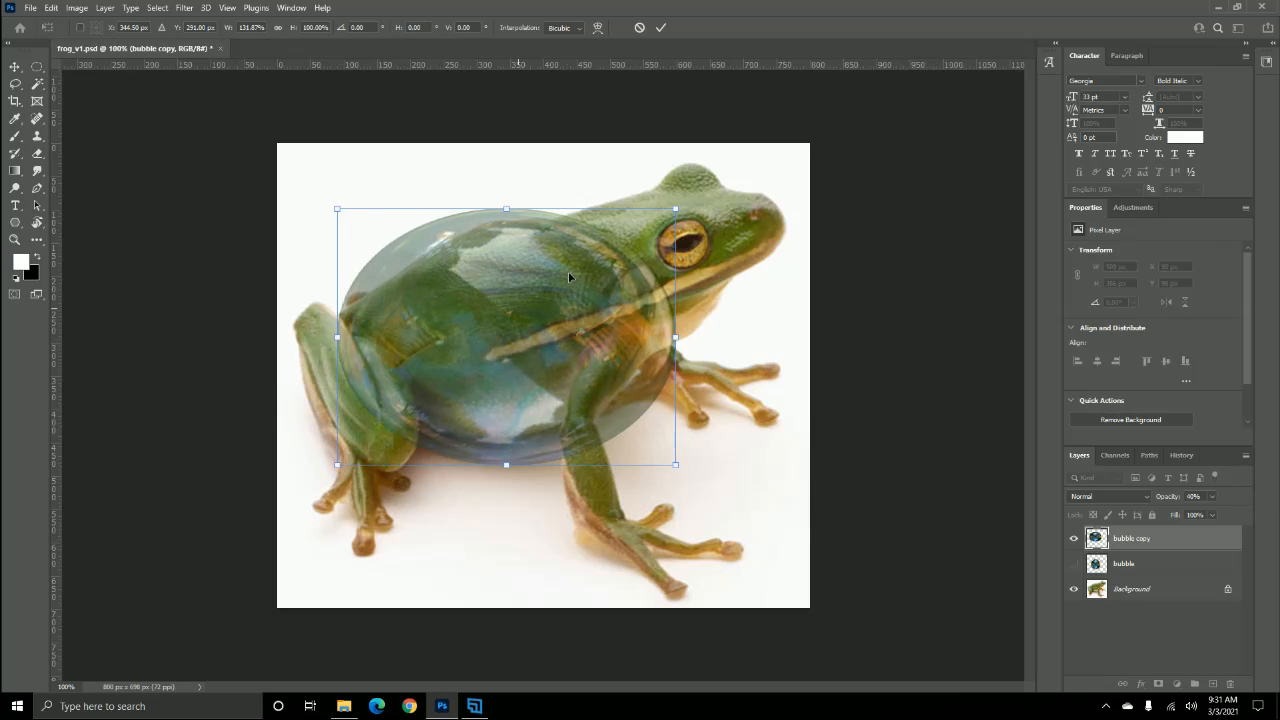
left_click_drag(694, 204, 660, 148)
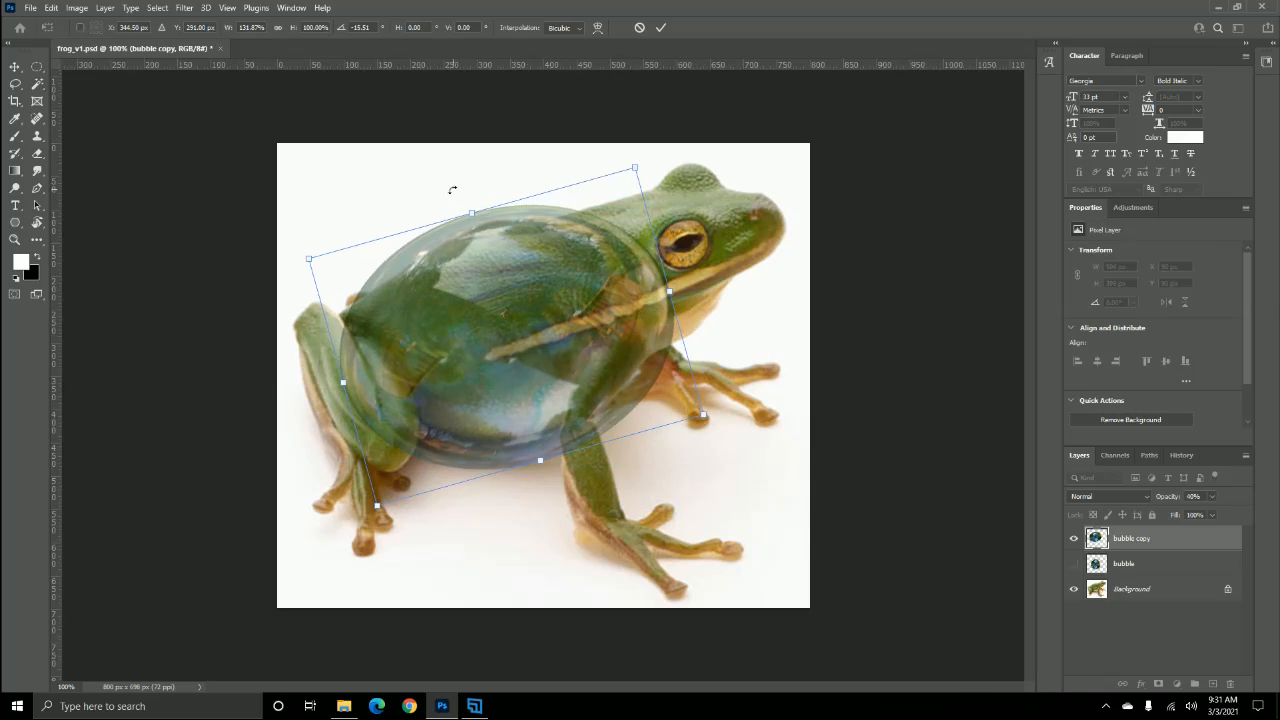
left_click_drag(472, 210, 475, 221)
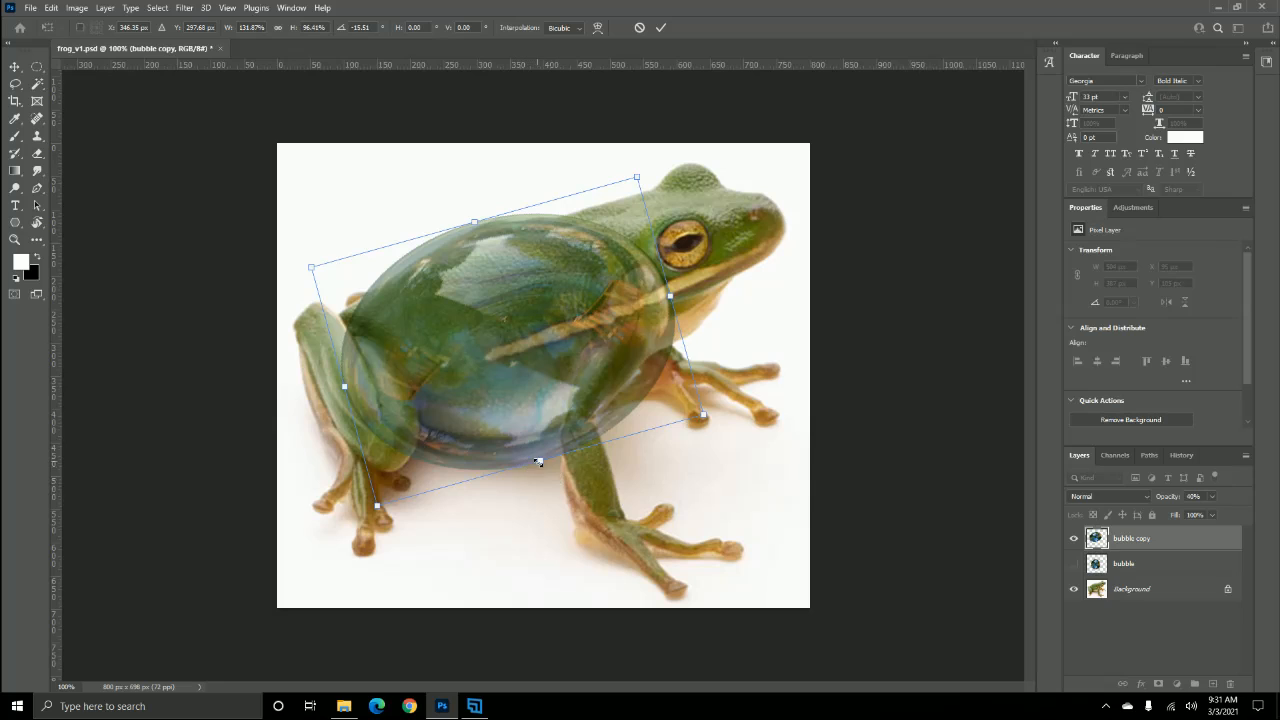
left_click_drag(540, 460, 539, 434)
left_click_drag(340, 375, 332, 377)
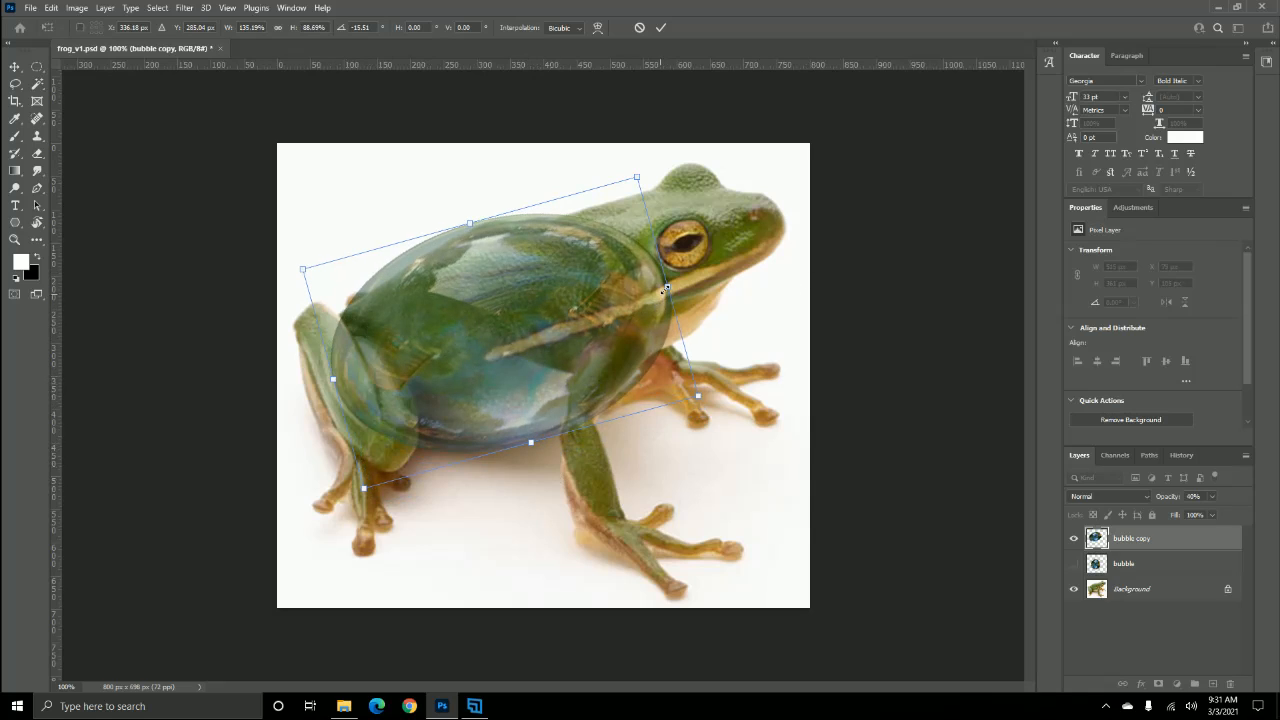
left_click_drag(667, 288, 720, 272)
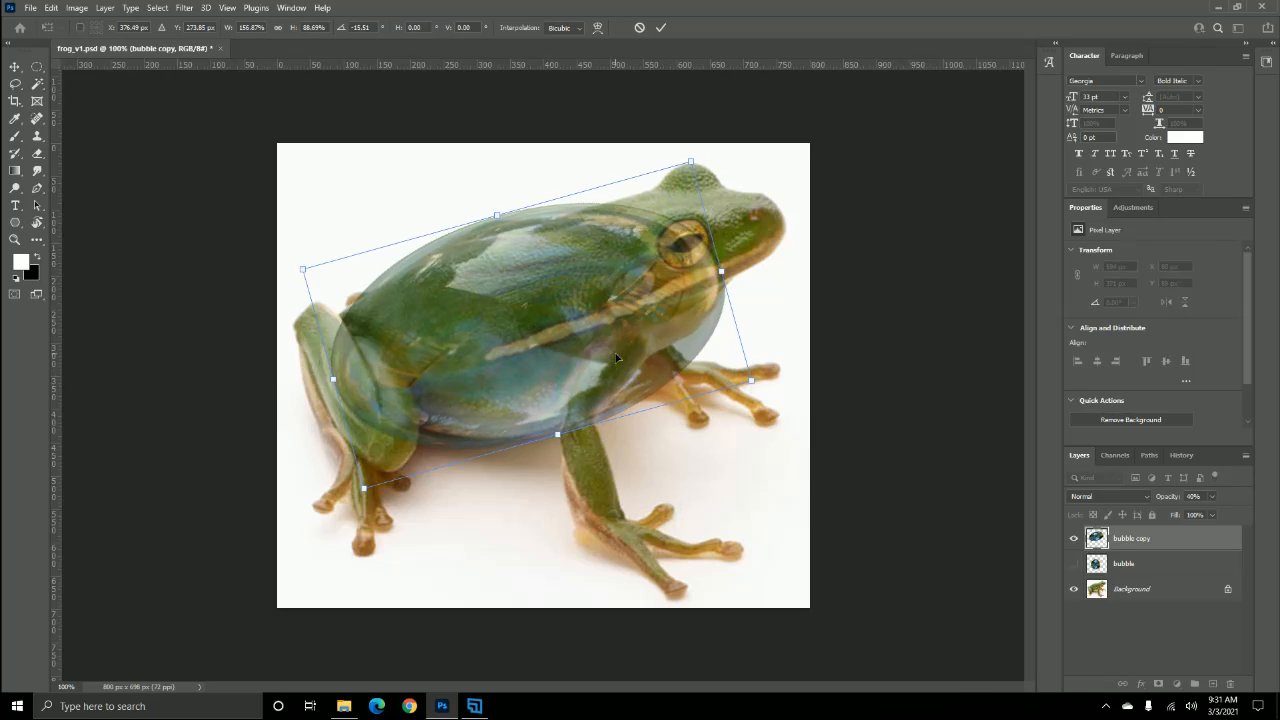
- Switch the bubble copy's active transform to Warp
left_click(51, 8)
mouse_move(66, 316)
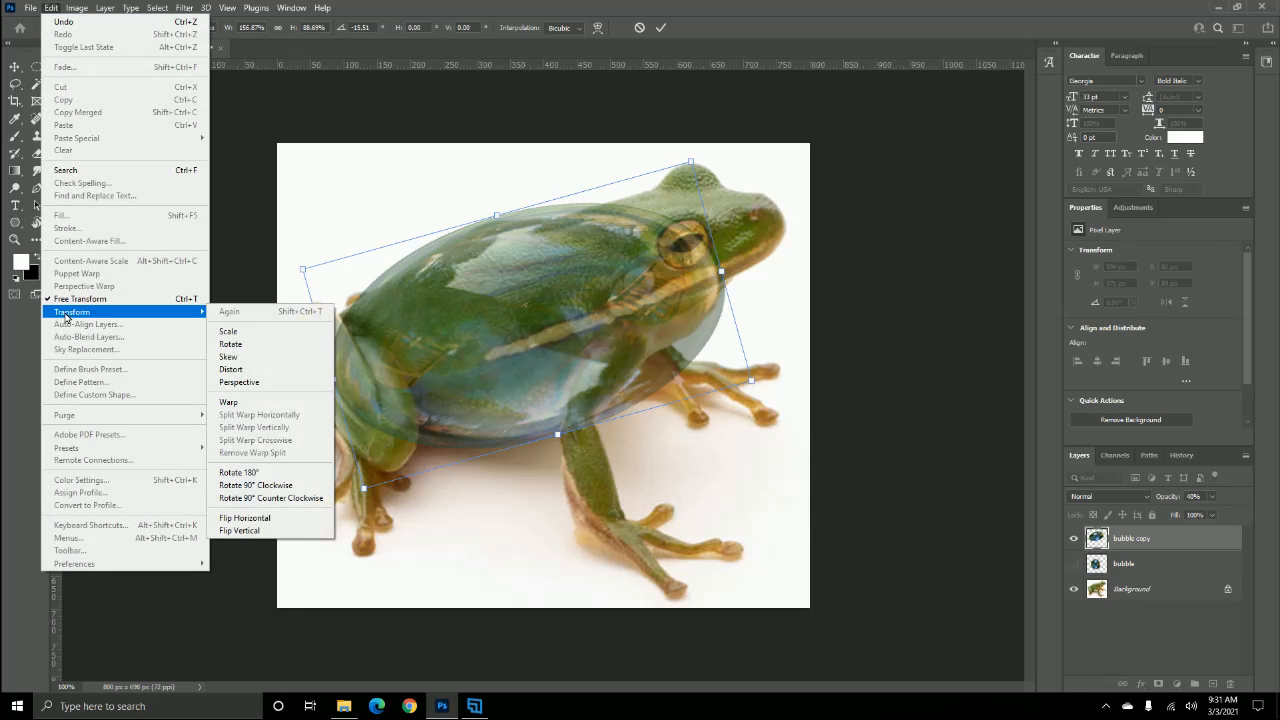
left_click(245, 404)
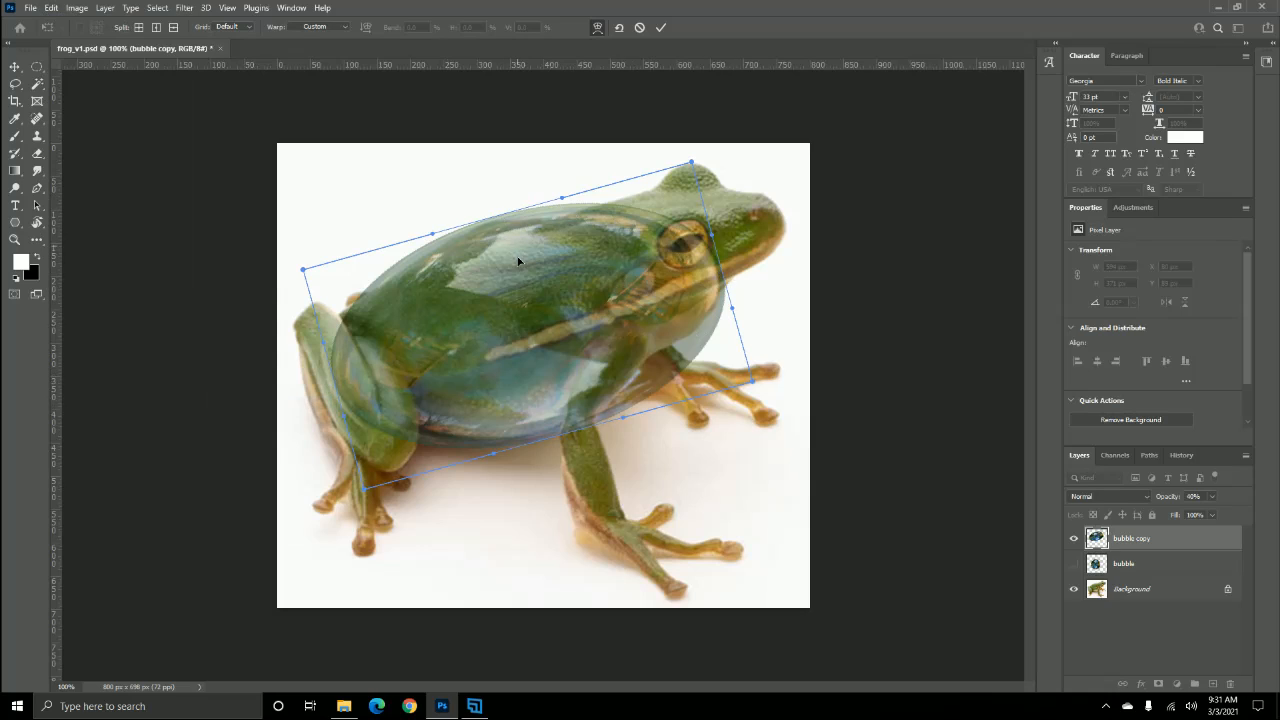
- Try the 4 x 4 and 3 x 3 warp grids on the bubble copy and return to the default grid
left_click(138, 29)
left_click(249, 28)
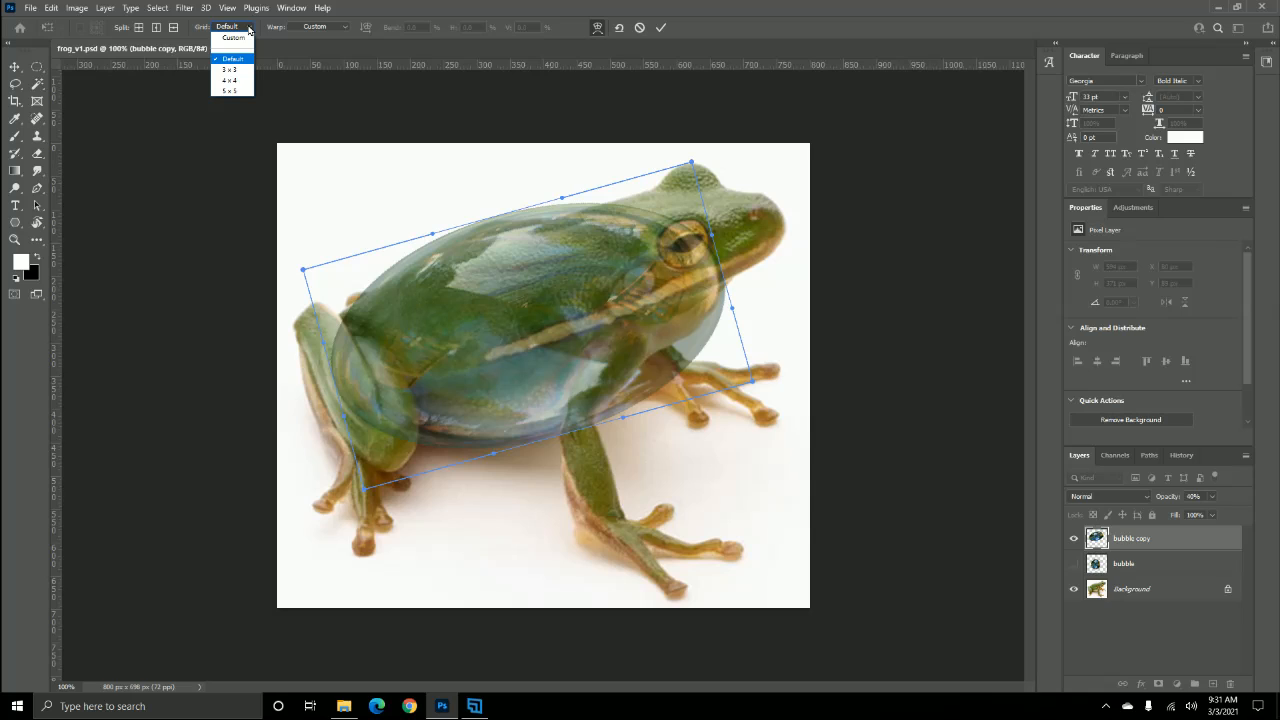
left_click(237, 79)
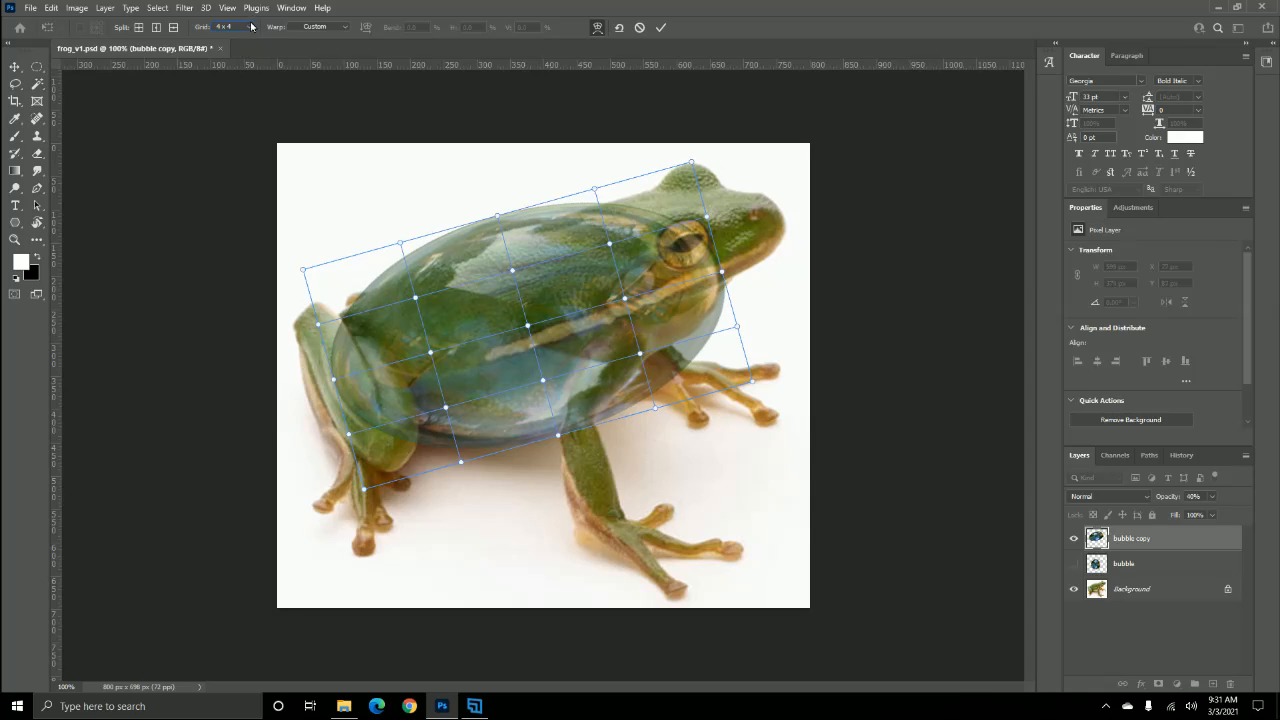
left_click(249, 28)
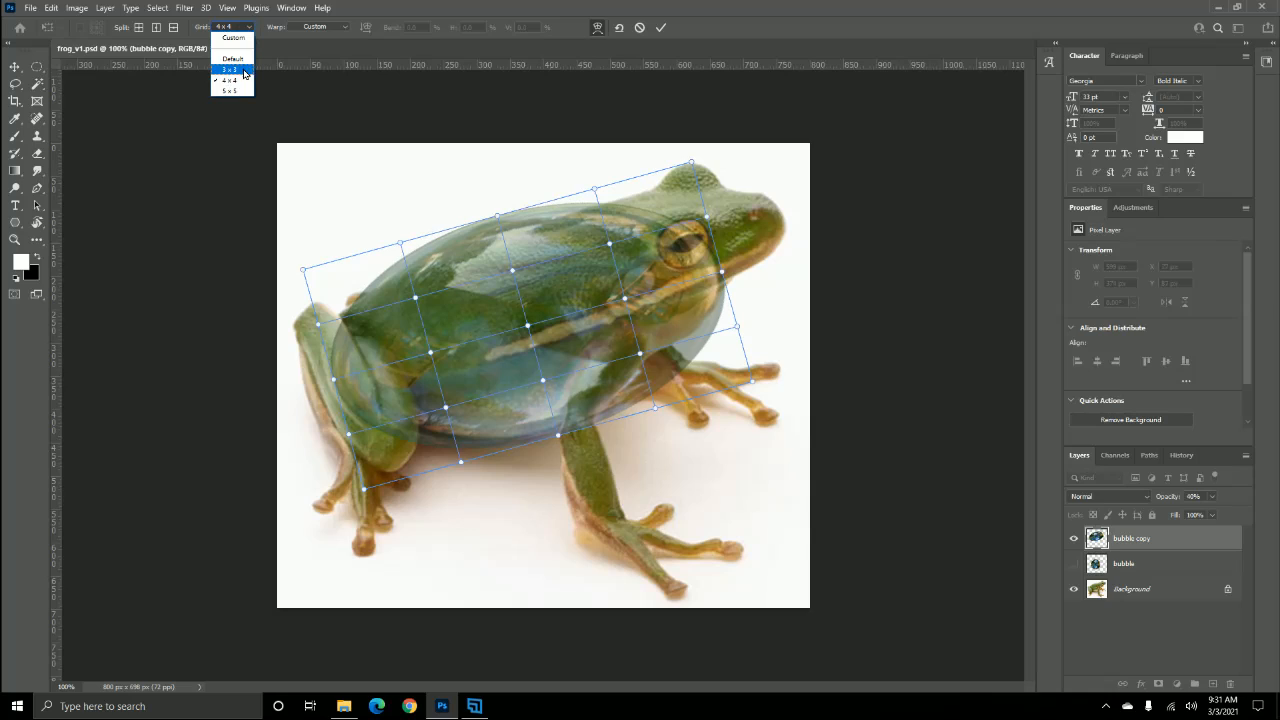
left_click(241, 66)
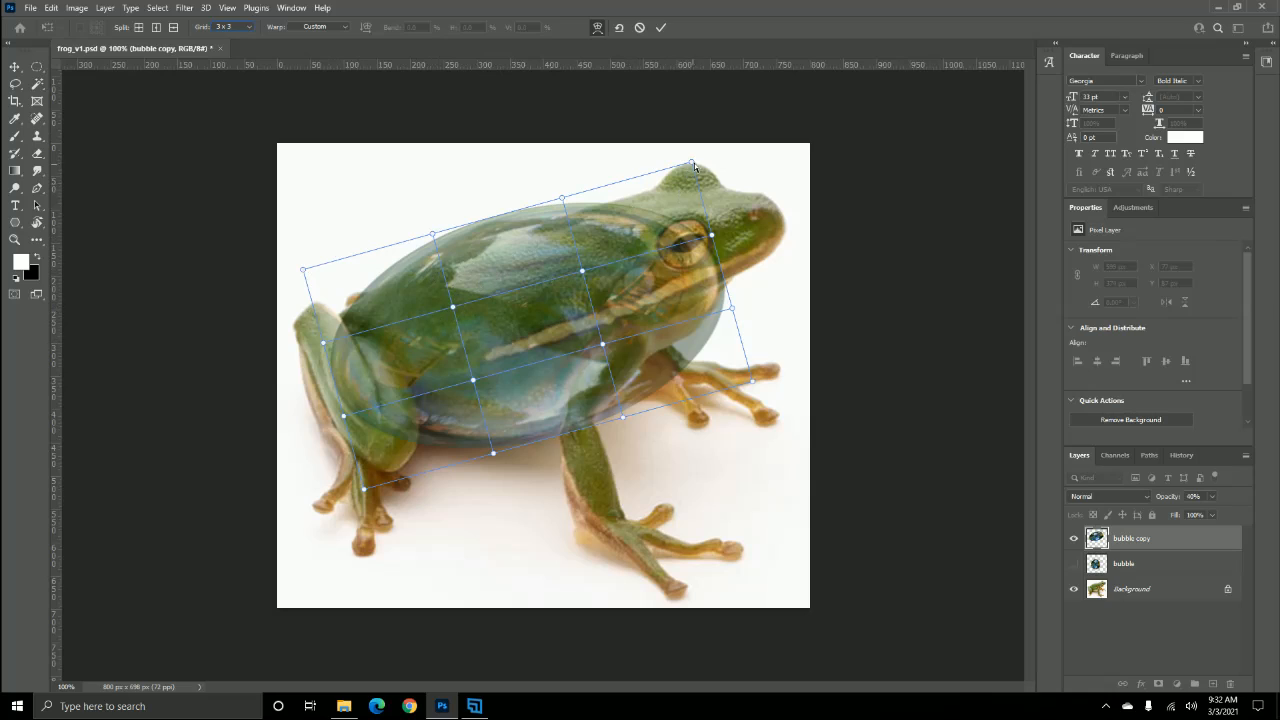
mouse_move(692, 164)
left_mouse_down()
mouse_move(723, 150)
mouse_move(697, 161)
left_mouse_up()
key("ctrl+z")
left_click(248, 27)
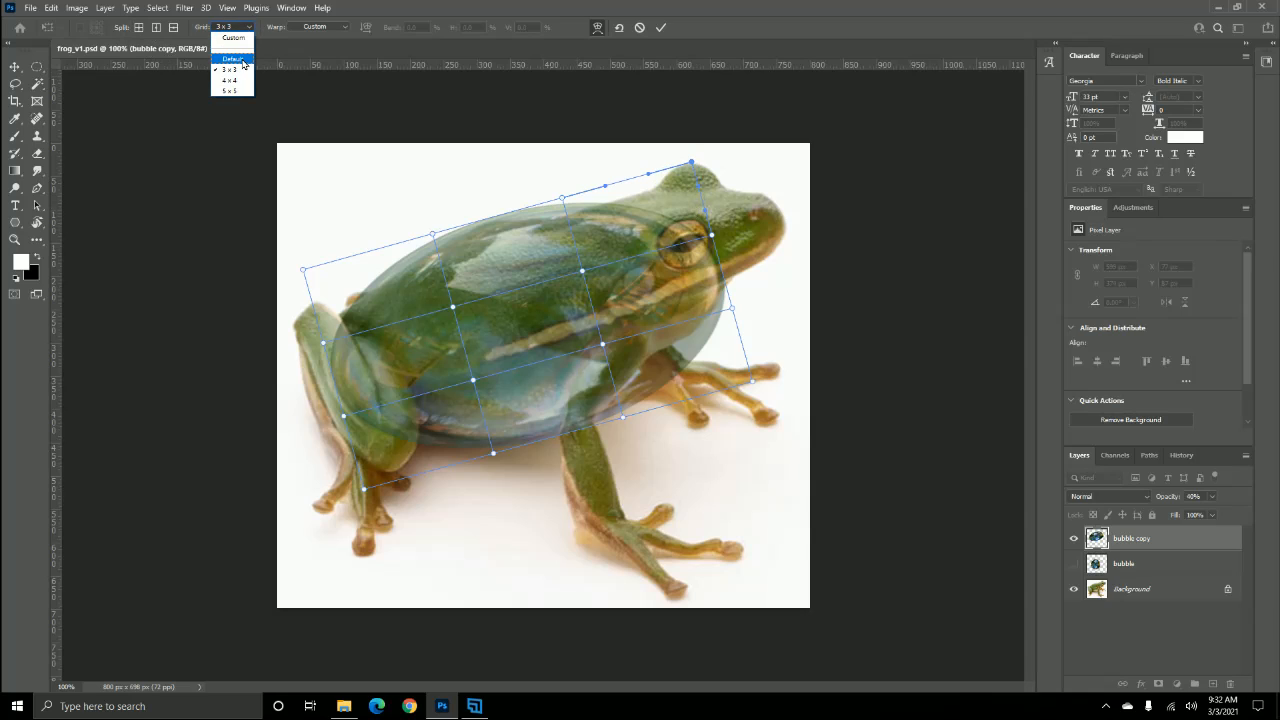
left_click(232, 59)
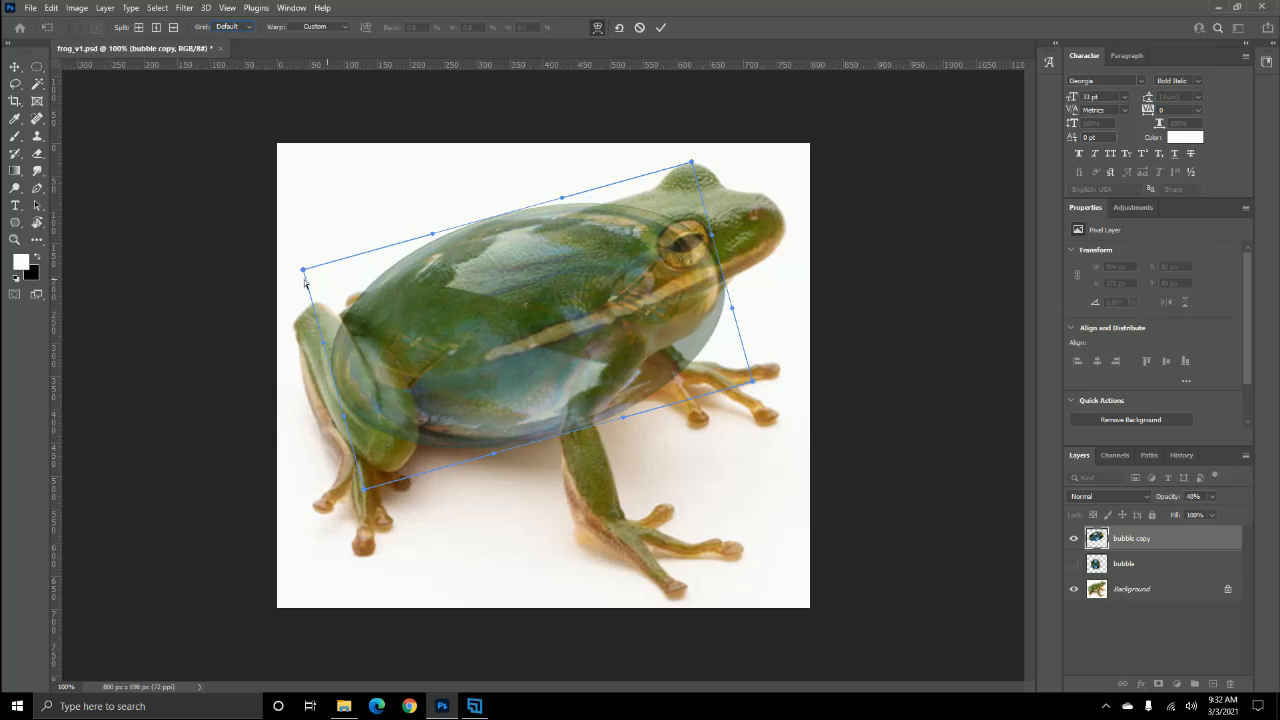
- Reposition the four warp corners of the bubble copy so its ends fit the frog's hindquarters and chest
left_click_drag(304, 271, 281, 290)
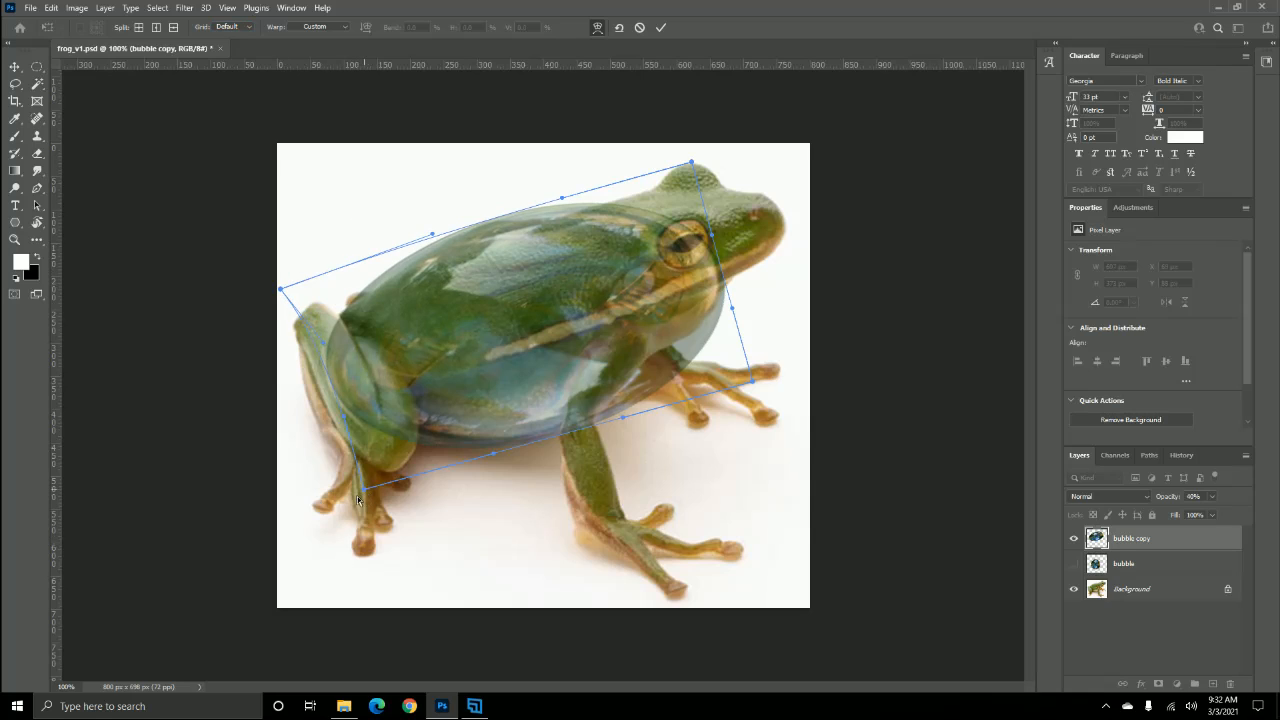
left_click_drag(357, 496, 354, 464)
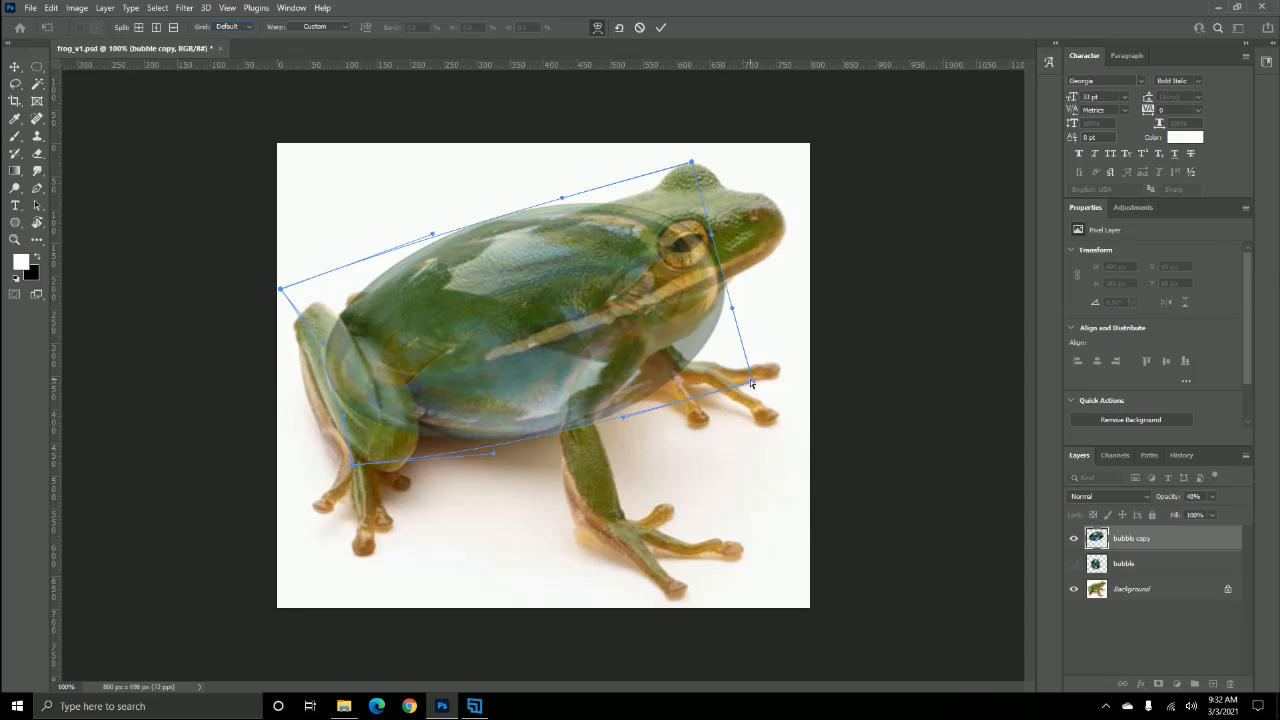
left_click_drag(751, 380, 752, 331)
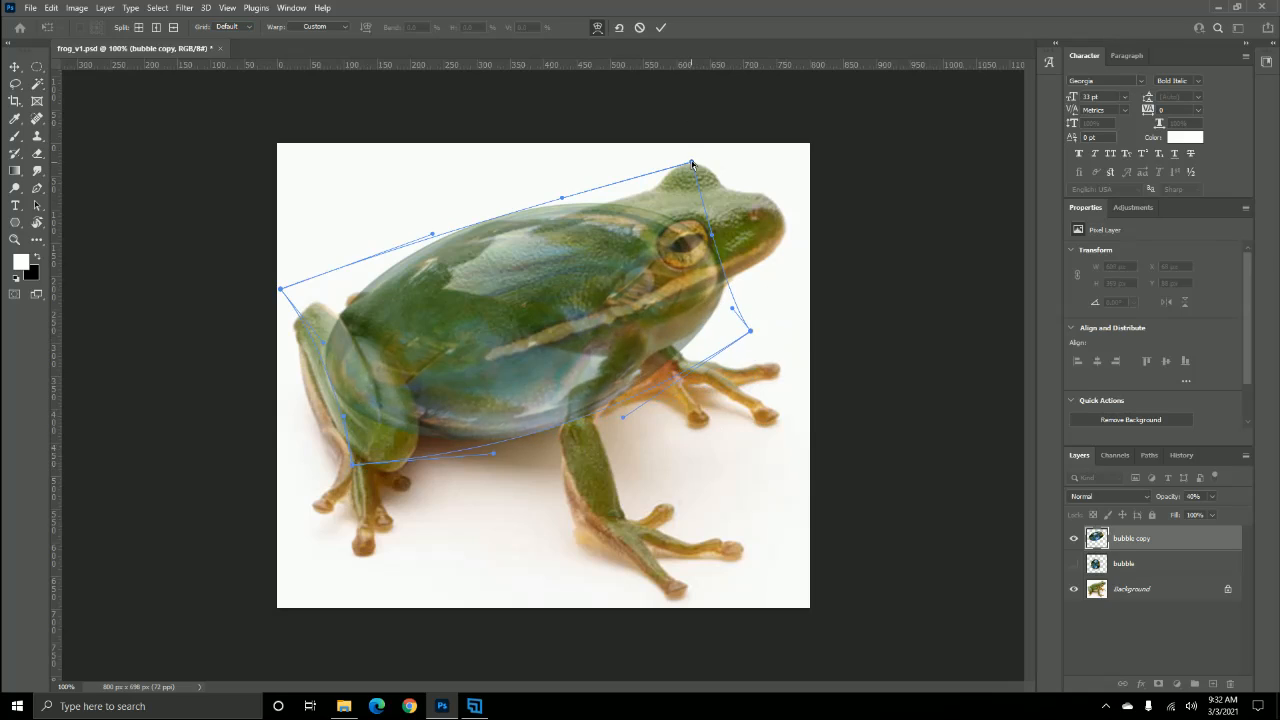
left_click_drag(692, 163, 695, 154)
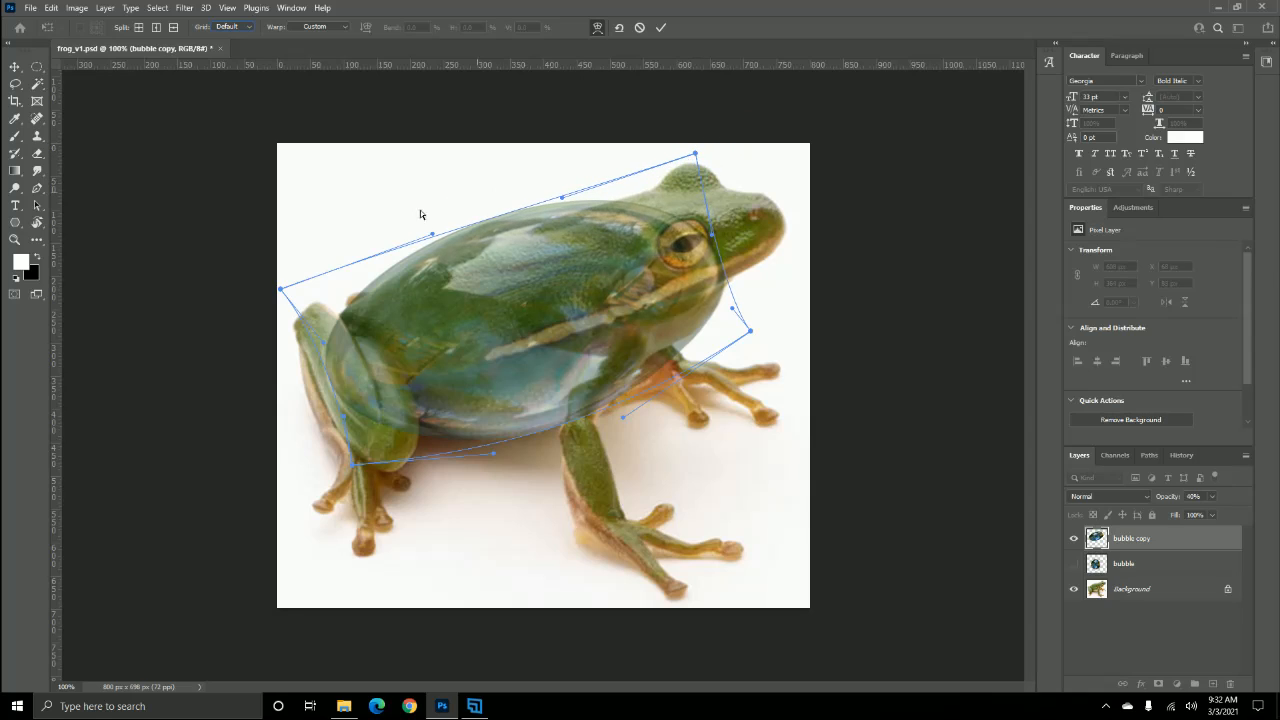
- Adjust the warp handles along the upper and lower edges to follow the frog's back and belly, and apply the warp
left_click_drag(433, 236, 437, 244)
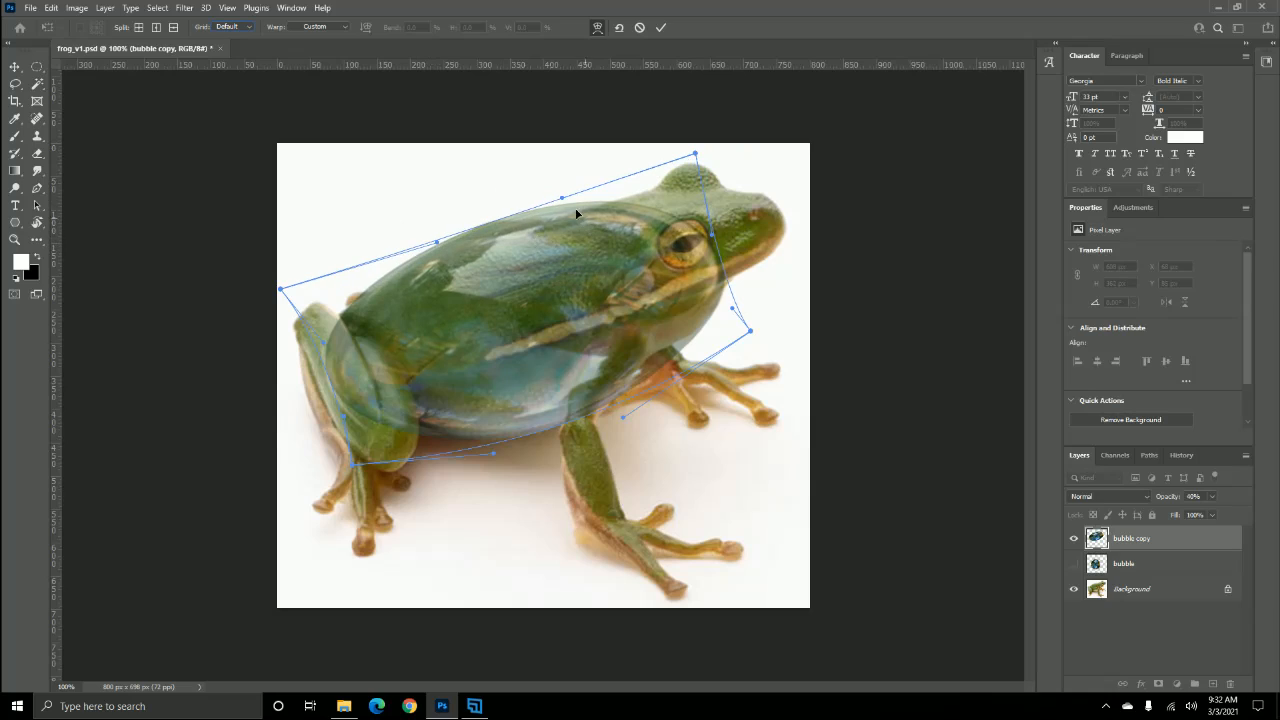
left_click_drag(563, 201, 557, 213)
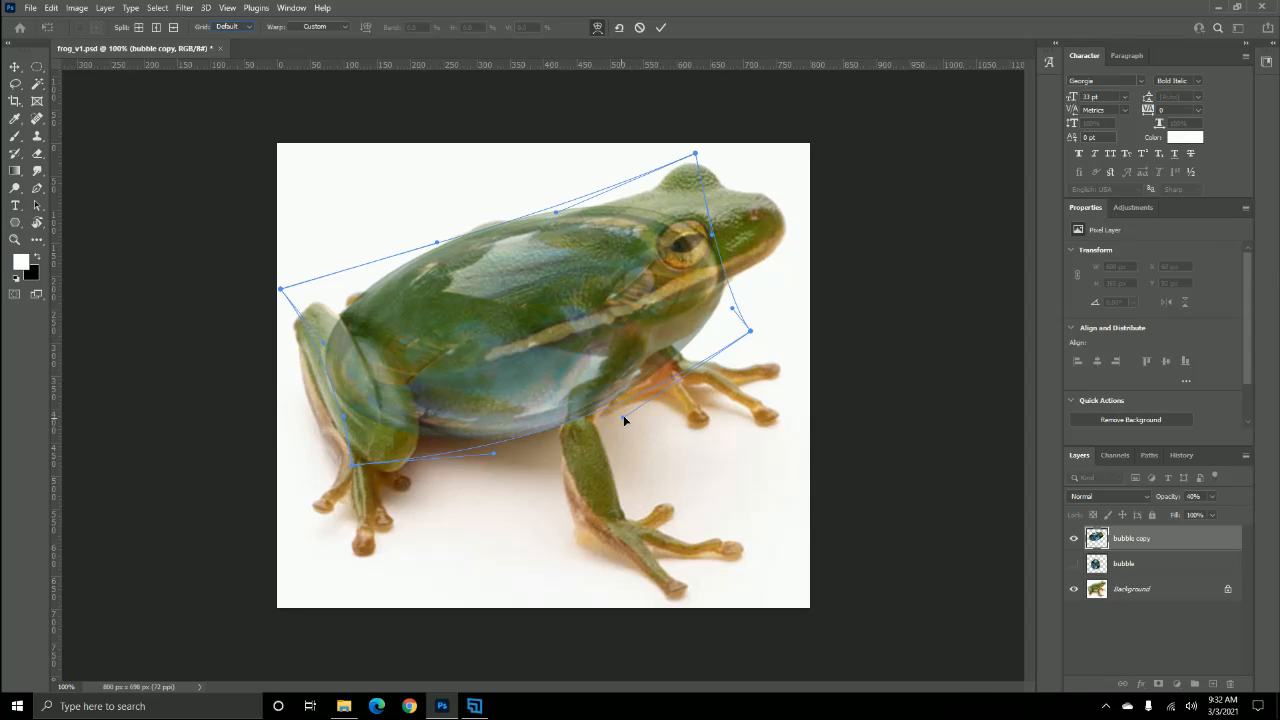
left_click_drag(623, 415, 576, 439)
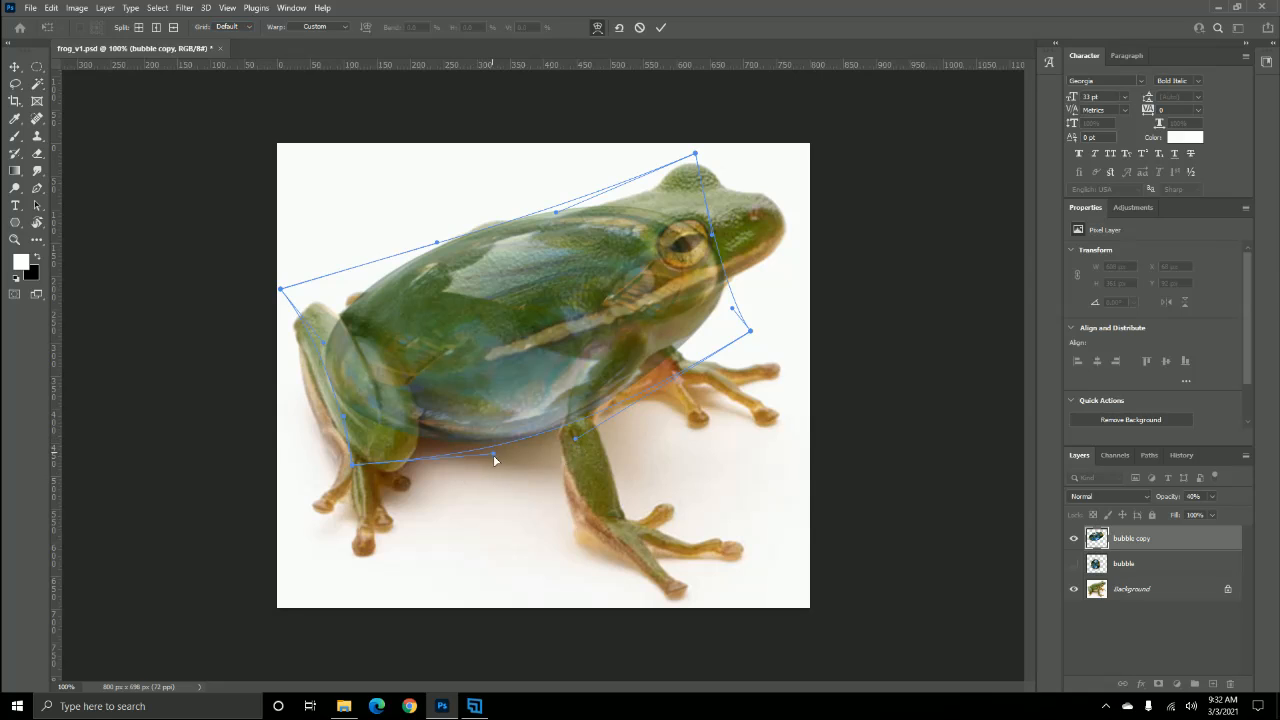
left_click_drag(493, 455, 506, 445)
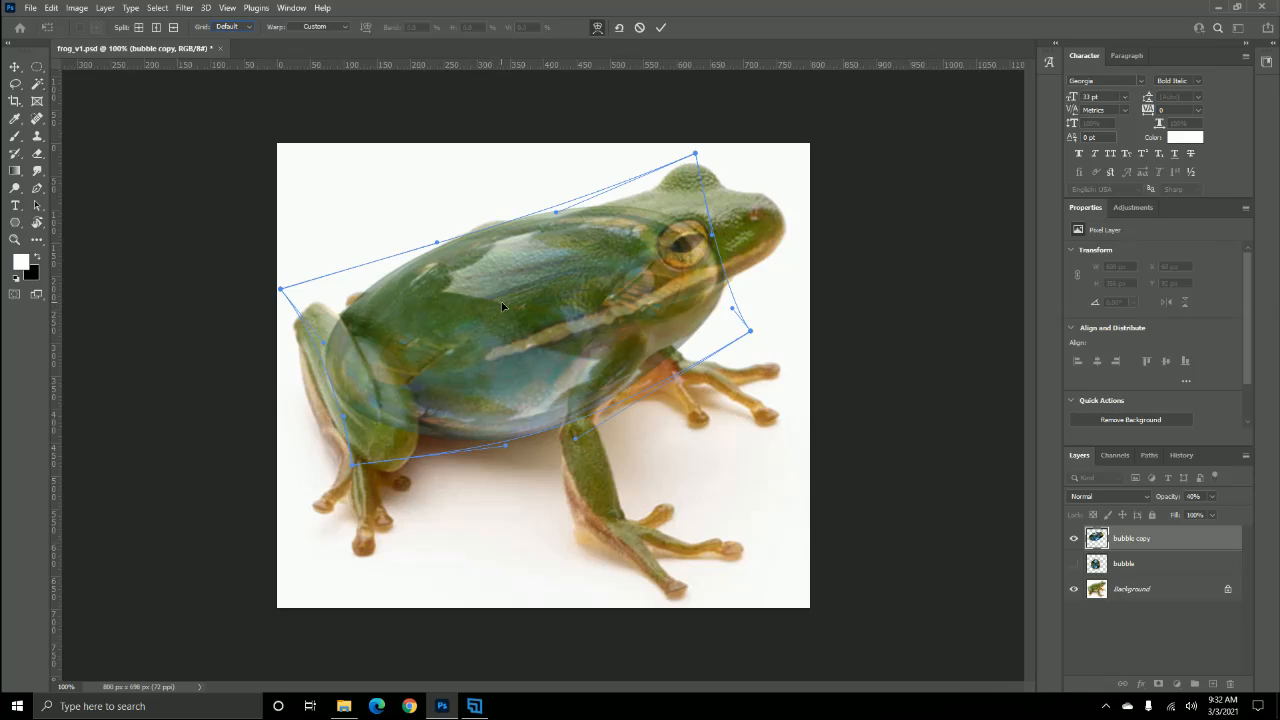
left_click(660, 28)
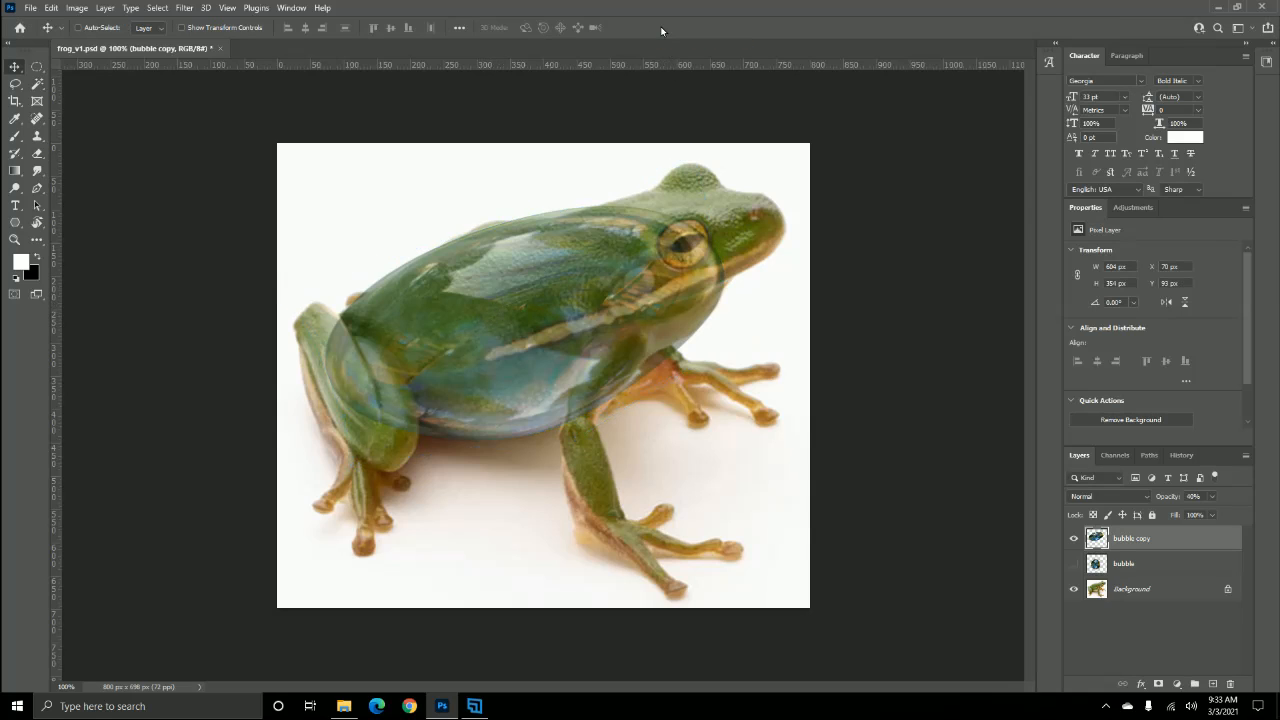
- Rename the warped bubble copy layer as "body"
double_click(1141, 537)
type("bubbl")
key("Return")
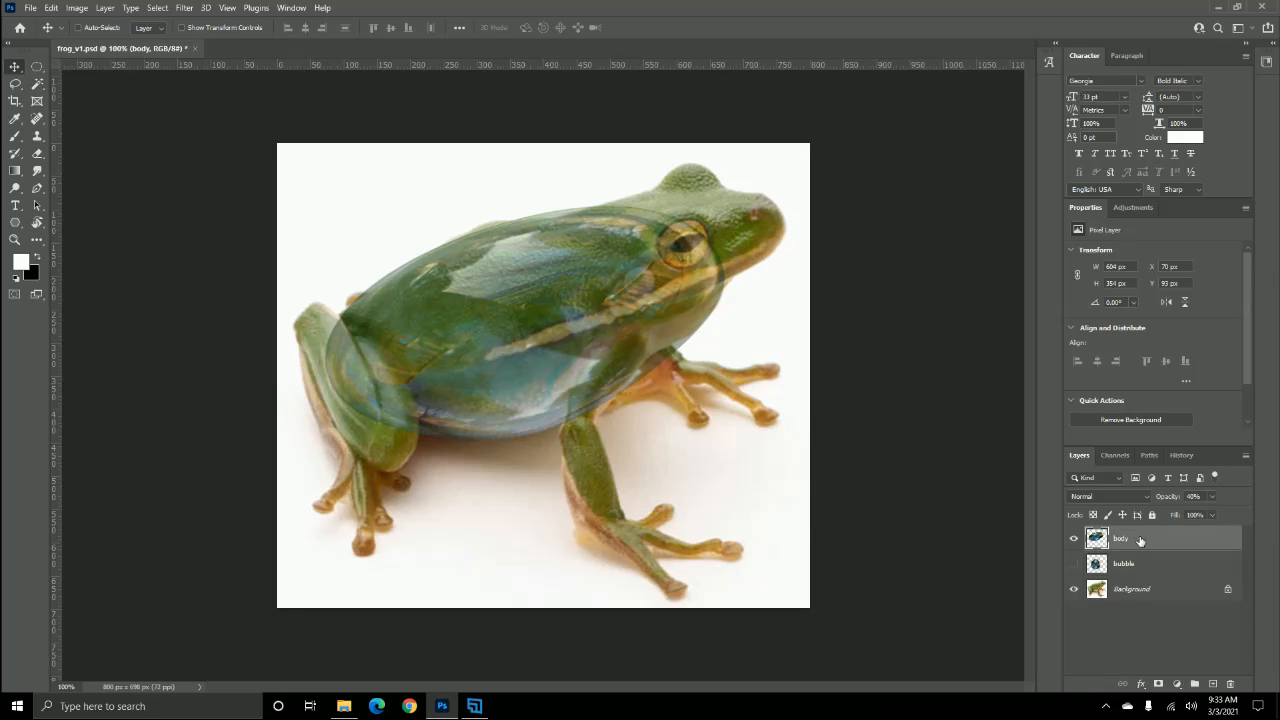
- Restore the "body" layer's opacity to 100% and hide the layer
left_click(1213, 499)
left_click_drag(1206, 514, 1254, 511)
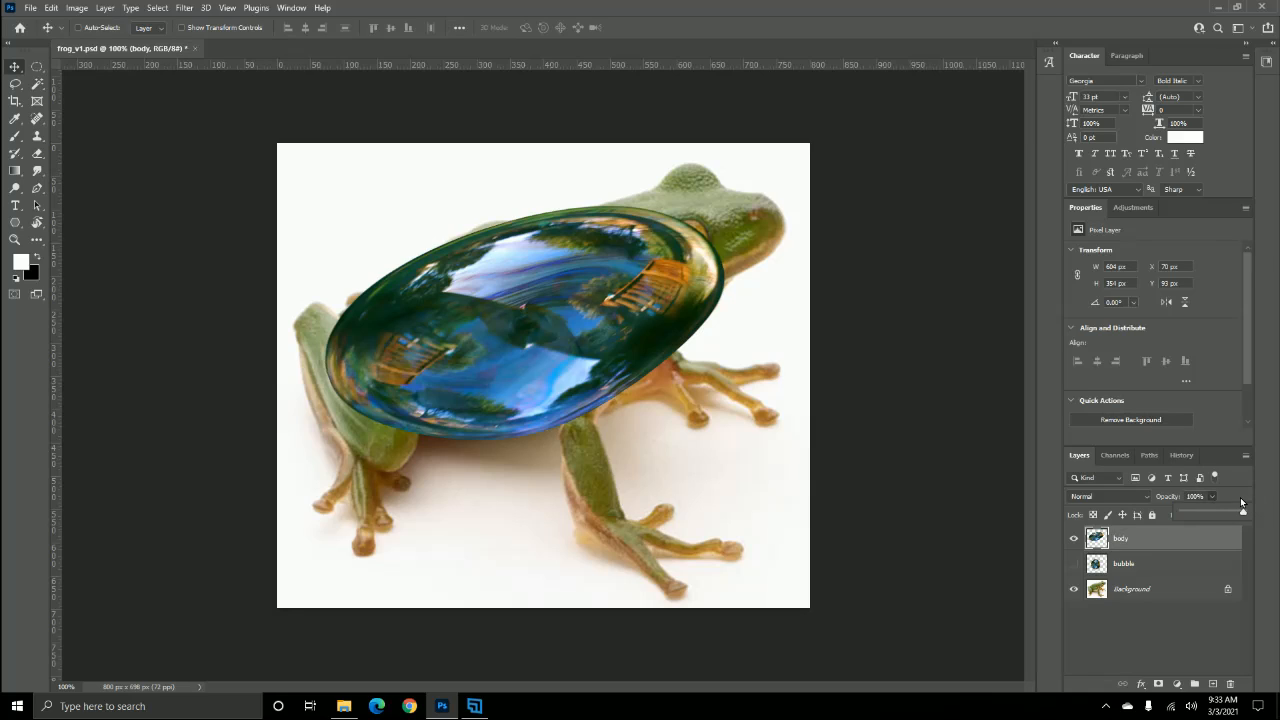
left_click(1244, 499)
left_click(1074, 539)
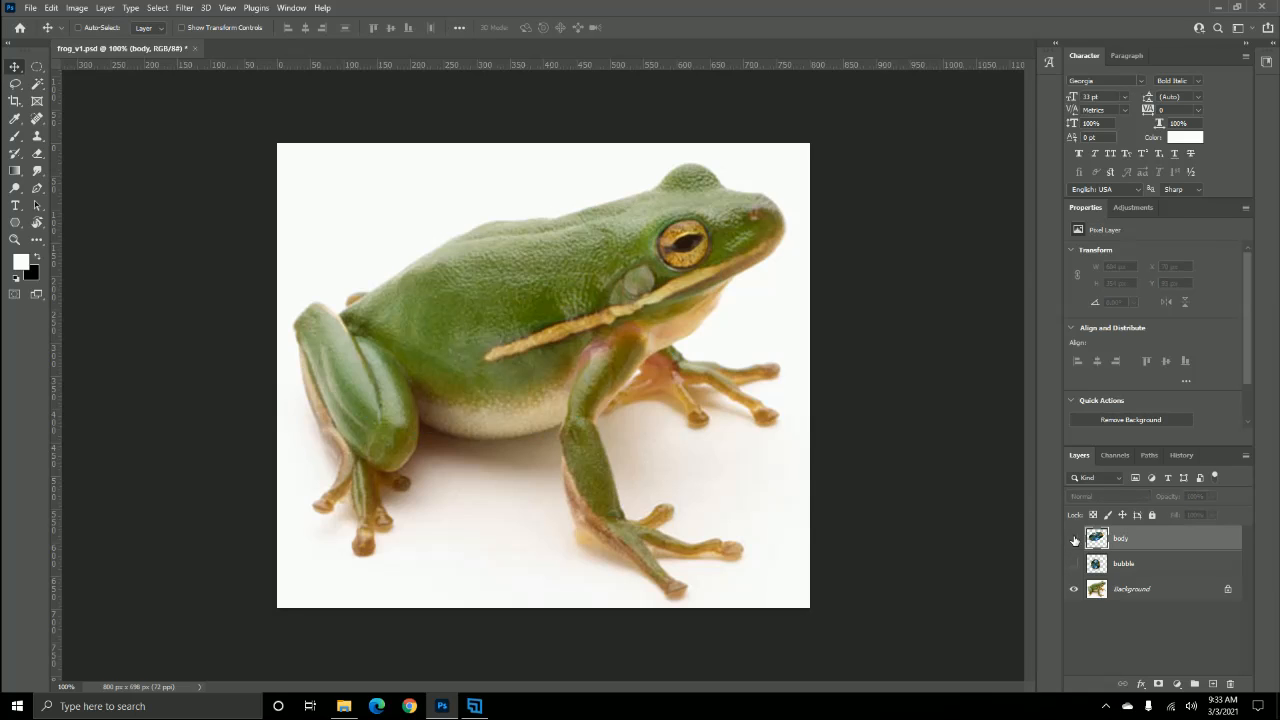
- Duplicate the original "bubble" layer again and make the new copy visible
left_click(1170, 566)
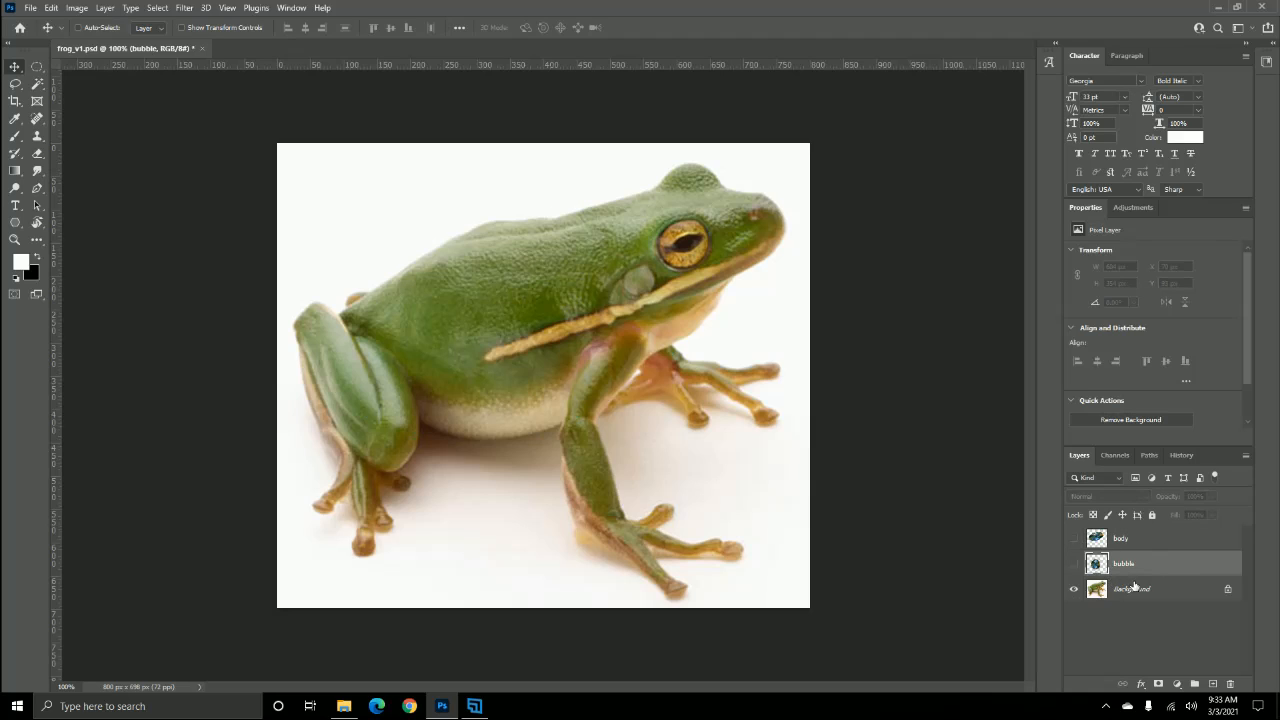
key("ctrl+j")
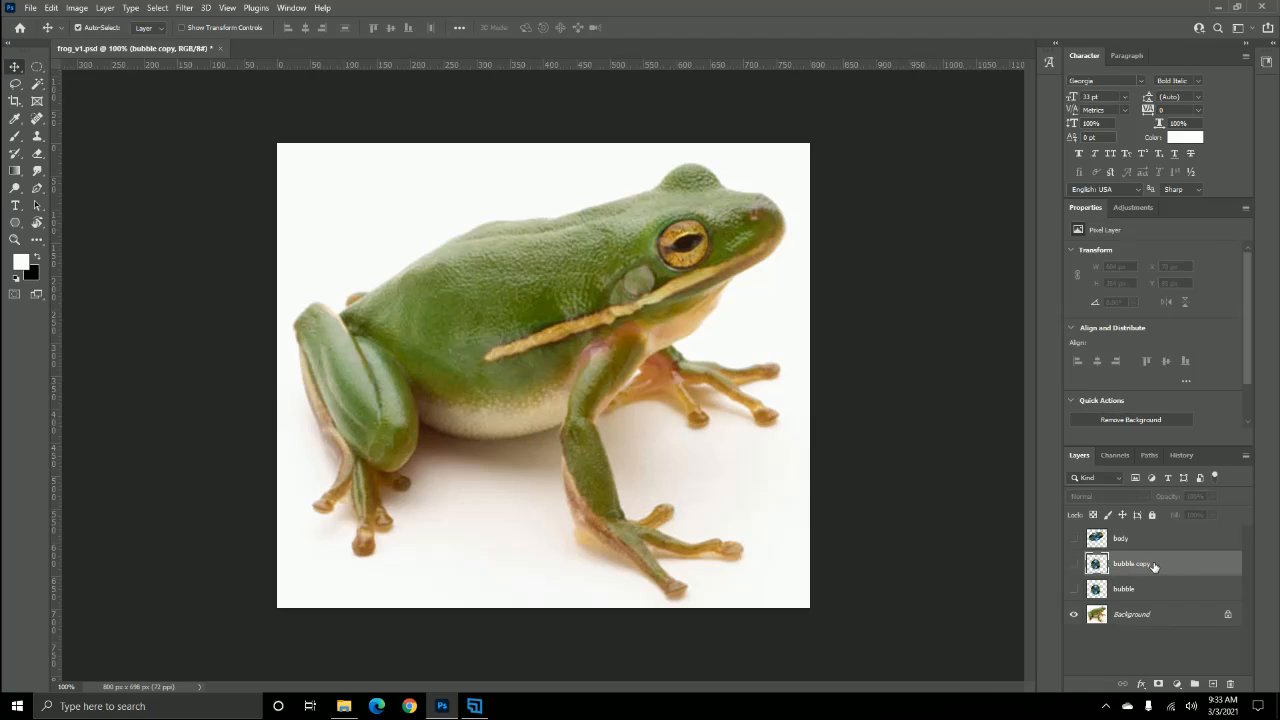
left_click(1073, 563)
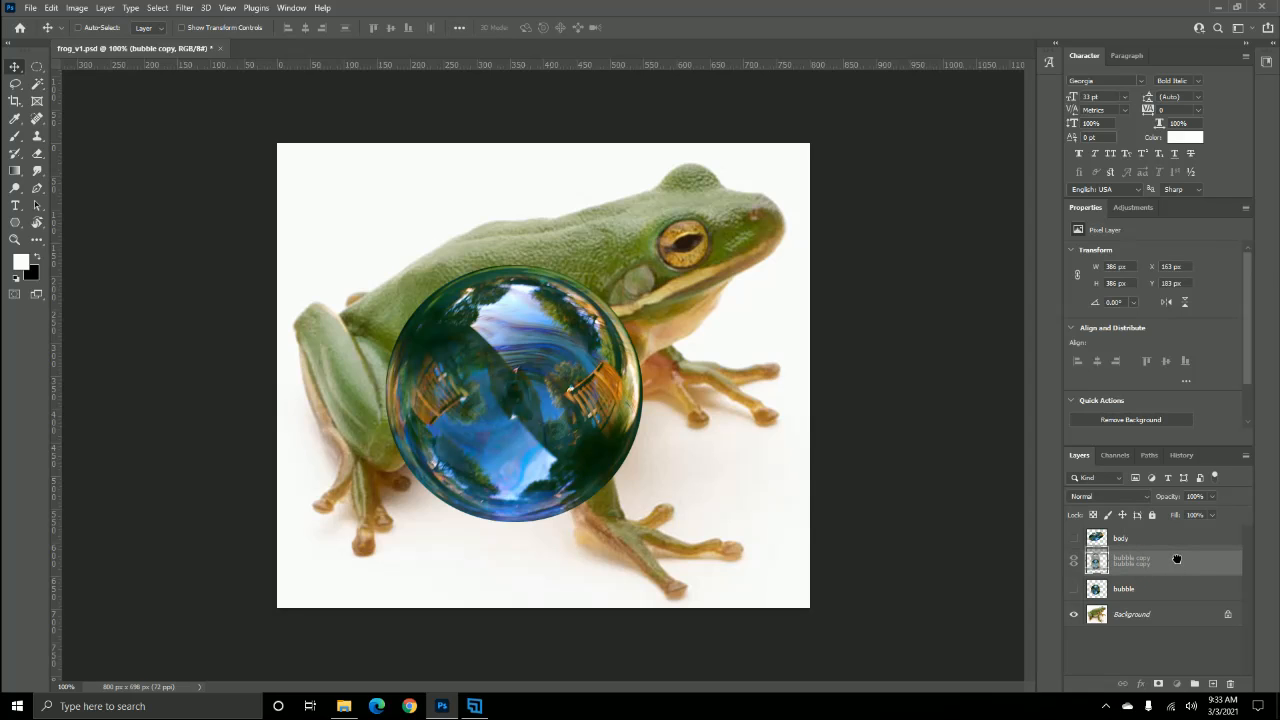
- Move the new bubble copy to the top of the layer stack and rename it "head"
key("ctrl+bracketright")
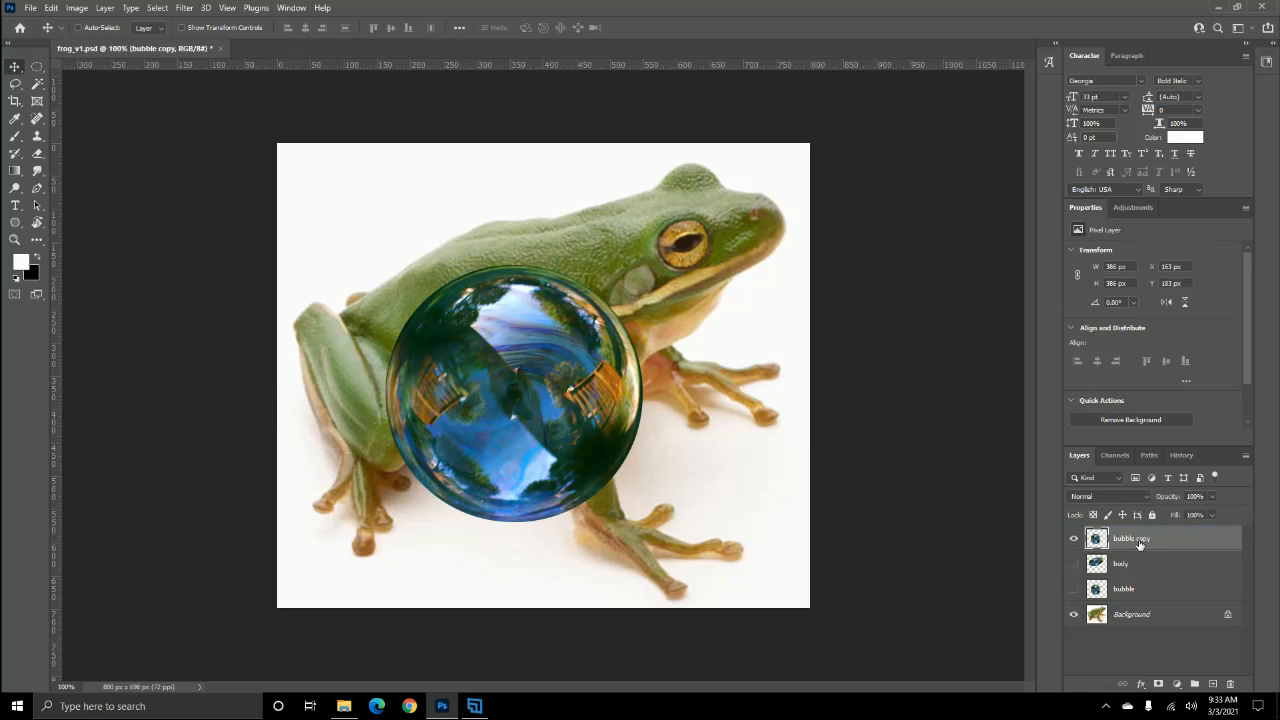
double_click(1130, 538)
type("head")
key("Return")
- Place the "head" bubble over the frog's head and lower the layer's opacity to 40%
left_click_drag(603, 370, 706, 272)
left_click_drag(706, 270, 706, 270)
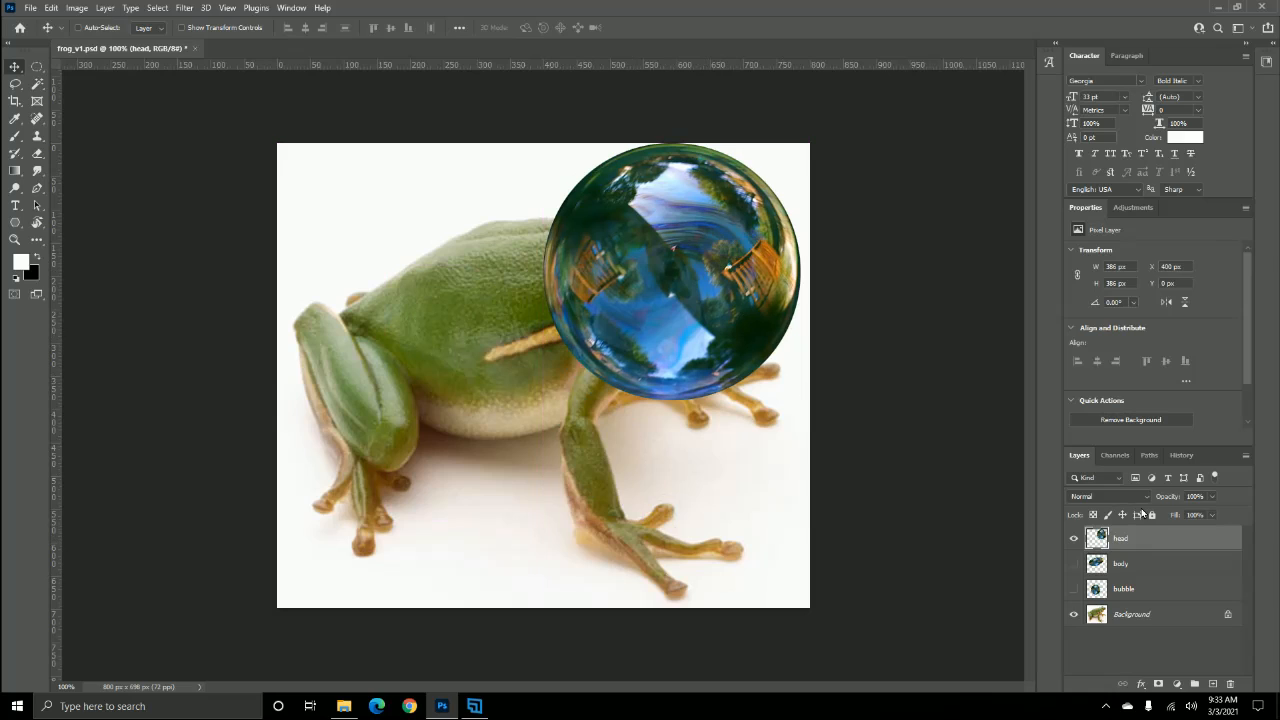
left_click(1214, 497)
left_click_drag(1213, 509, 1174, 520)
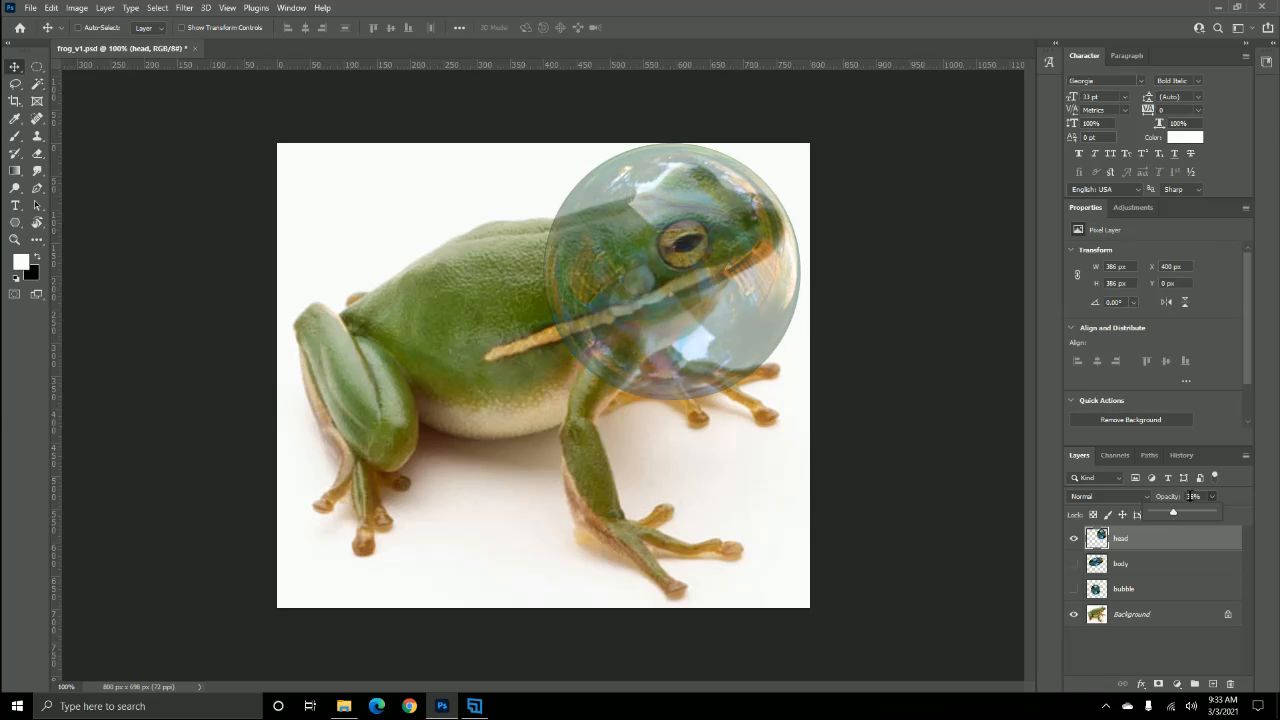
double_click(1191, 496)
type("4")
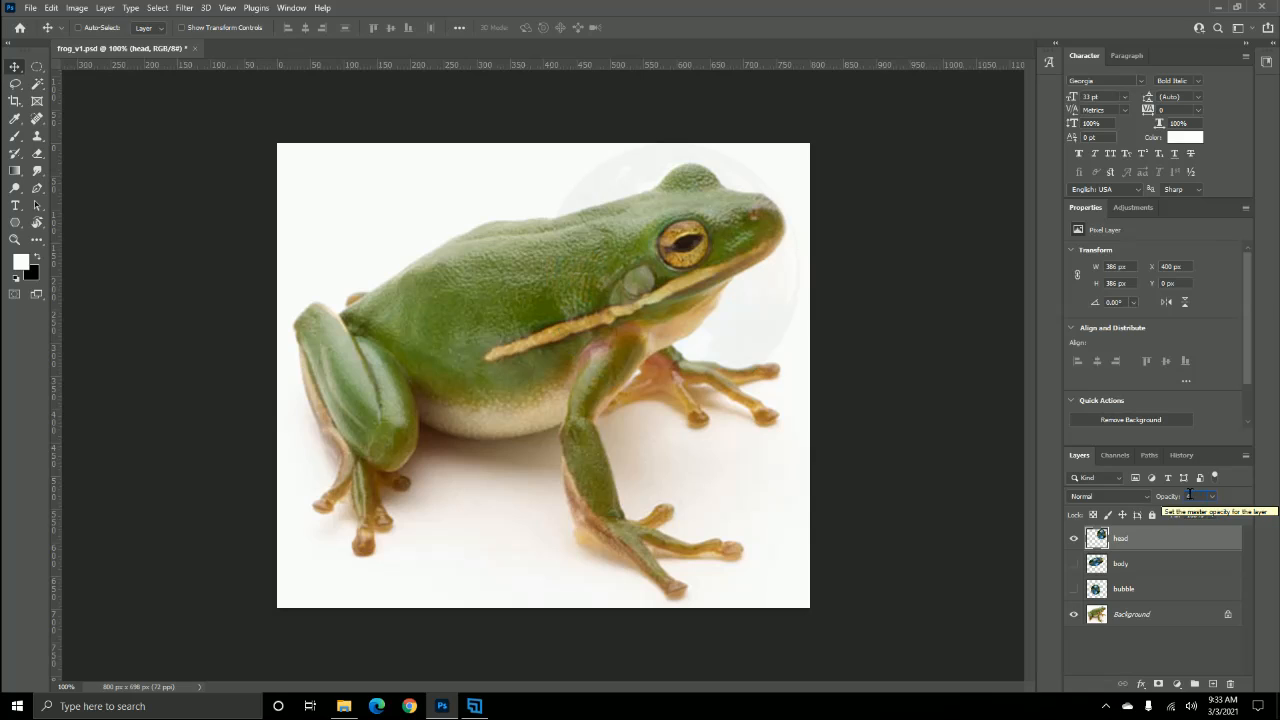
type("0")
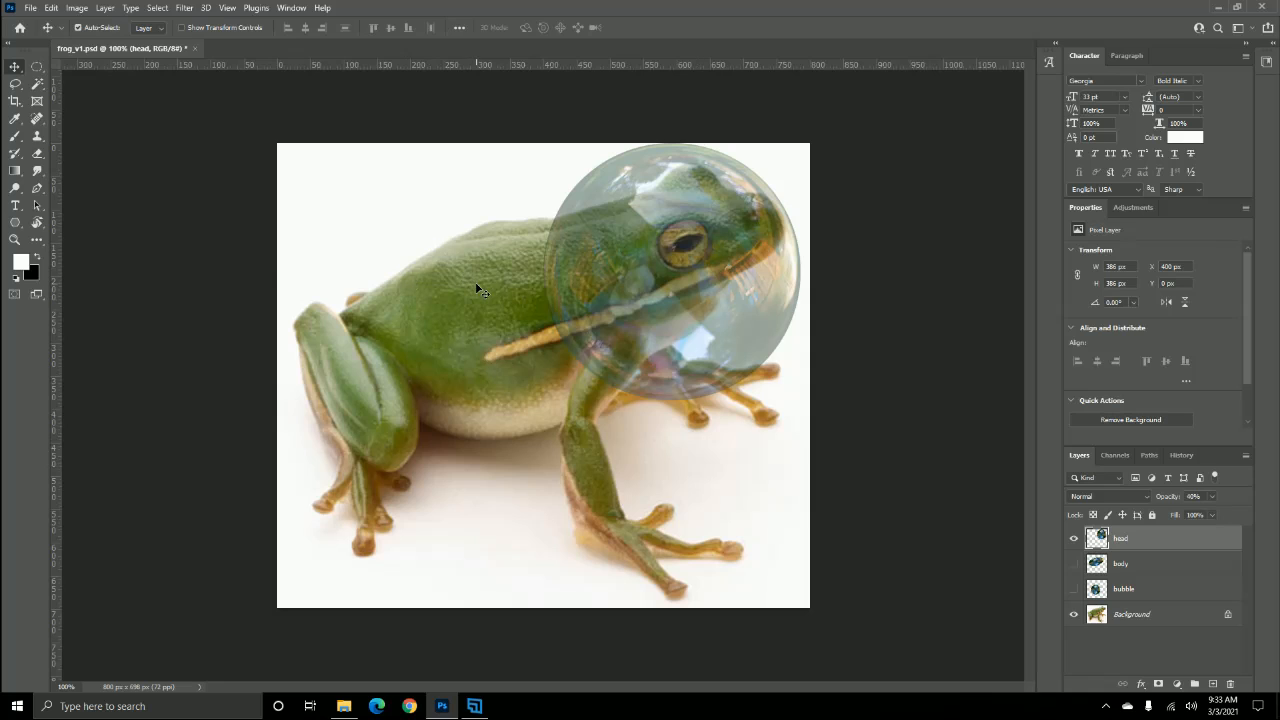
- Free-transform the "head" bubble to fit the frog's head, scaling it to about 84% wide and 49% high and rotating it about -10.8°
key("ctrl+t")
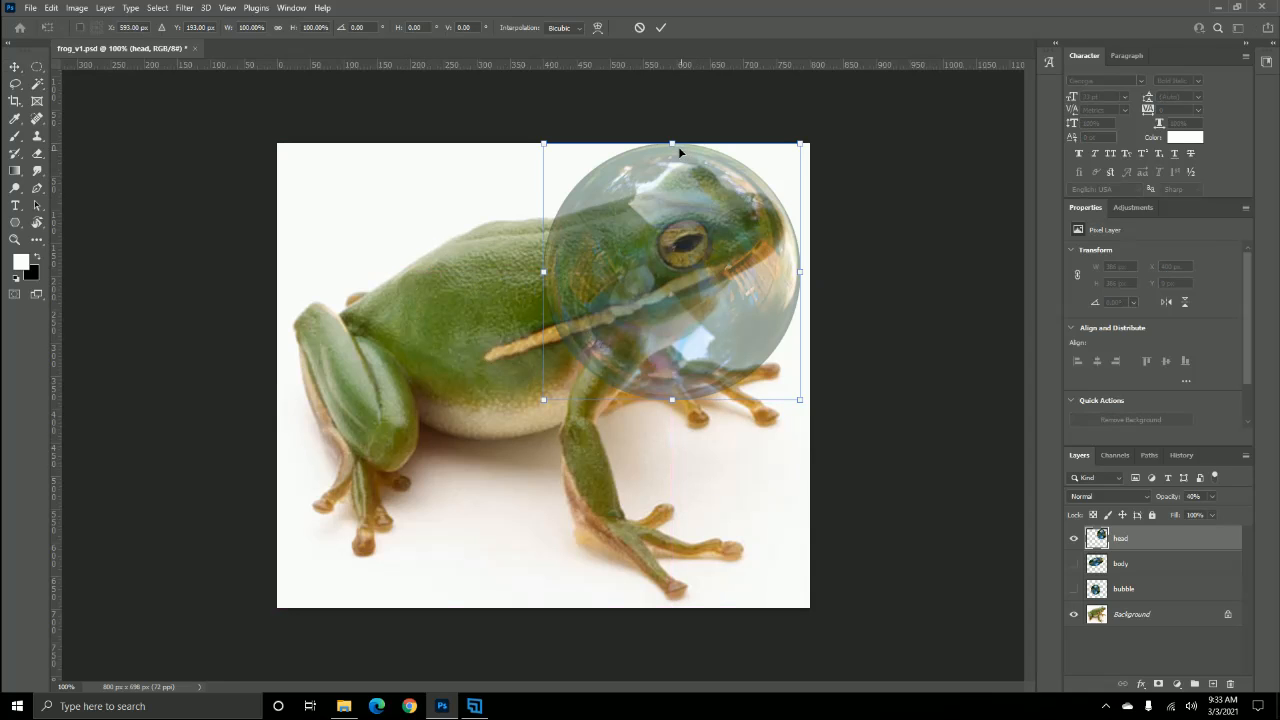
left_click_drag(676, 150, 680, 187)
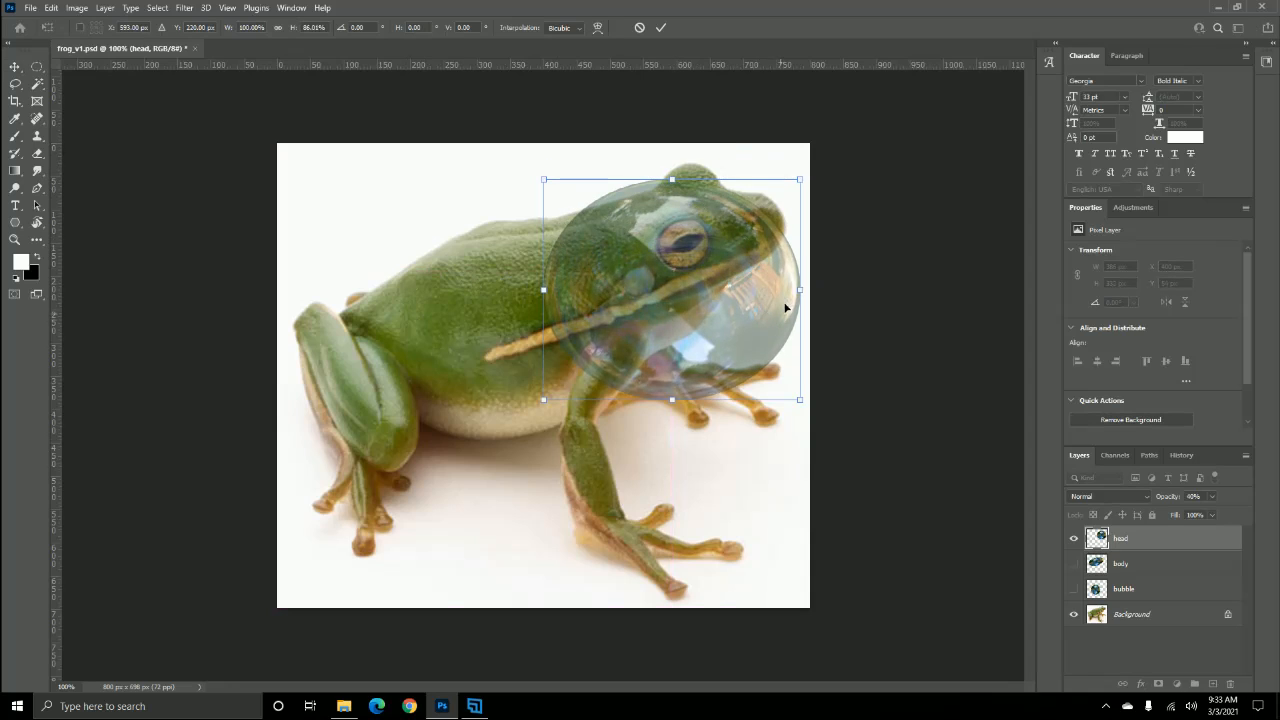
left_click_drag(813, 176, 786, 155)
left_click_drag(694, 398, 684, 299)
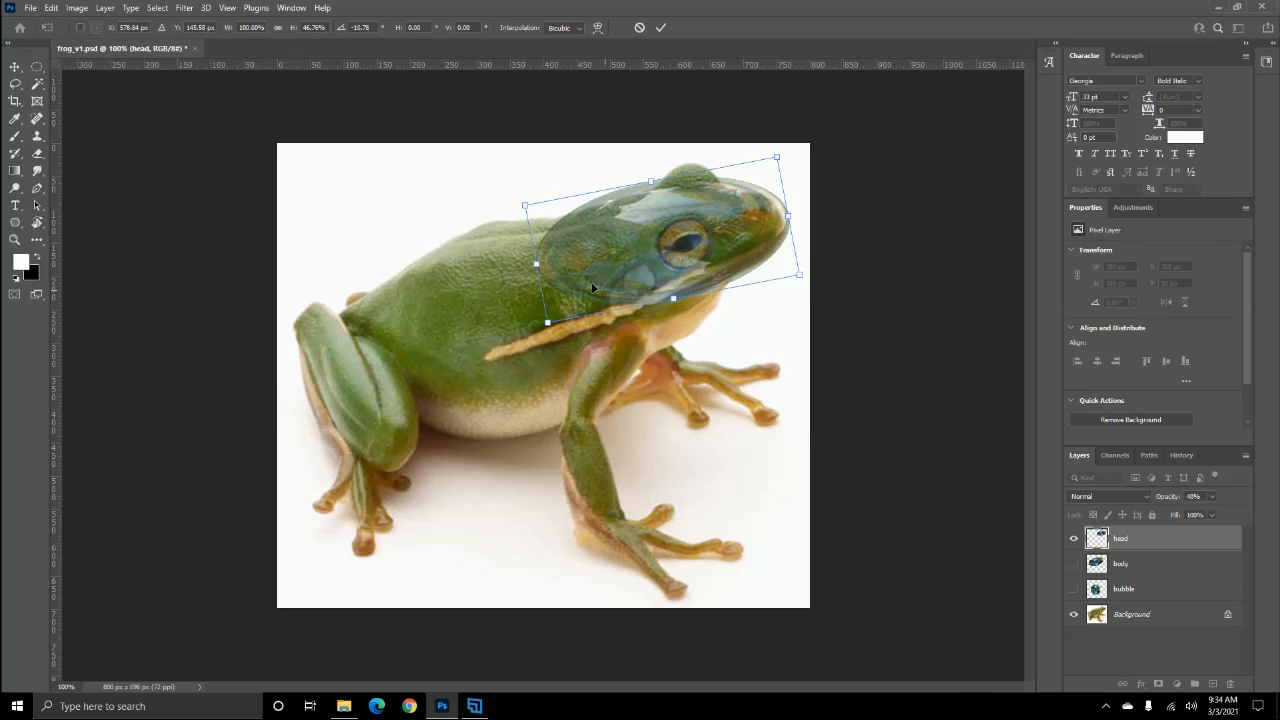
left_click_drag(533, 263, 568, 259)
left_click_drag(690, 294, 690, 300)
left_click_drag(791, 221, 782, 221)
- Start a Warp on the "head" bubble and reposition its four corner points around the frog's head
left_click(51, 8)
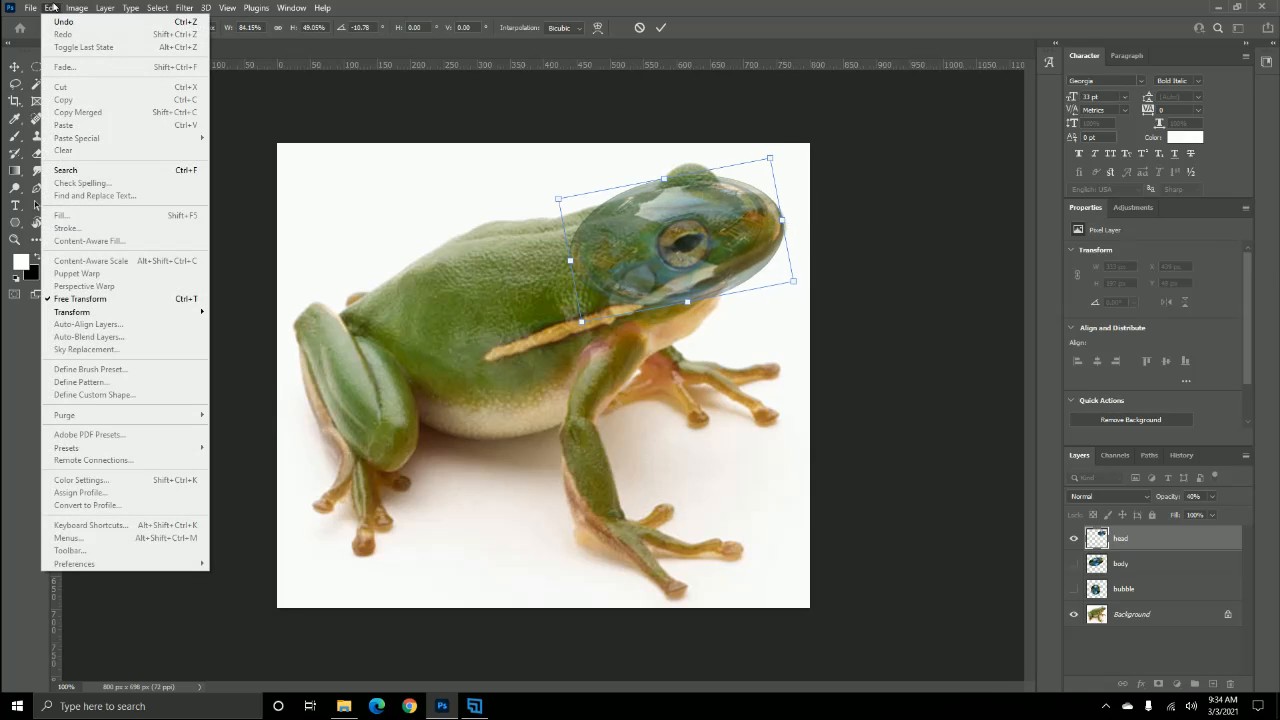
mouse_move(161, 311)
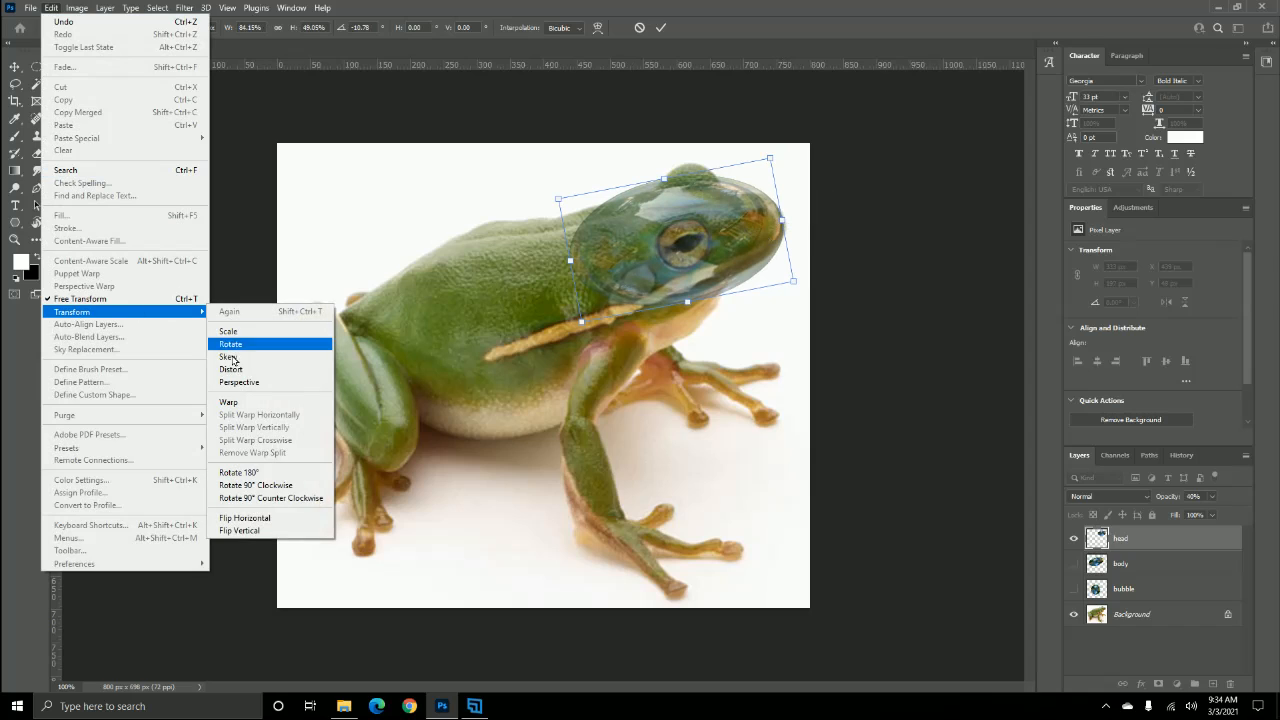
left_click(230, 401)
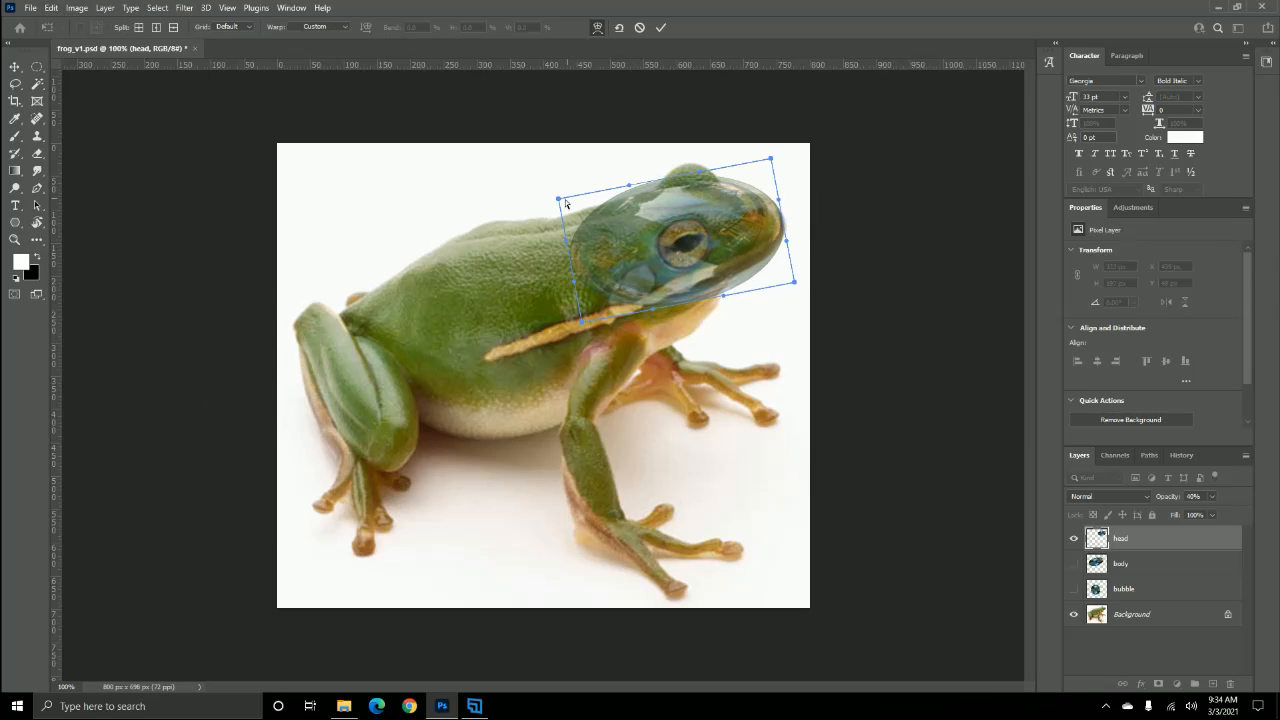
left_click_drag(558, 201, 557, 218)
mouse_move(775, 161)
left_mouse_down()
mouse_move(772, 175)
mouse_move(783, 171)
left_mouse_up()
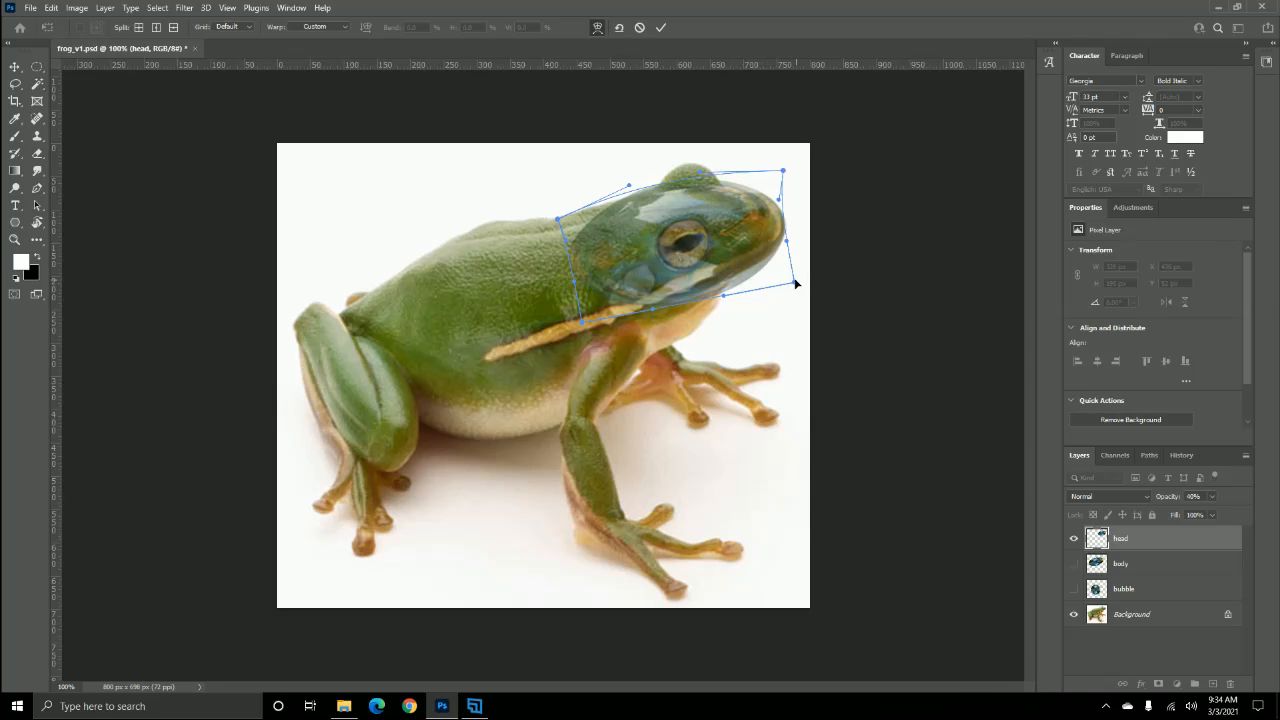
left_click_drag(792, 285, 790, 277)
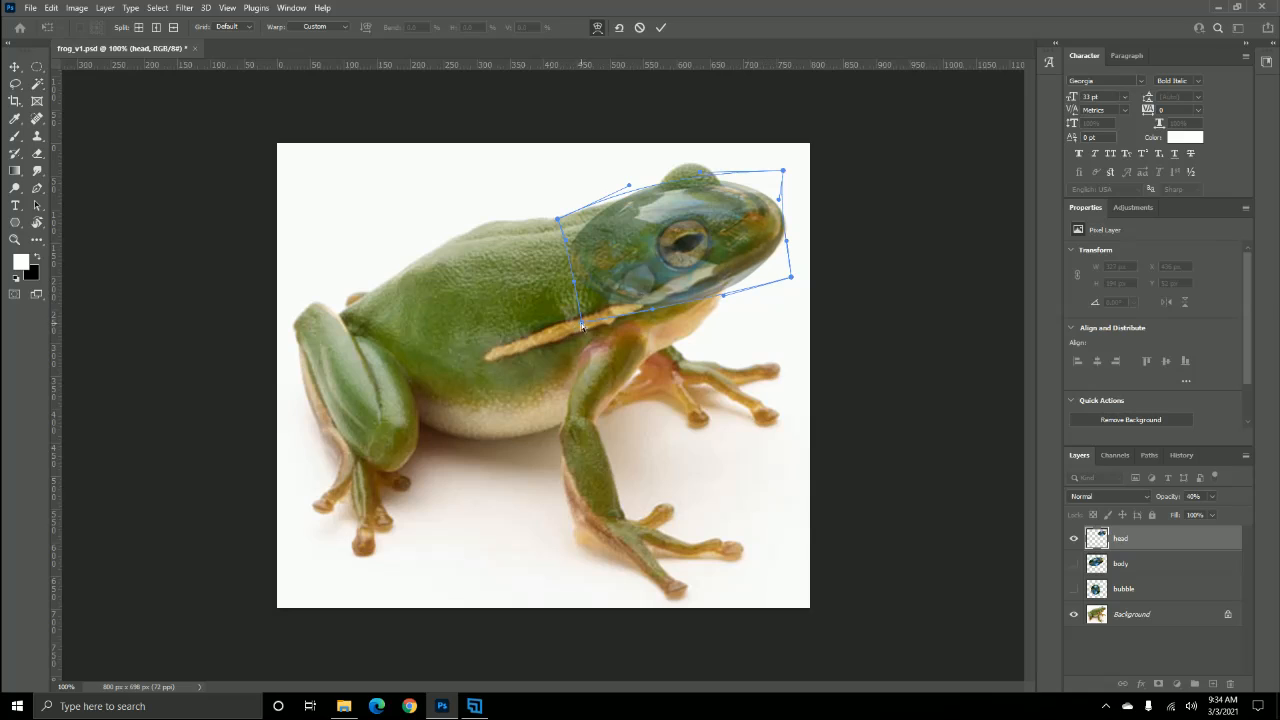
left_click_drag(581, 325, 573, 337)
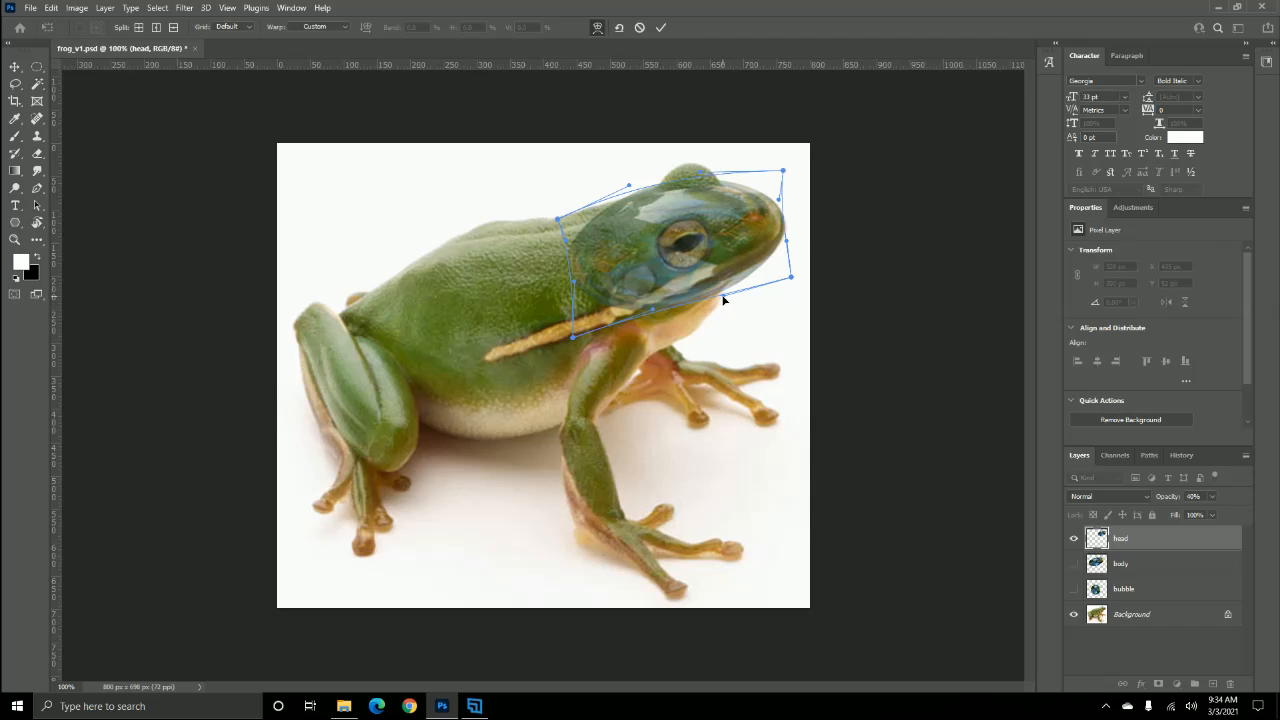
- Adjust the warp handles along the upper and lower edges to follow the frog's crown and jaw, and apply the warp
left_click_drag(723, 293, 713, 285)
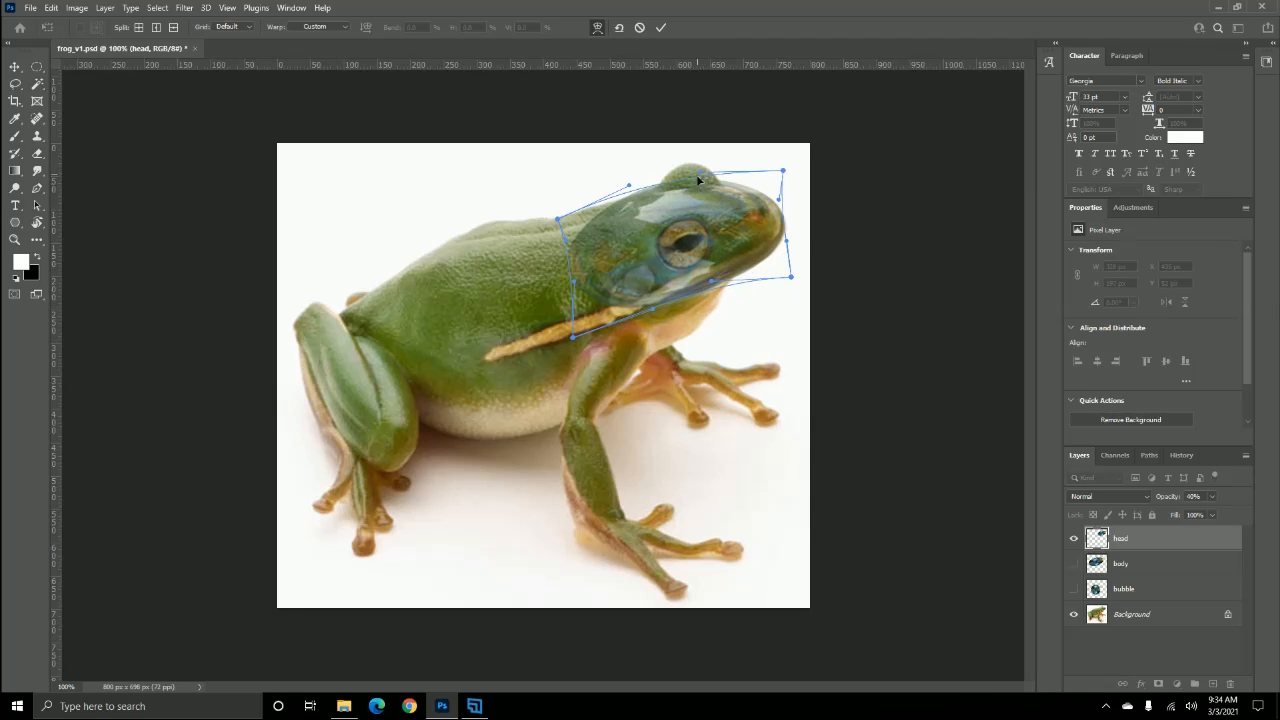
left_click_drag(697, 183, 702, 198)
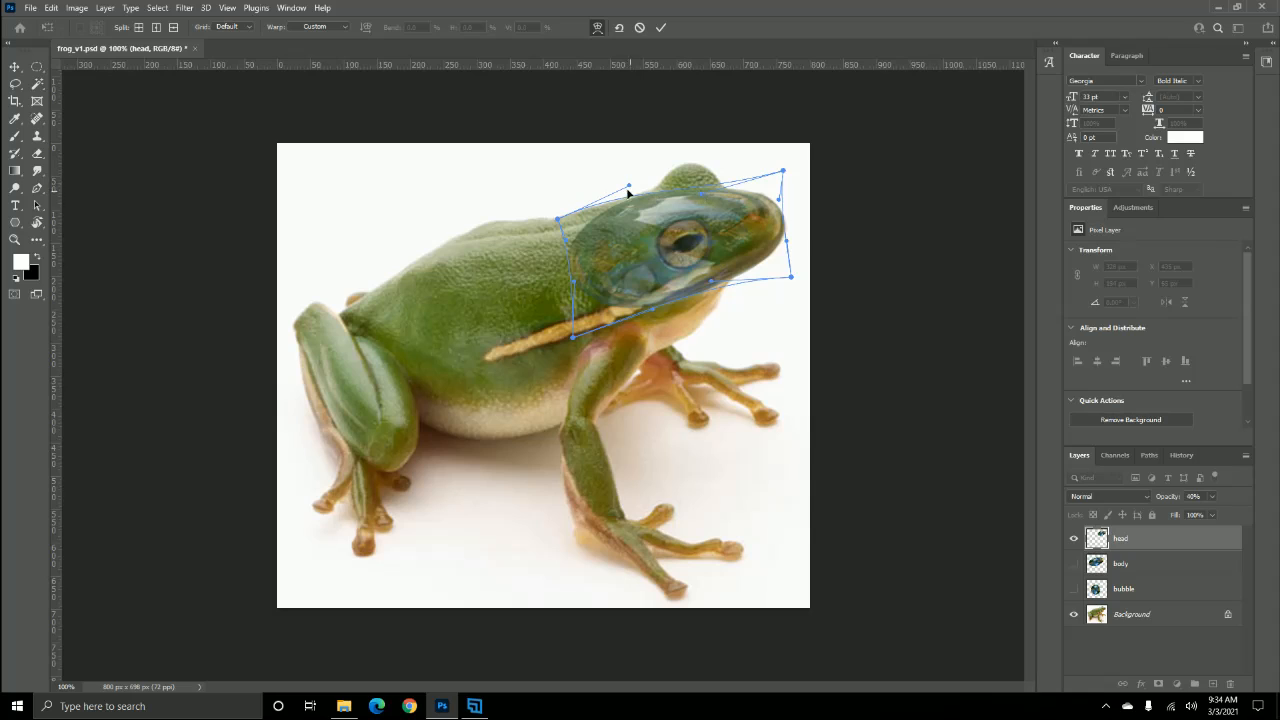
left_click_drag(627, 186, 622, 178)
left_click_drag(653, 308, 625, 337)
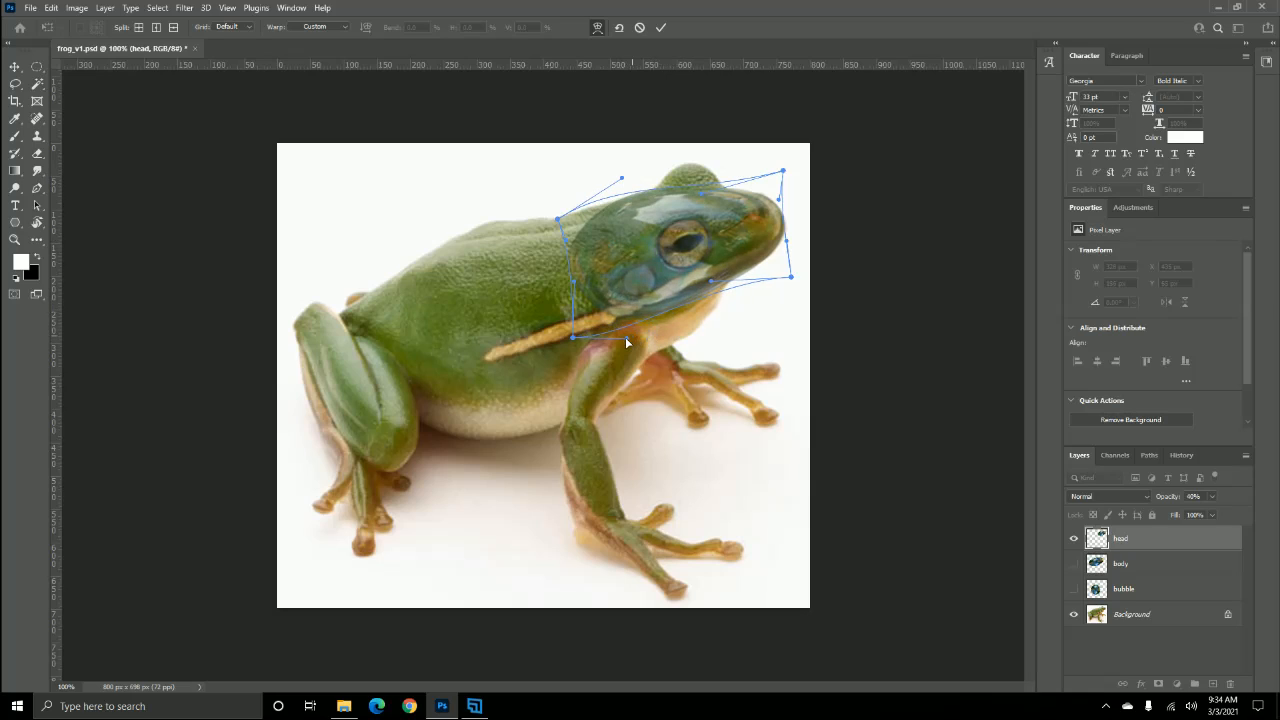
left_click(660, 30)
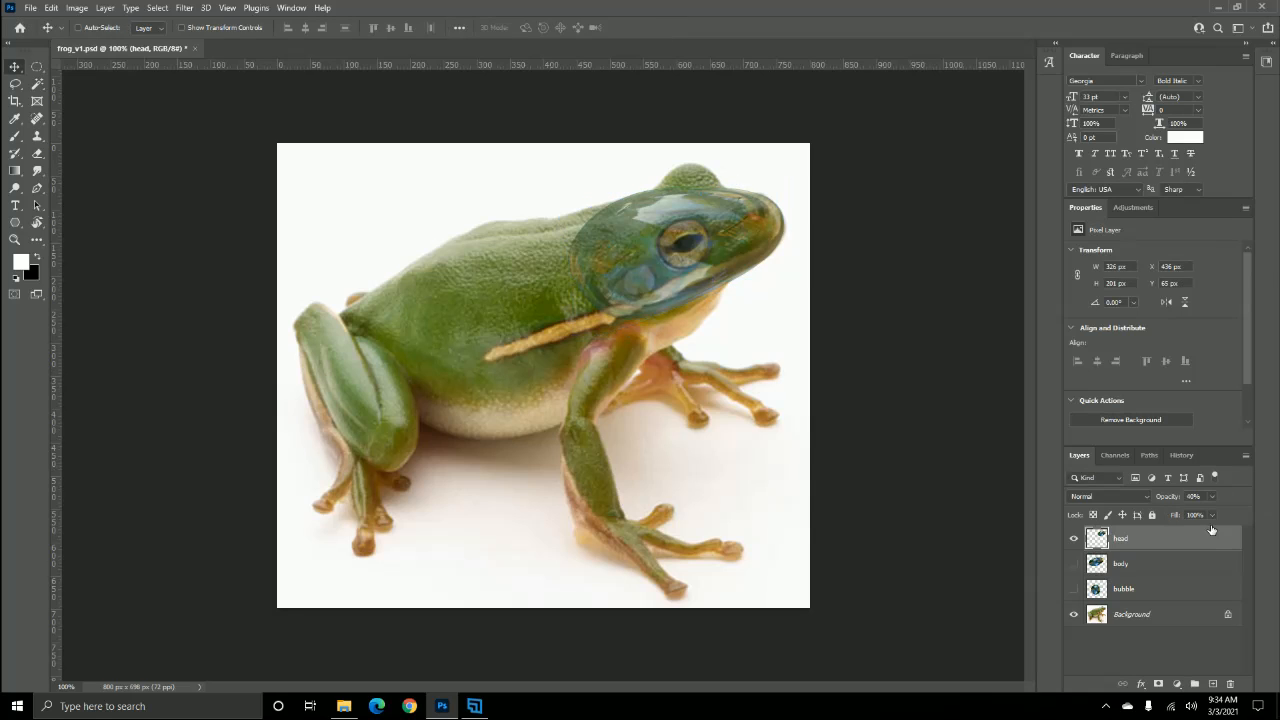
- Restore the "head" layer's opacity to 100%
left_click(1213, 496)
left_click_drag(1247, 517, 1253, 519)
left_click(1239, 496)
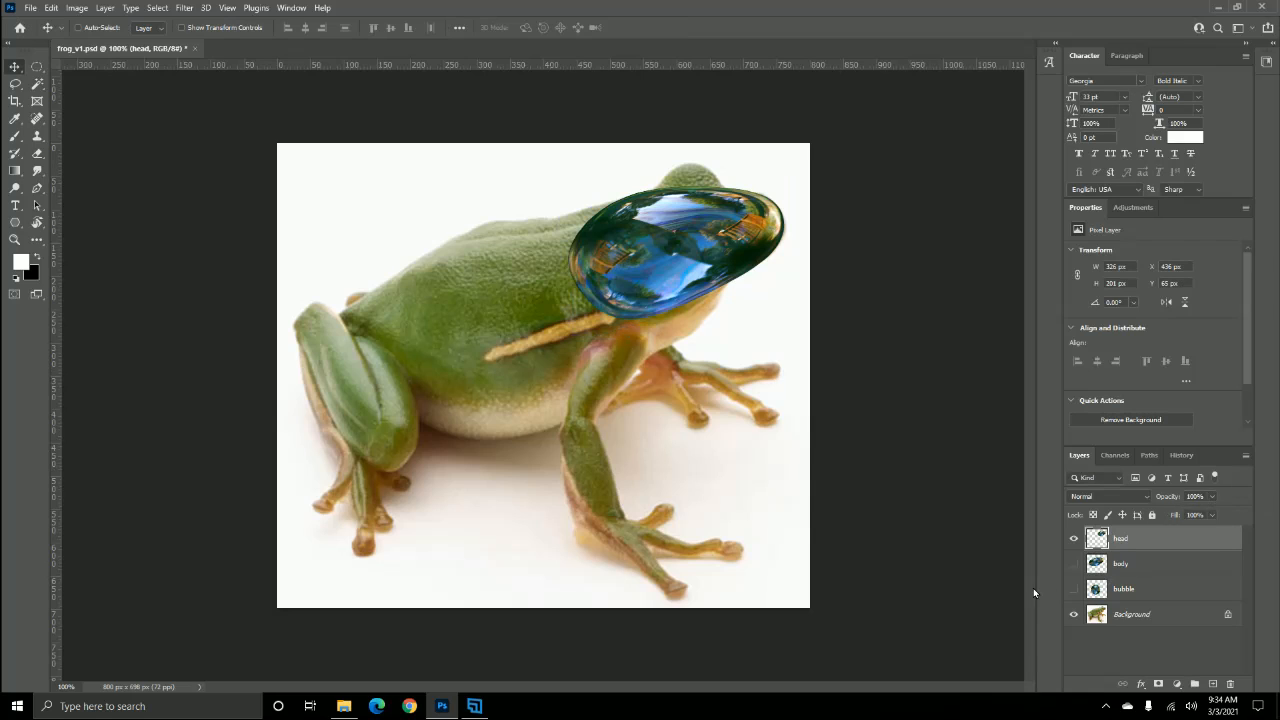
- Briefly show the "body" layer to check it against the head, and hide both layers
left_click(1074, 564)
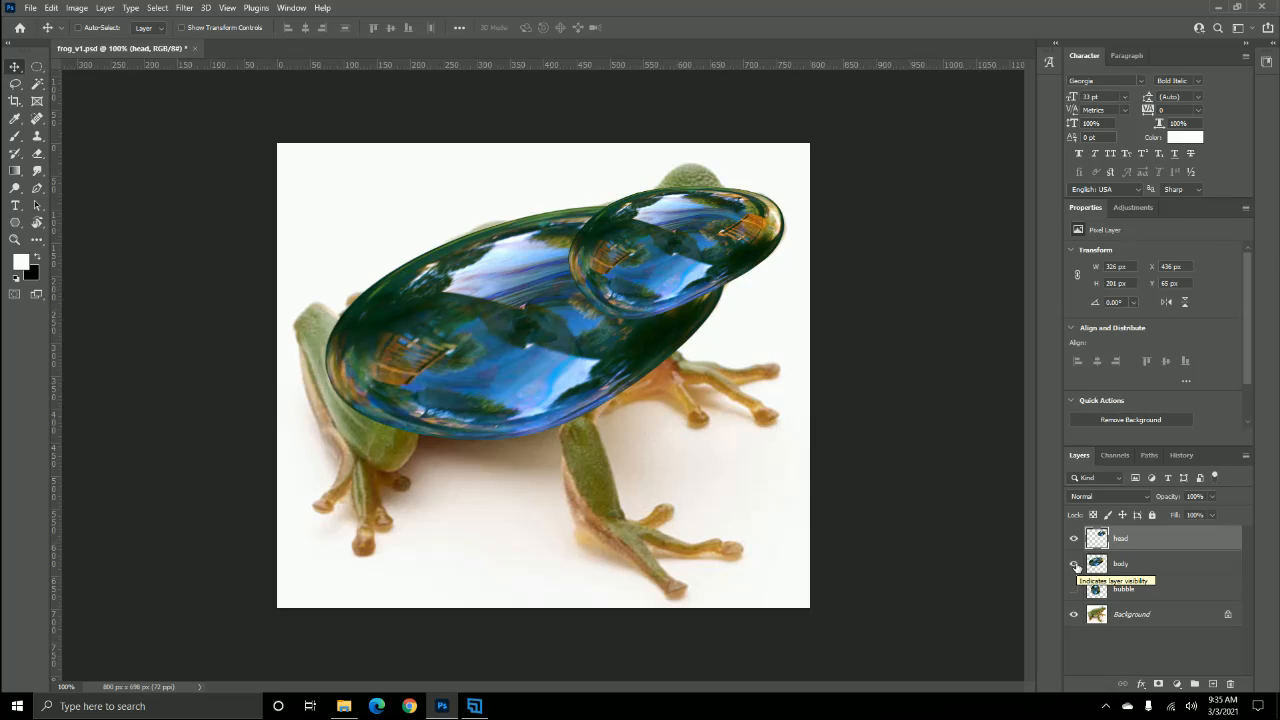
left_click(1074, 564)
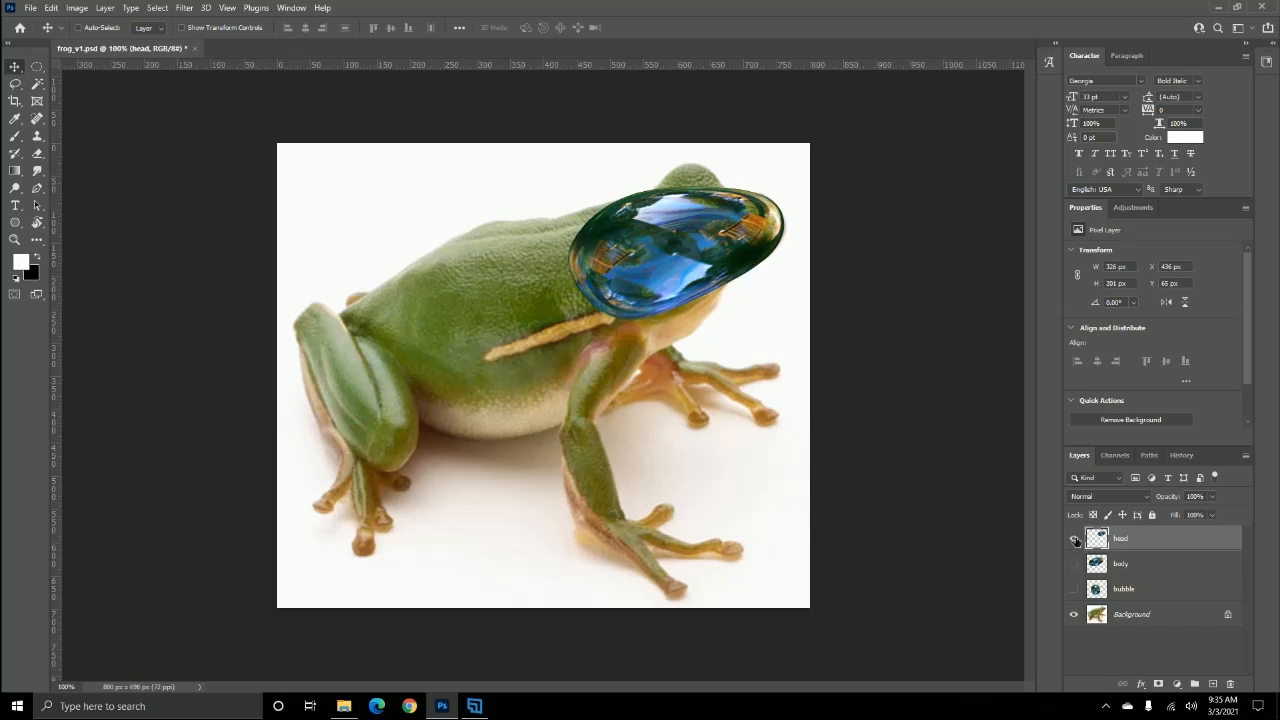
left_click(1074, 539)
- Duplicate the original "bubble" layer, rename the copy "eye" and make it visible
left_click(1154, 594)
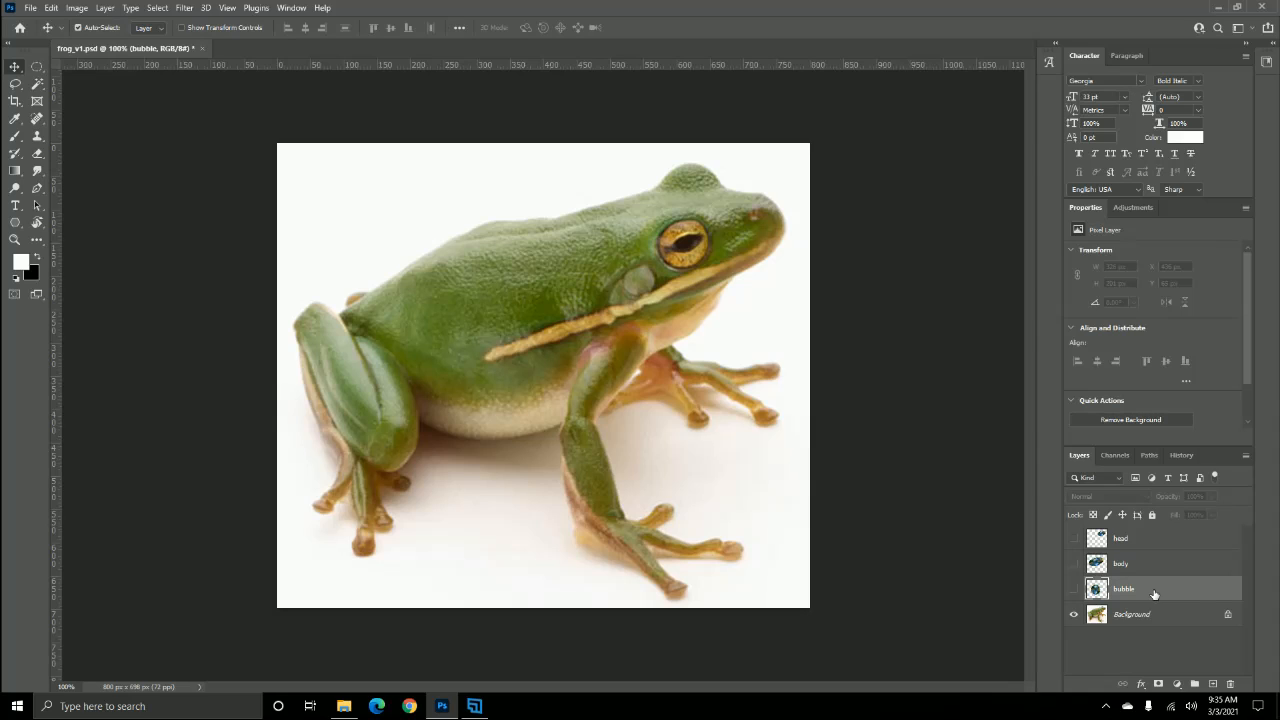
key("ctrl+j")
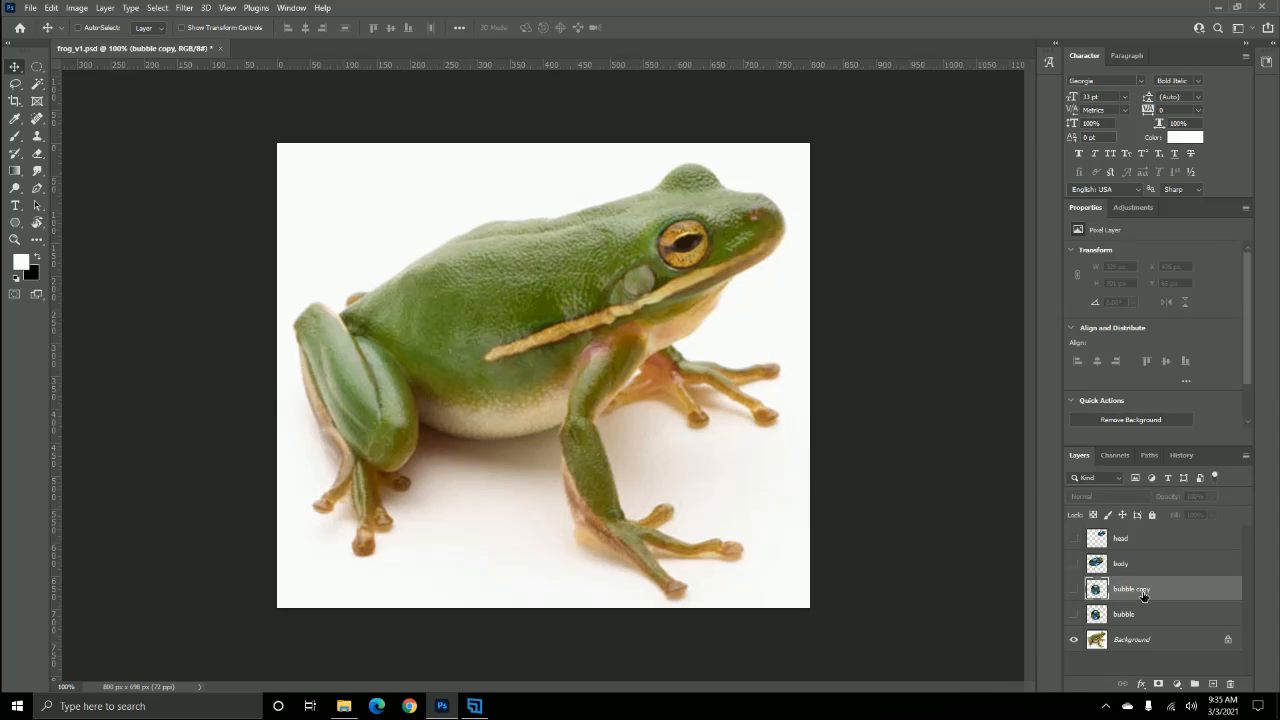
double_click(1142, 590)
type("c")
key("Return")
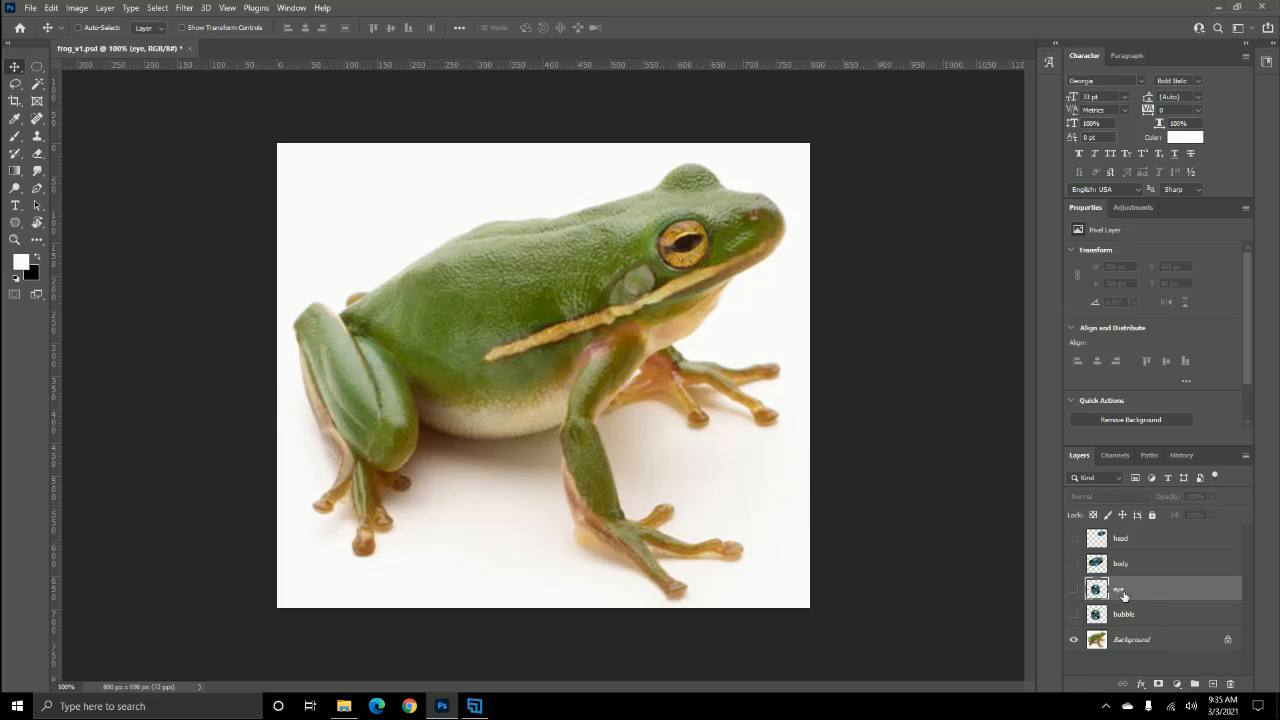
left_click(1074, 589)
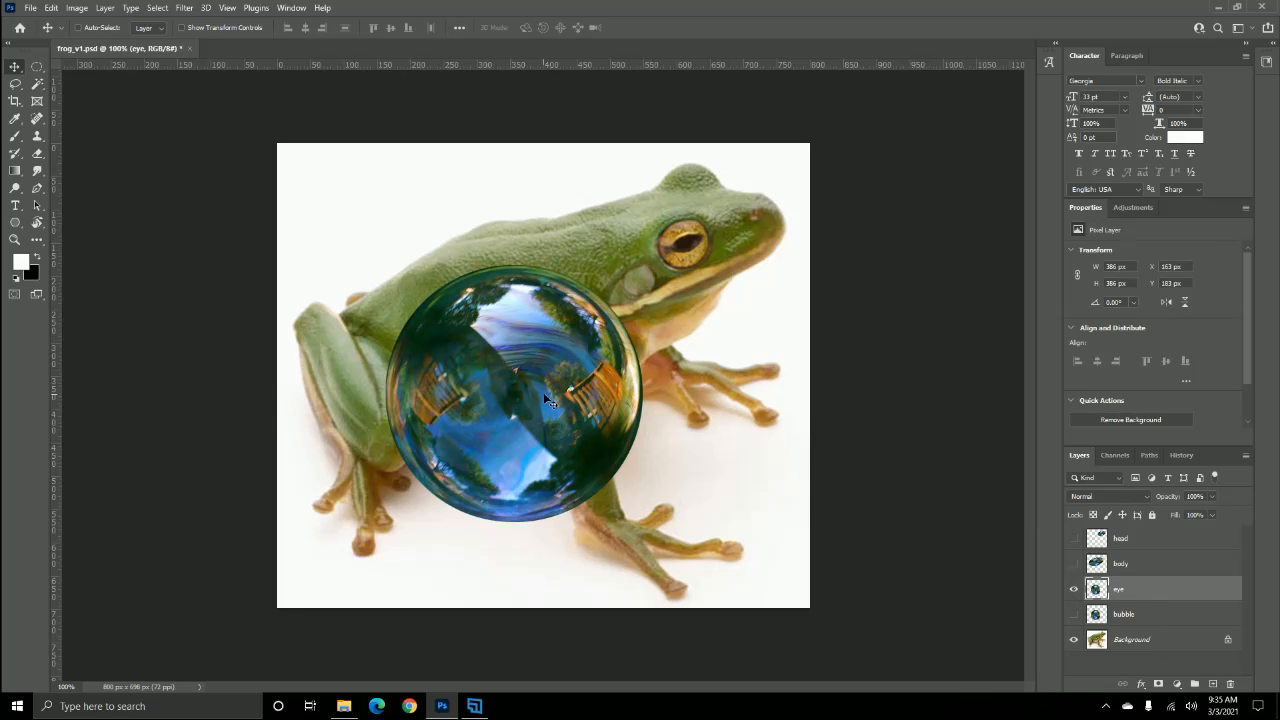
- Move the "eye" bubble over the frog's head and lower the layer's opacity to 39%
left_click_drag(577, 369, 736, 277)
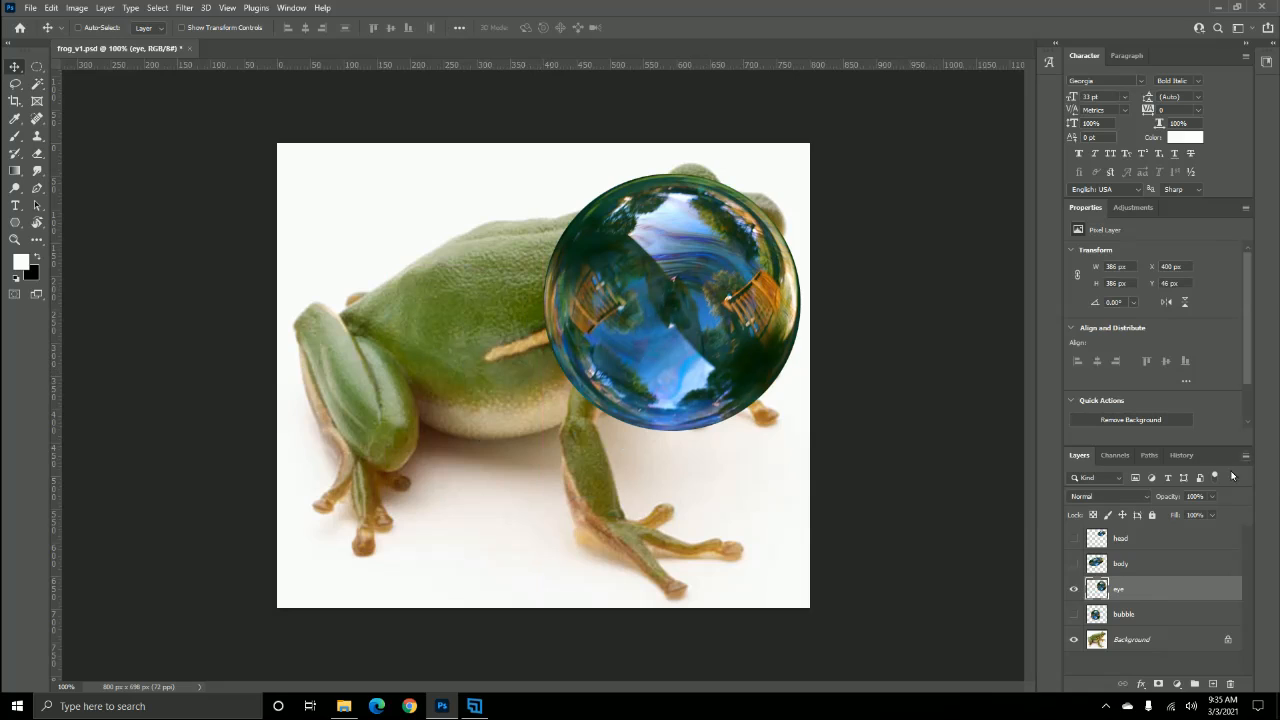
left_click(1212, 514)
left_click_drag(1214, 511, 1175, 516)
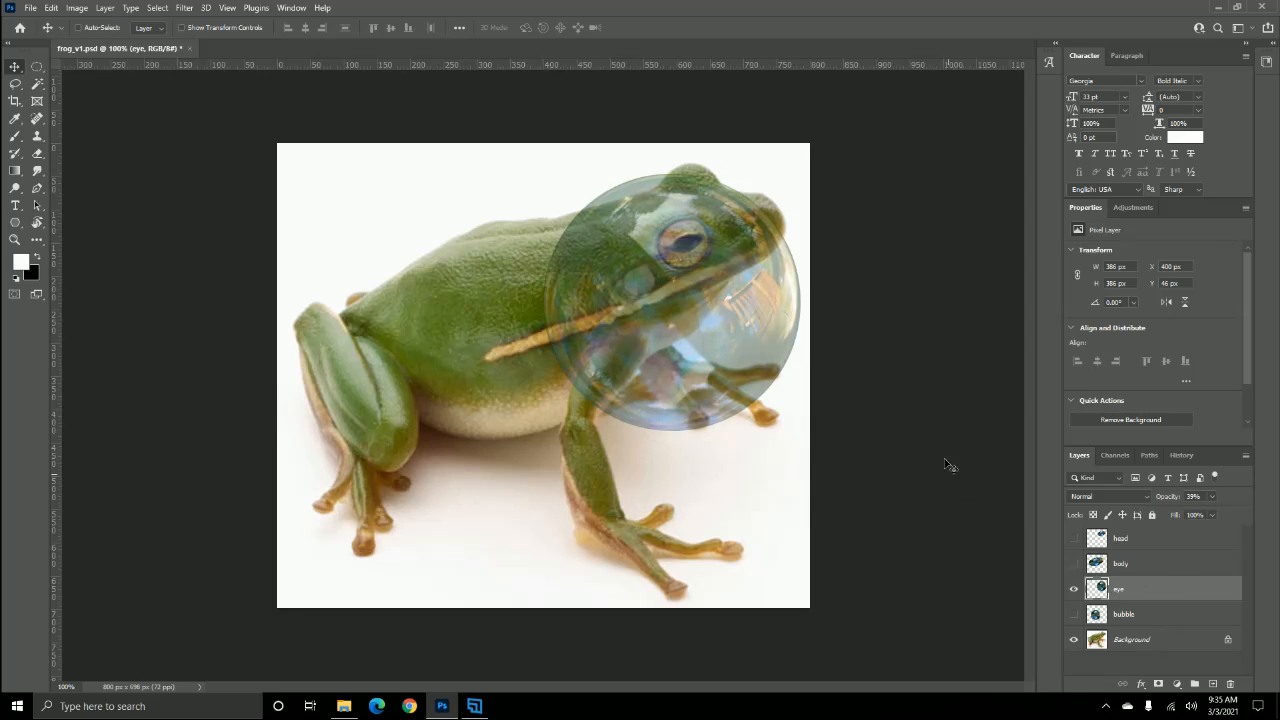
- Scale the "eye" bubble proportionally to about 23%, nudge it exactly over the frog's eye, and apply the transform
key("ctrl+t")
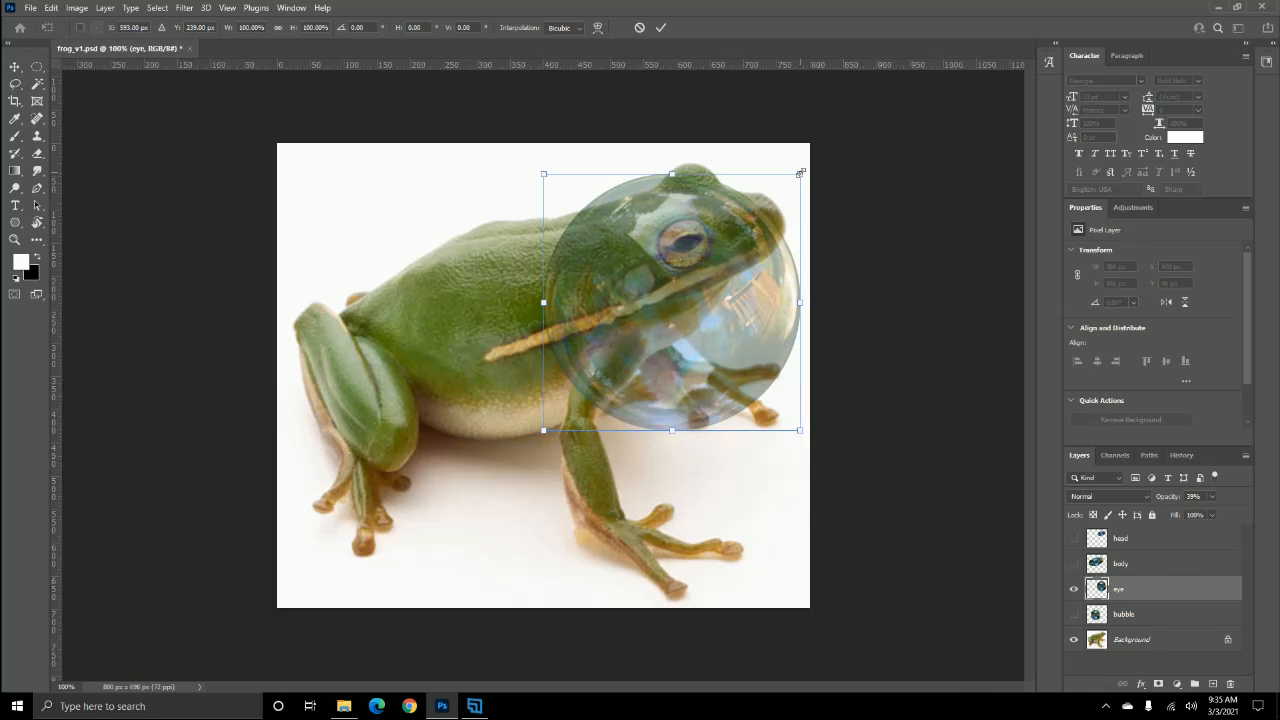
left_click_drag(800, 173, 690, 258)
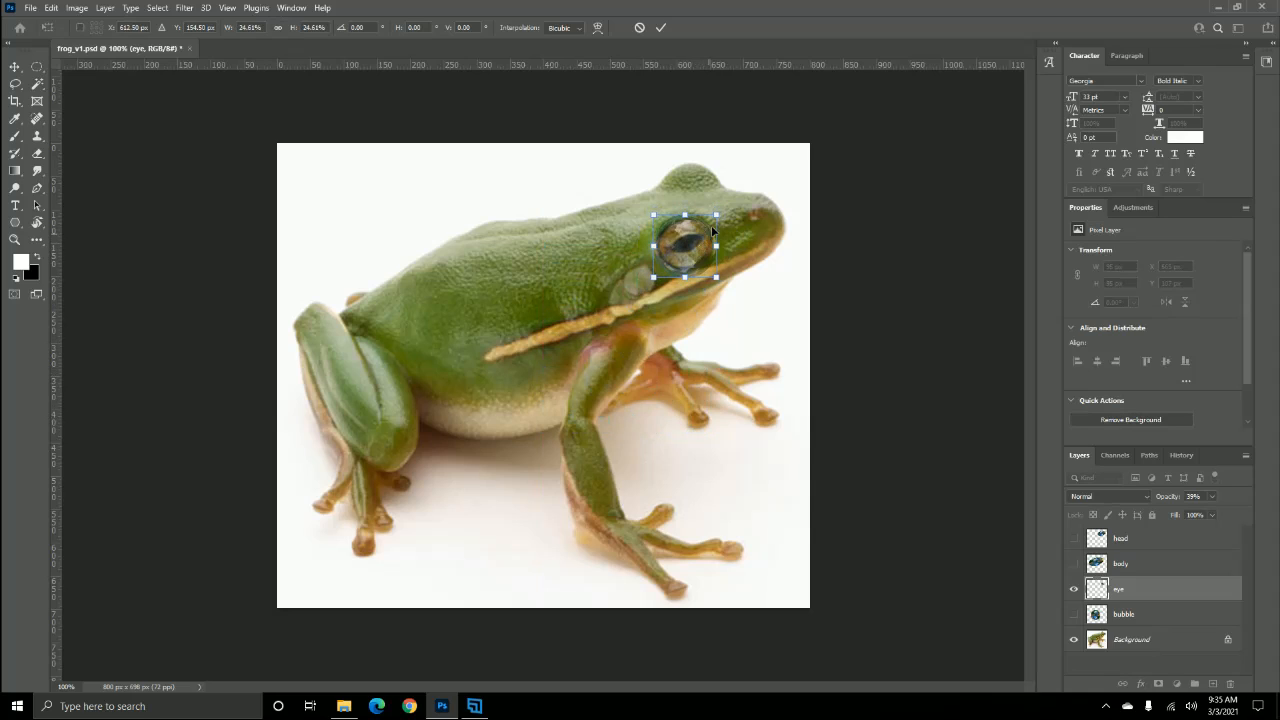
left_click_drag(716, 214, 711, 219)
key("Right")
key("Right")
key("Right")
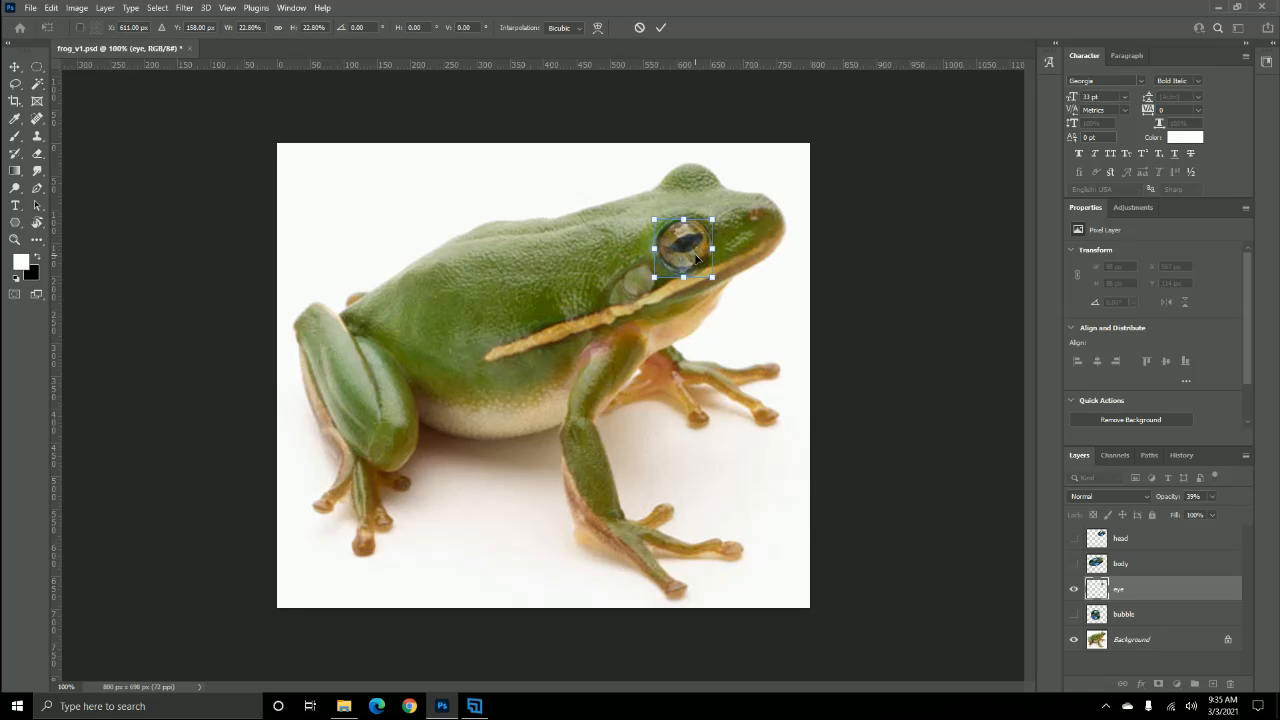
key("Up")
key("Up")
key("Up")
key("Up")
key("Up")
left_click(660, 27)
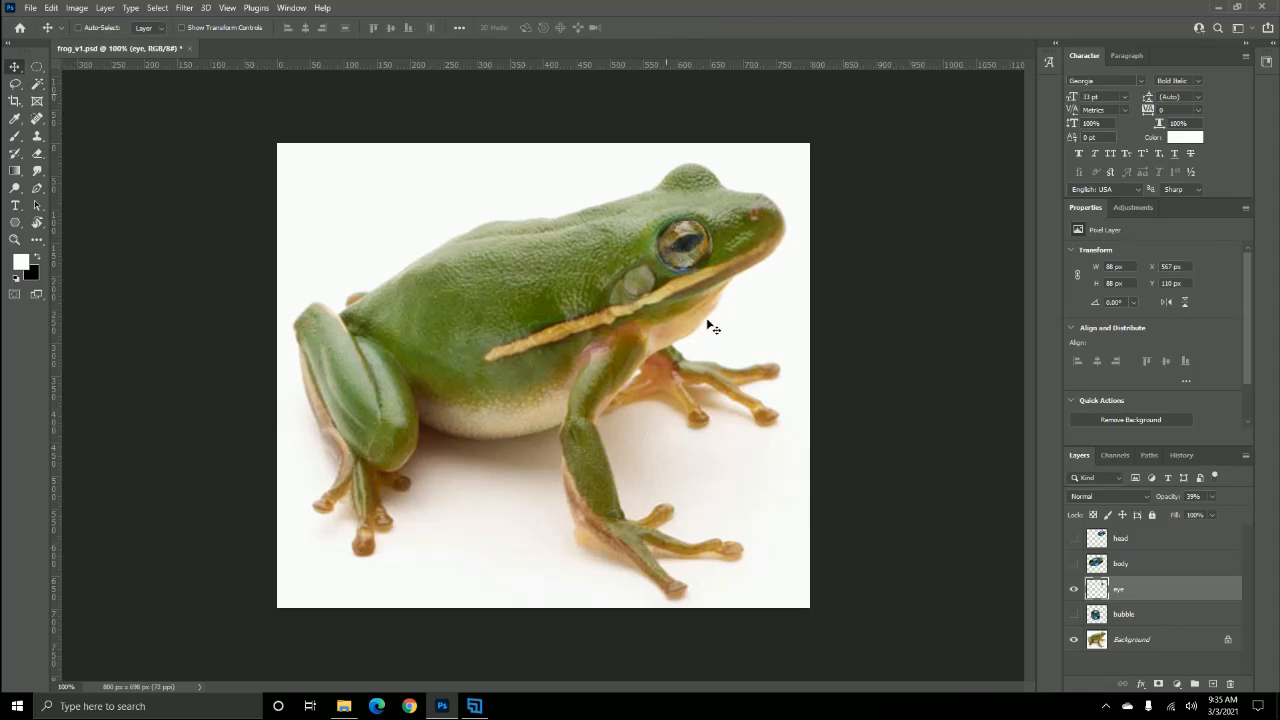
- Restore the "eye" layer's opacity to 100% and move the layer above "head"
left_click(1212, 496)
left_click_drag(1205, 513, 1268, 516)
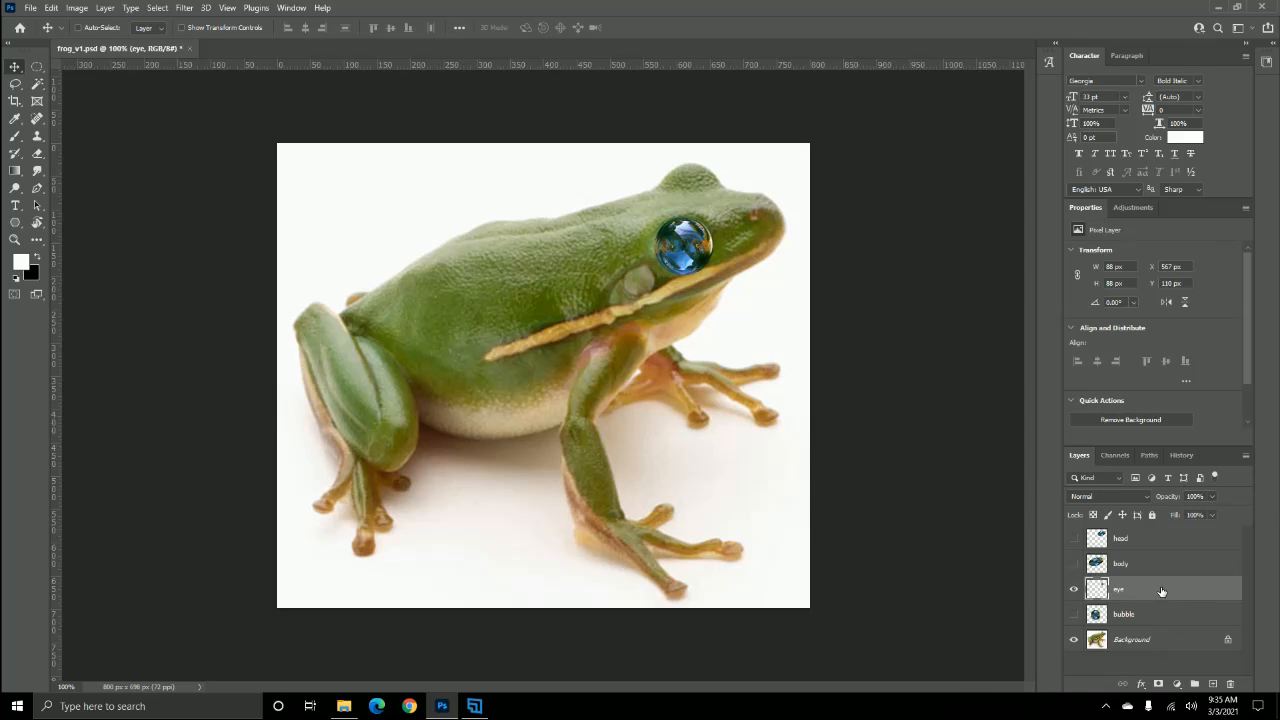
left_click_drag(1161, 587, 1174, 546)
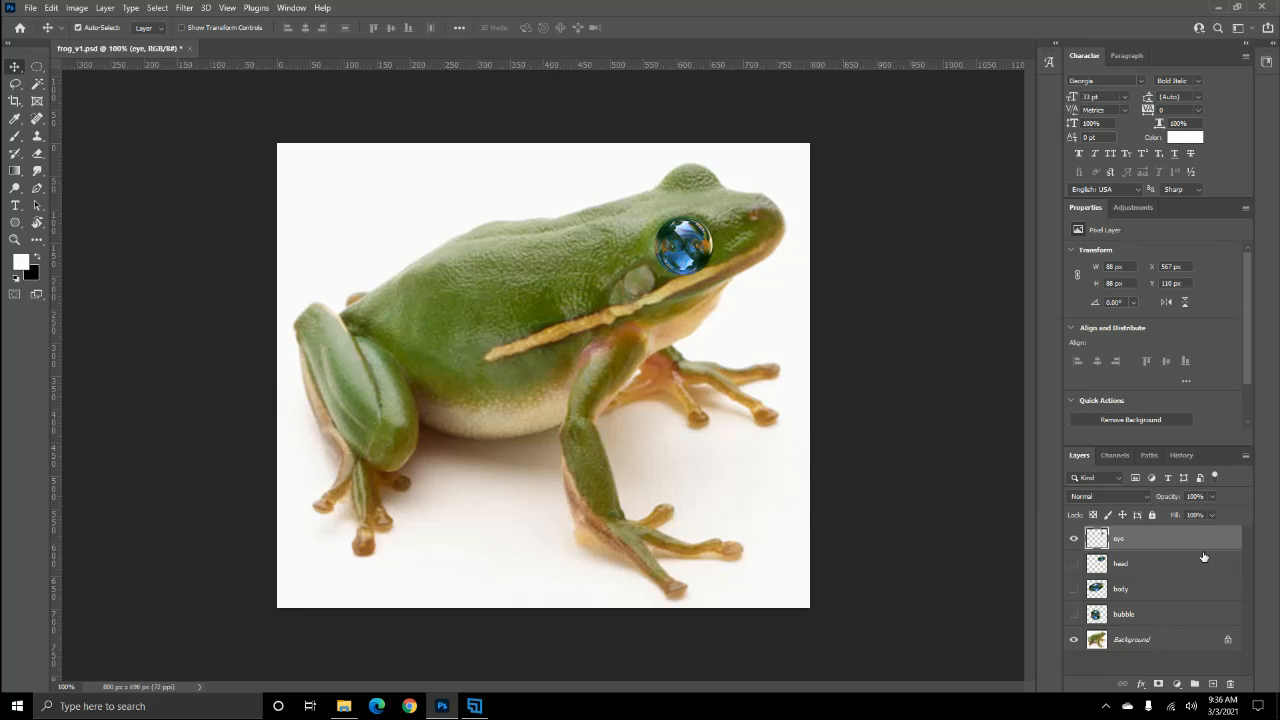
- Duplicate the "eye" layer and place the copy between the "head" and "body" layers
key("ctrl+j")
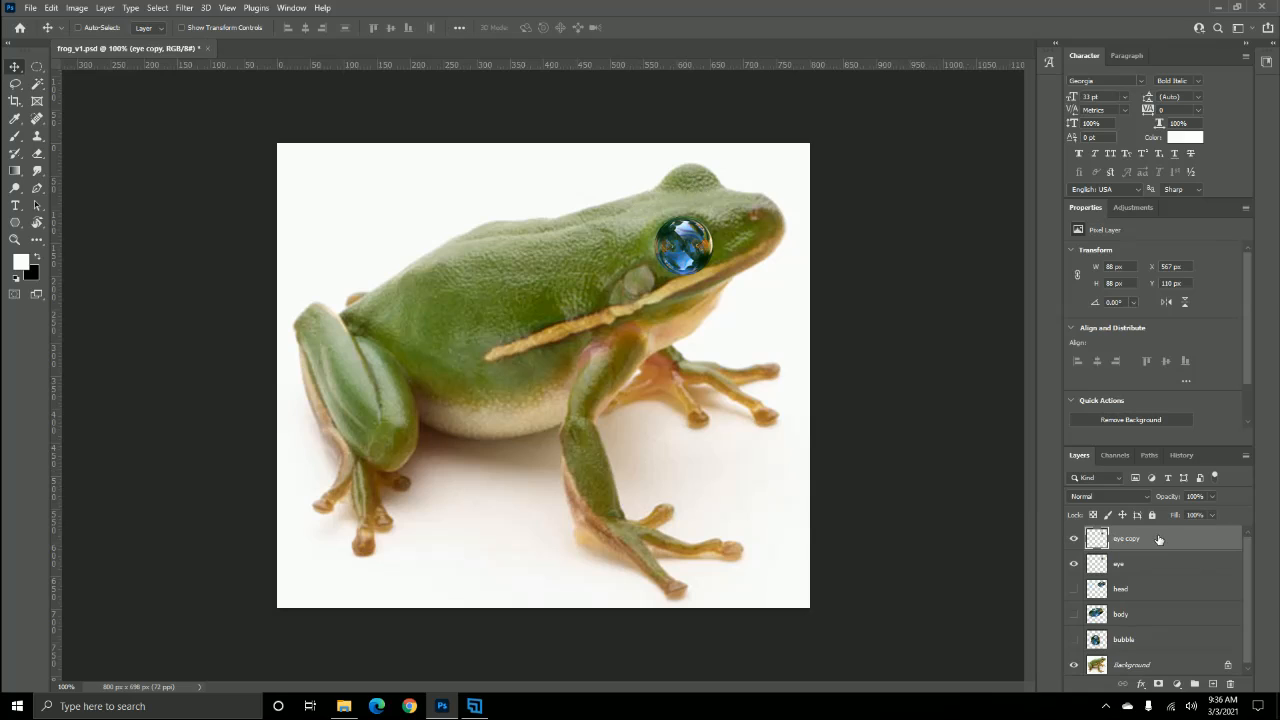
left_click_drag(1157, 540, 1152, 600)
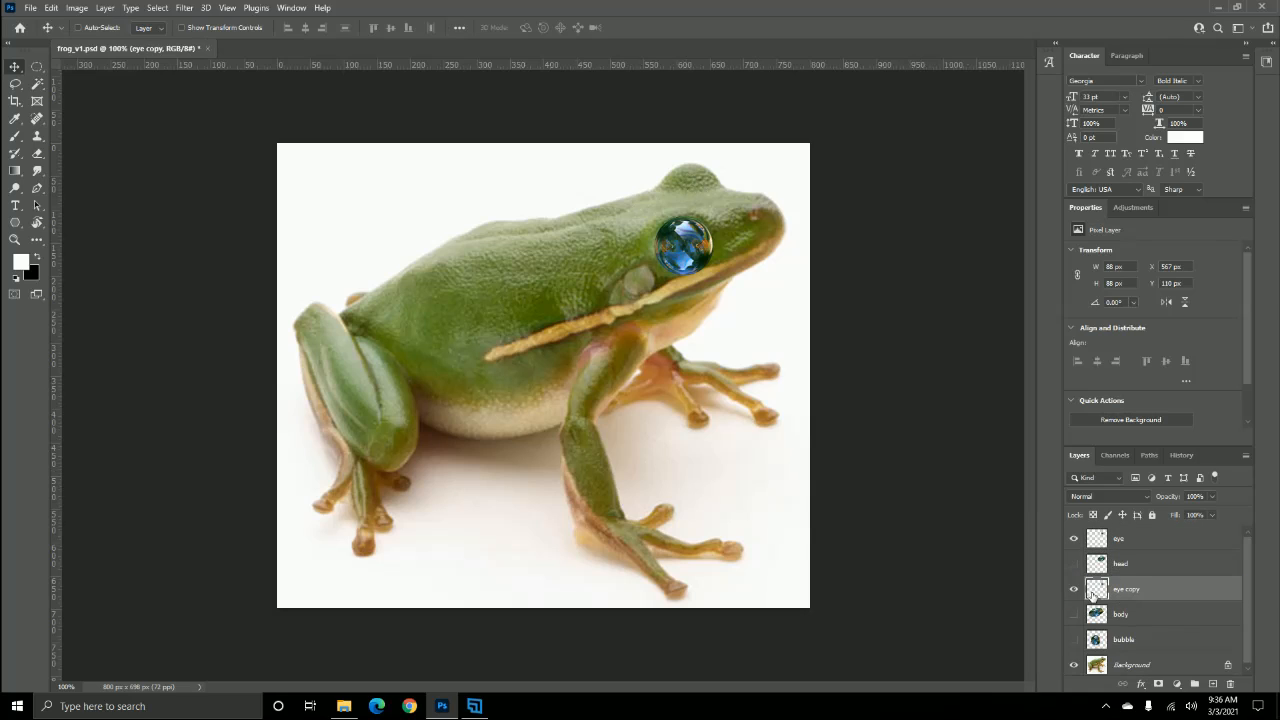
- Show the "head" and "body" layers and move the "eye copy" bubble up over the frog's far eye, about 31 px from the canvas top
left_click(1074, 563)
left_click(1074, 614)
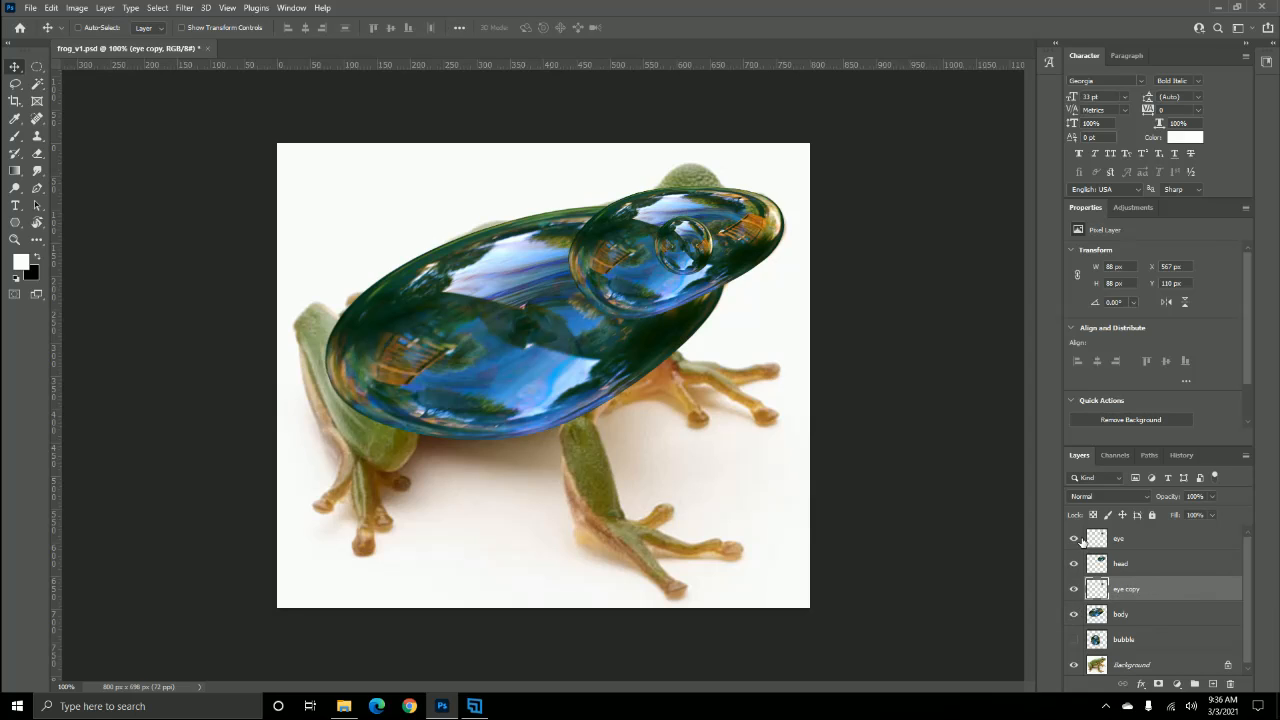
left_click_drag(693, 252, 694, 190)
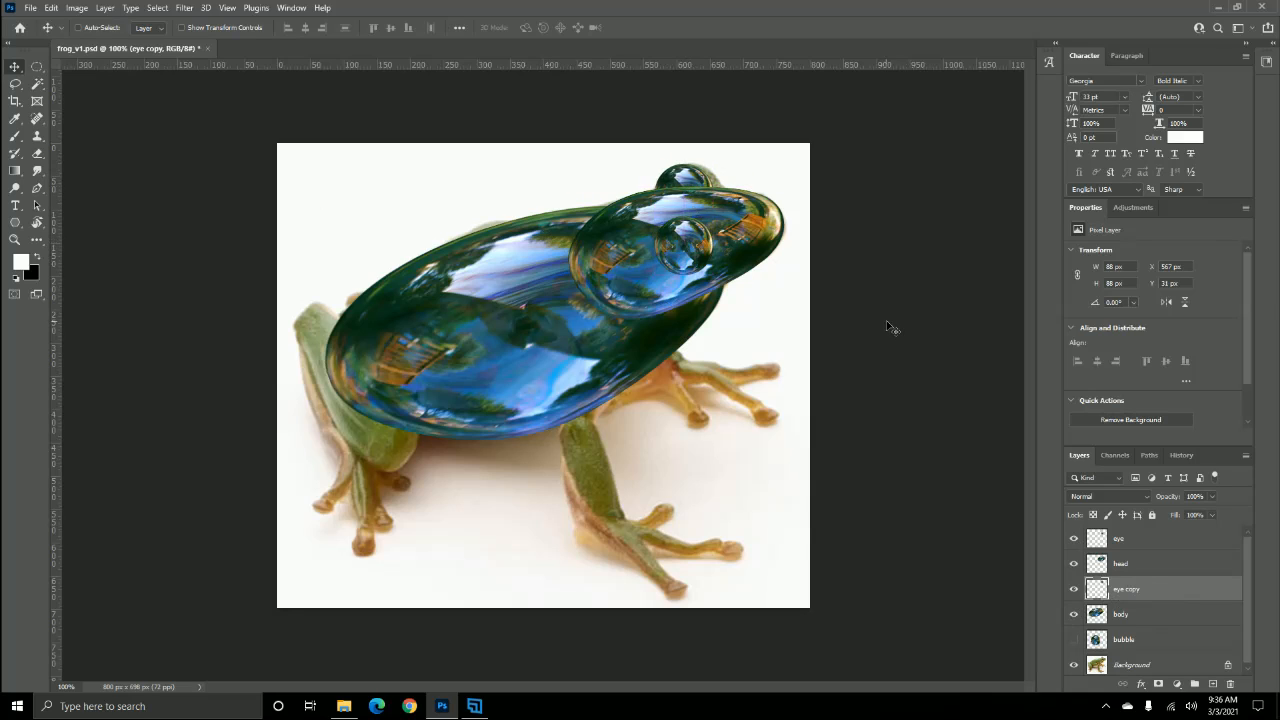
key("Right")
key("Right")
key("Right")
key("Right")
key("Right")
key("Right")
key("Right")
key("Right")
key("Right")
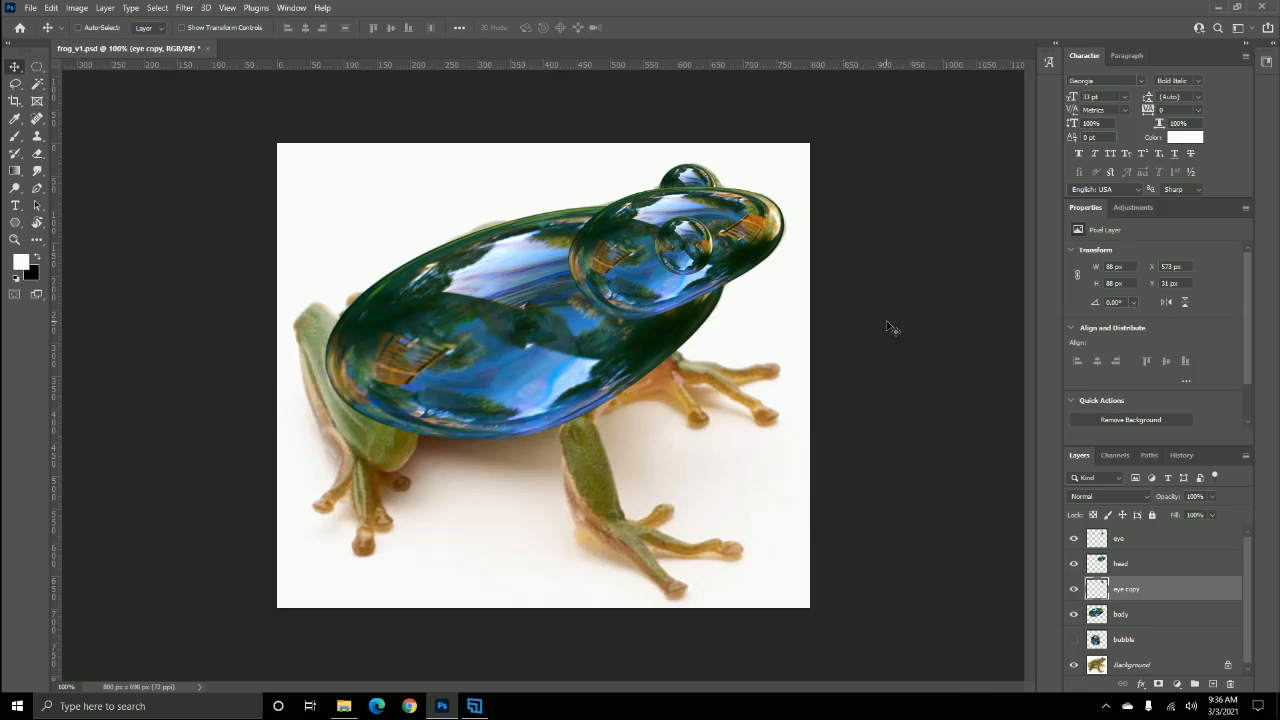
key("Right")
key("Right")
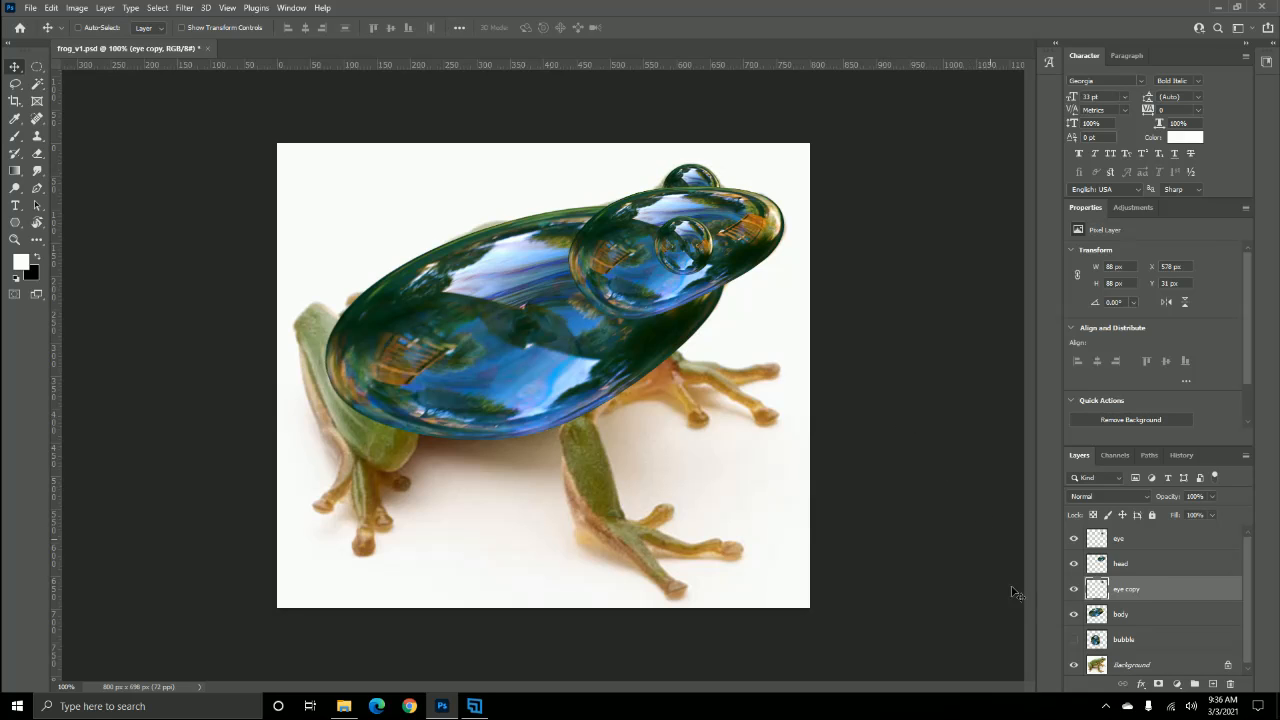
- Preview the bubble parts without the frog photo by toggling the Background and "bubble" layers, restoring their visibility
left_click(1074, 665)
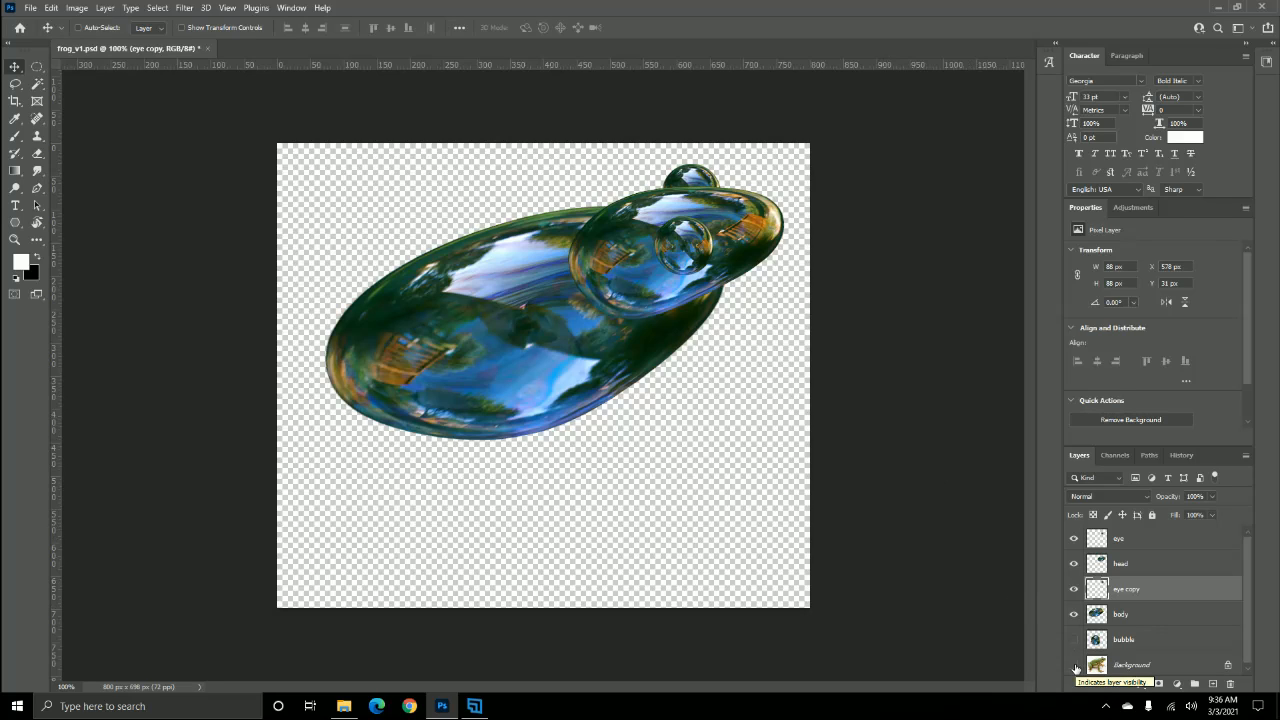
left_click(1075, 666)
left_click(1075, 640)
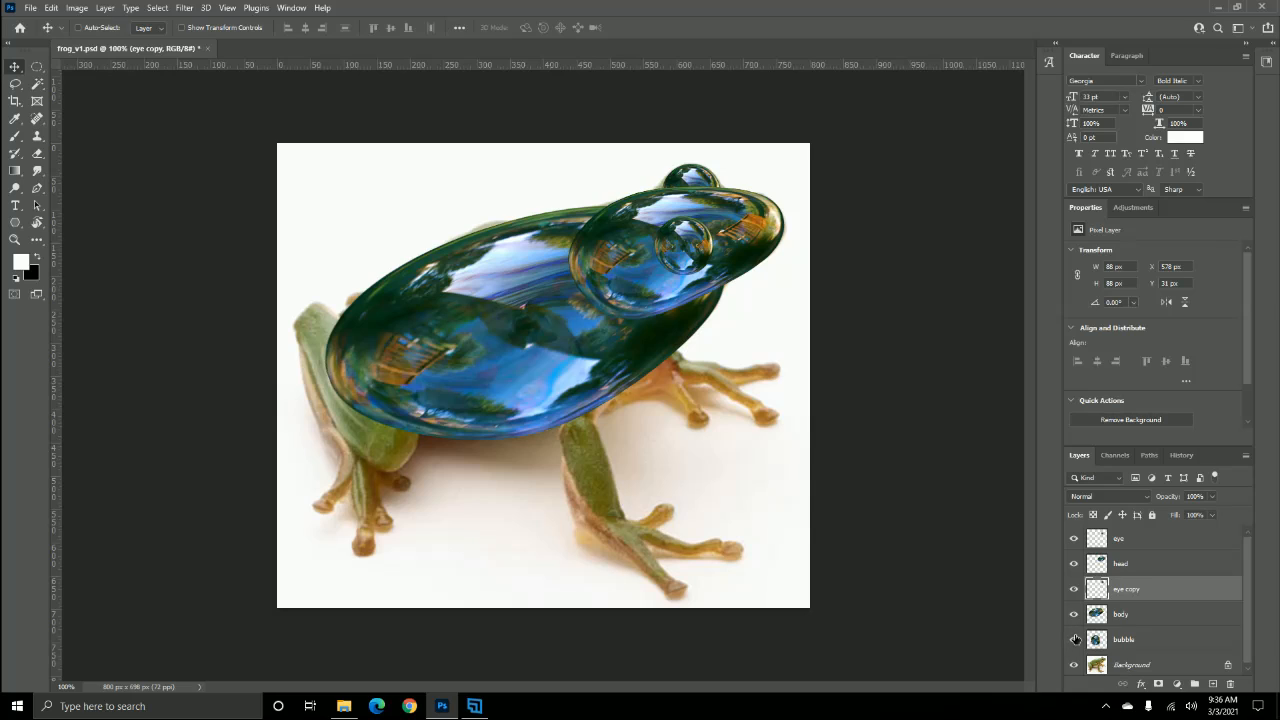
left_click(1075, 640)
left_click(1075, 640)
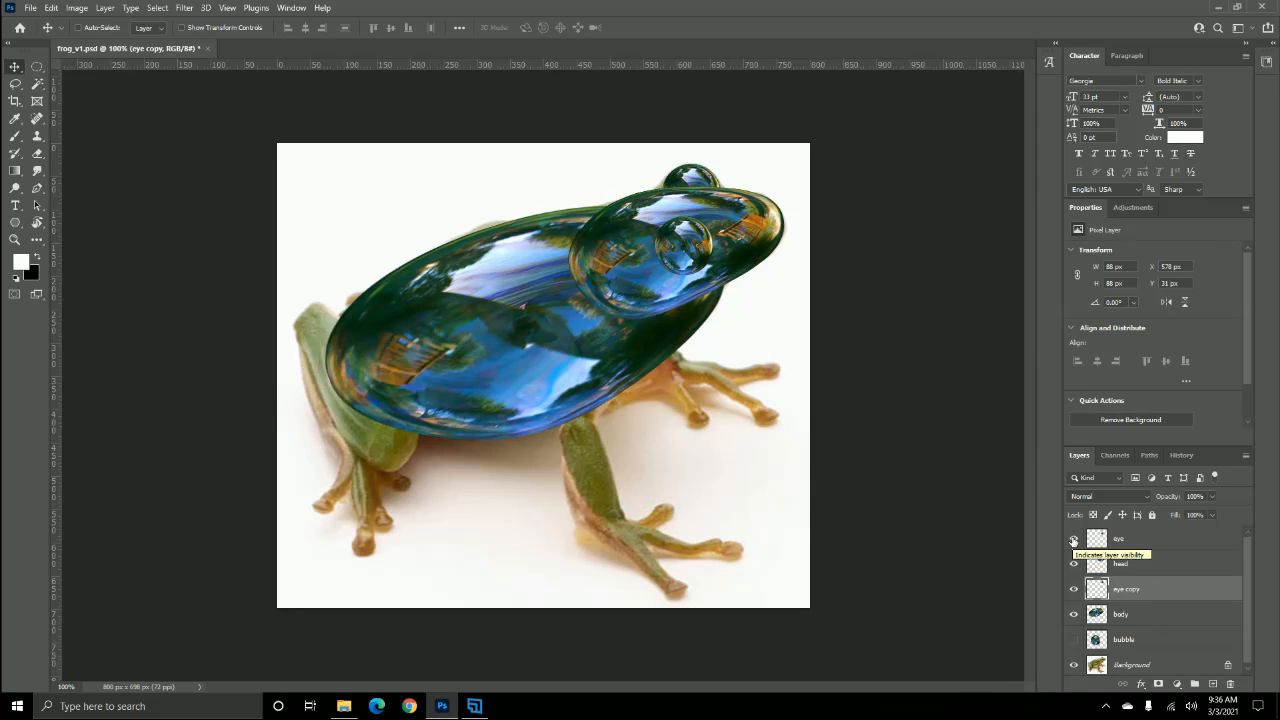
- Hide the "eye", "head", "eye copy" and "body" layers and duplicate the "bubble" layer
left_click_drag(1074, 540, 1074, 602)
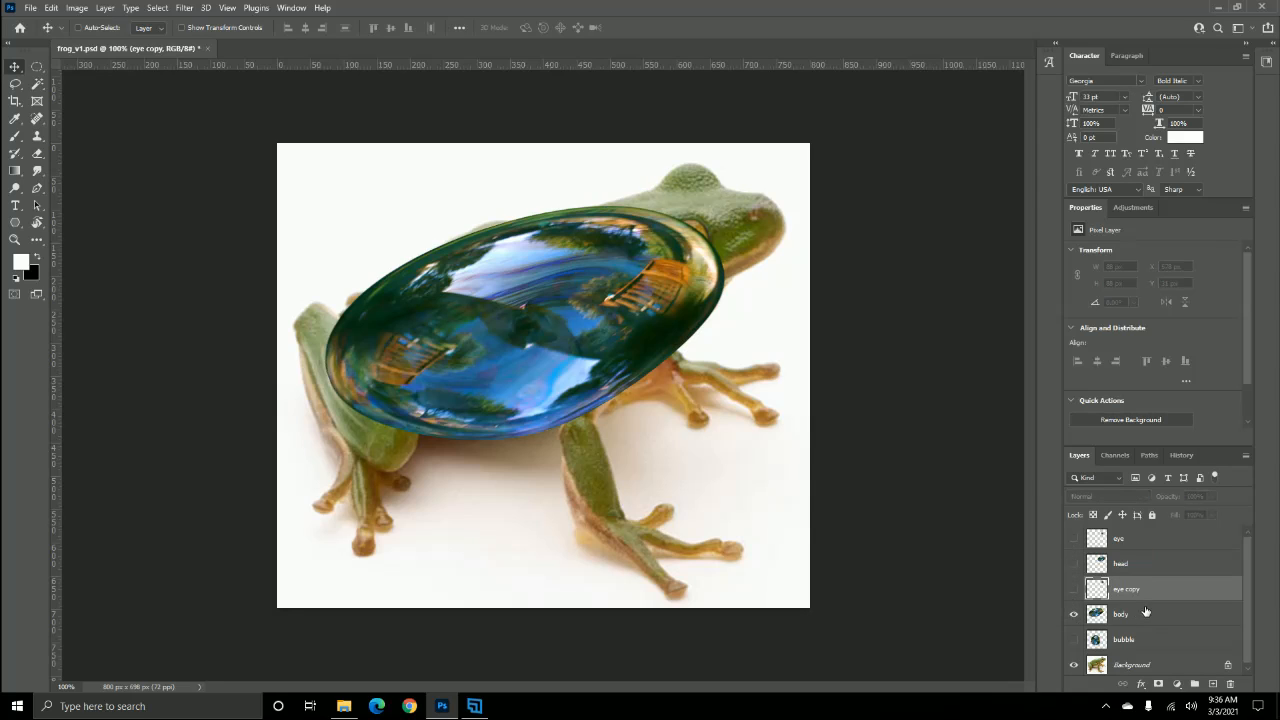
left_click(1074, 614)
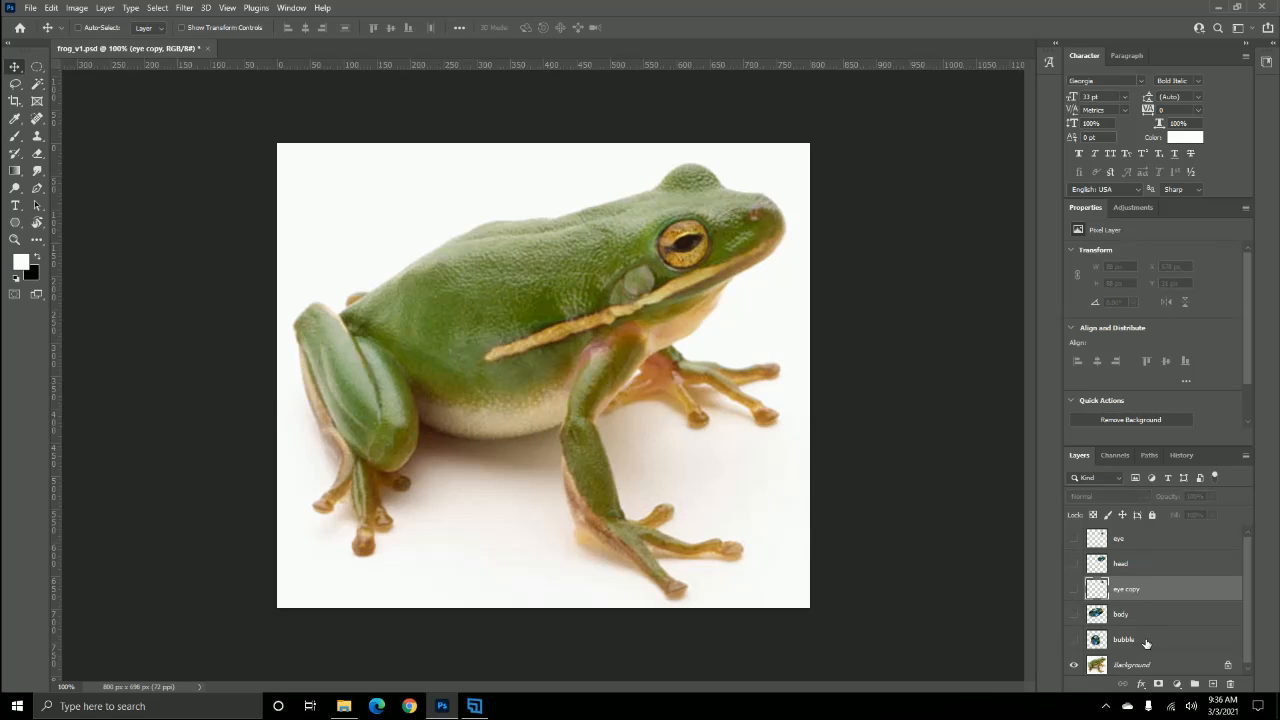
left_click(1148, 640)
key("ctrl+j")
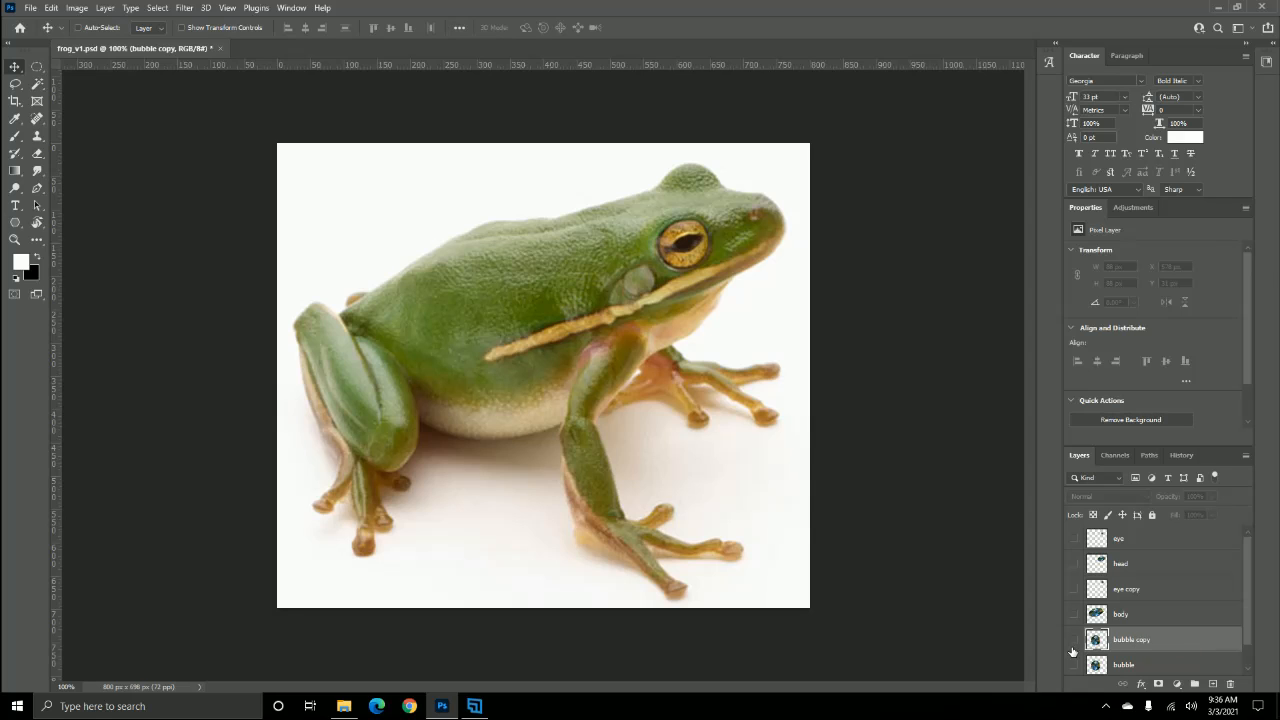
- Show the bubble copy, move it above the "body" layer and rename it "front leg"
left_click(1074, 640)
left_click_drag(1180, 640, 1158, 607)
double_click(1132, 614)
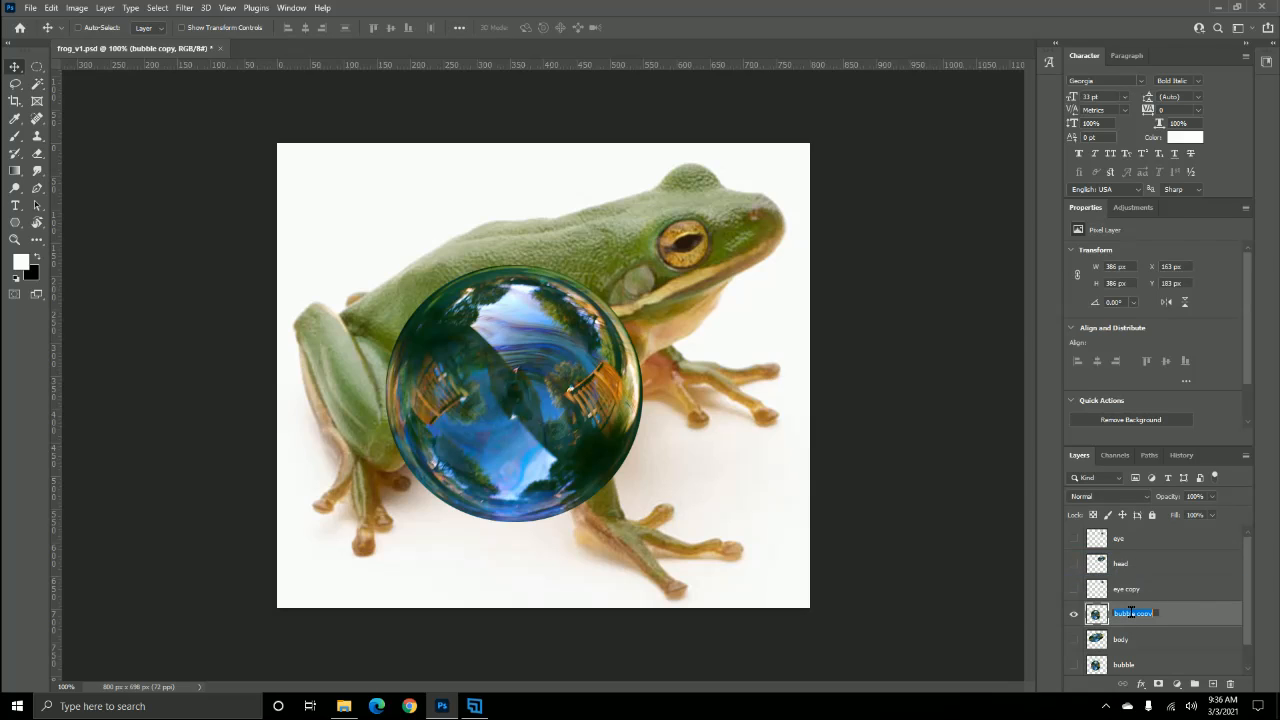
type("front leg")
key("Return")
- Lower the "front leg" layer's opacity to 40% and squeeze the bubble to about 26% width over the frog's near front leg
left_click(1191, 496)
type("40")
key("Return")
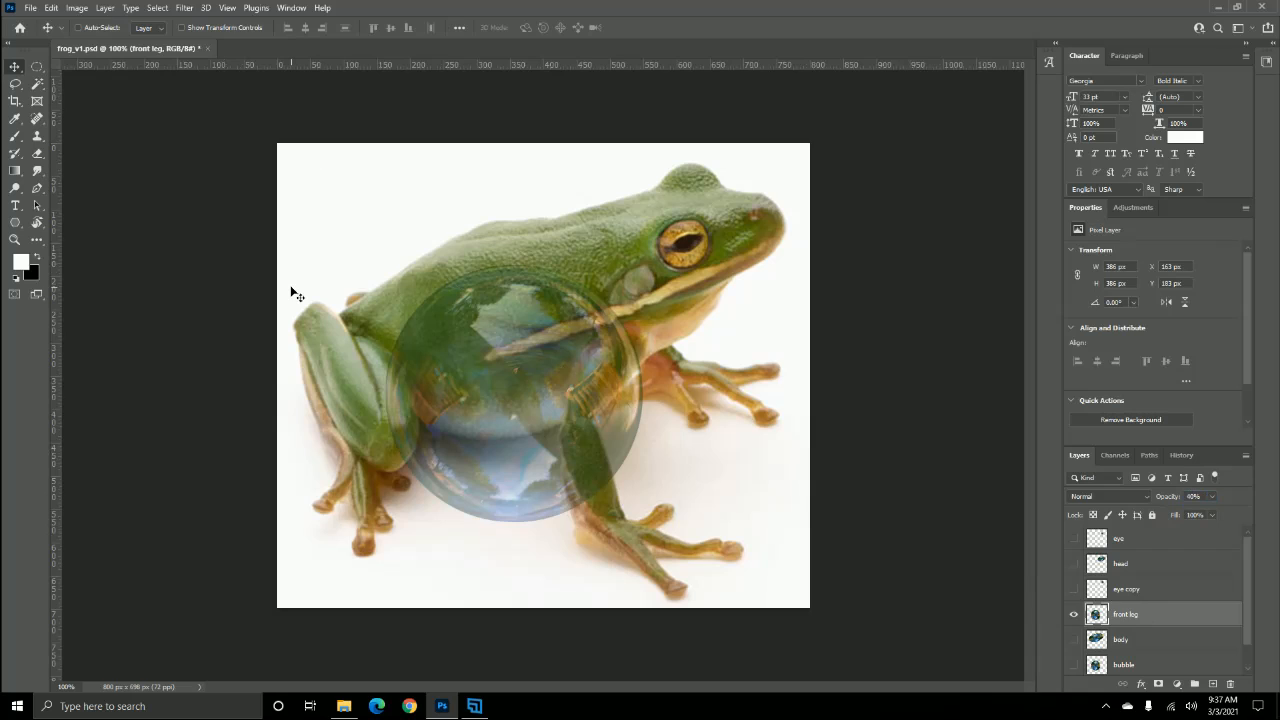
key("ctrl+t")
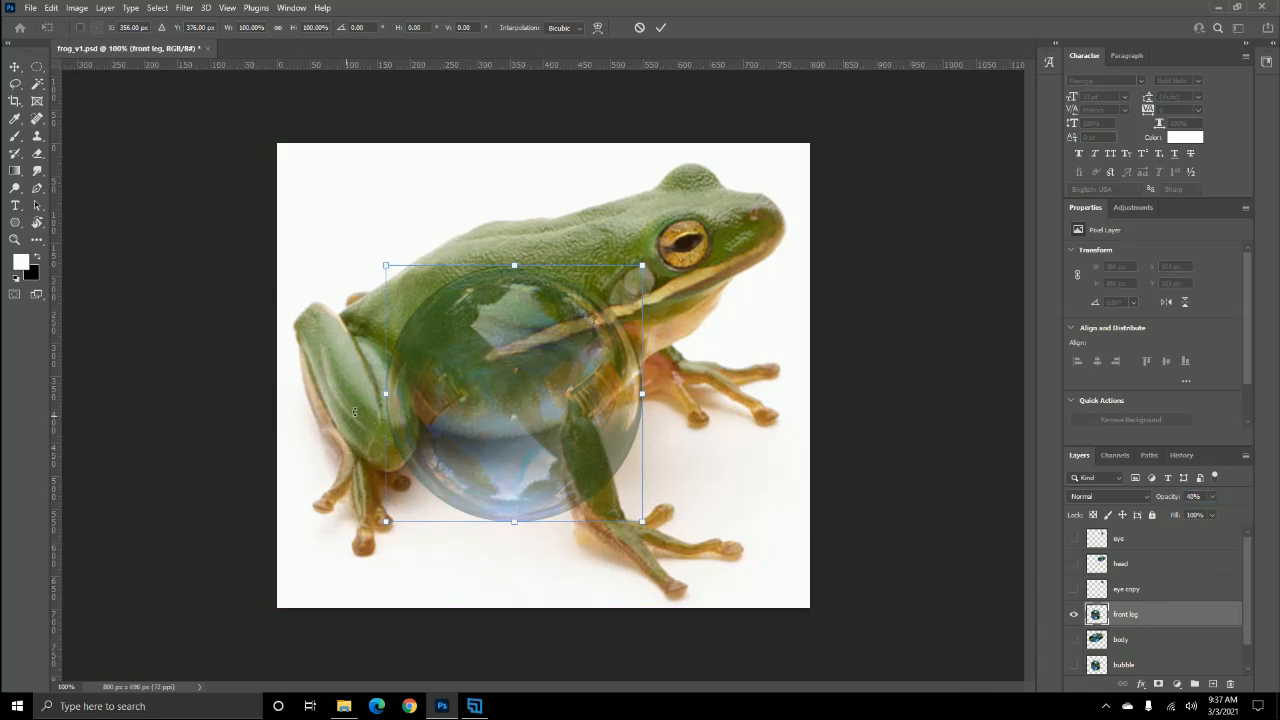
left_click_drag(384, 396, 558, 394)
left_click_drag(625, 331, 622, 380)
left_click_drag(635, 448, 615, 448)
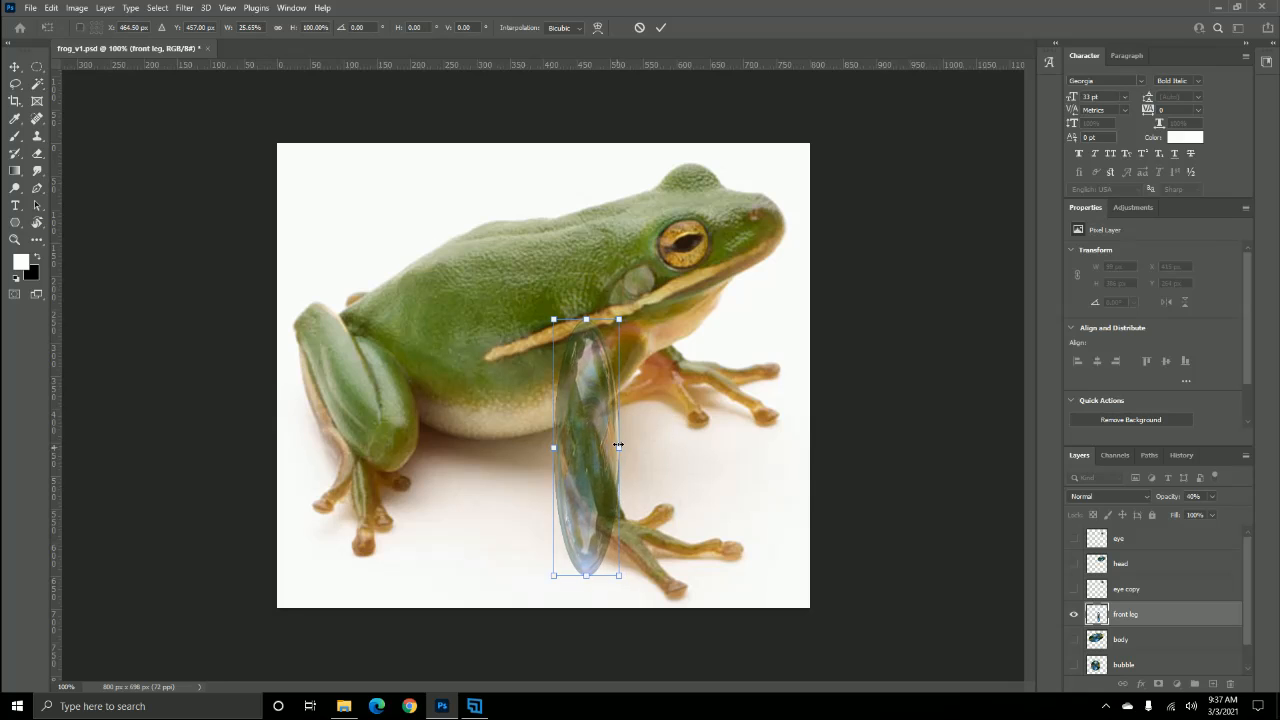
- Warp the "front leg" bubble's corners and side curves so it bends along the frog's near front leg
left_click(45, 9)
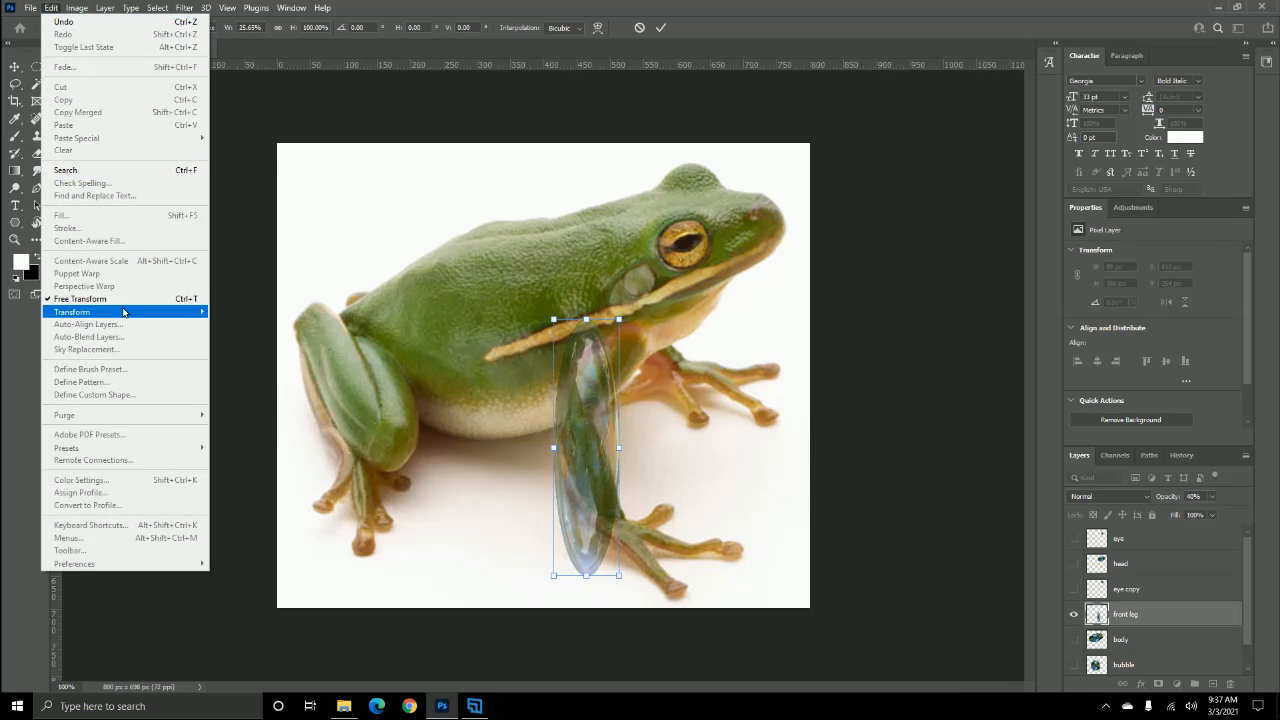
mouse_move(126, 312)
left_click(255, 401)
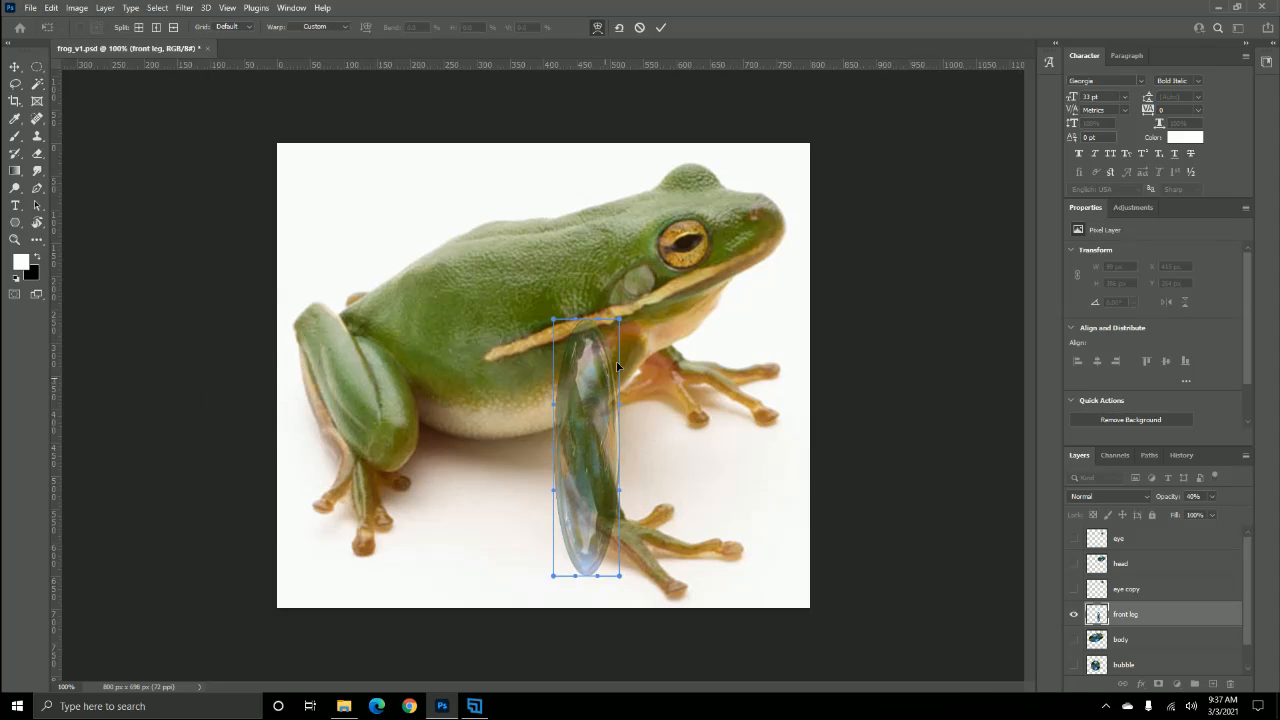
left_click_drag(619, 320, 682, 318)
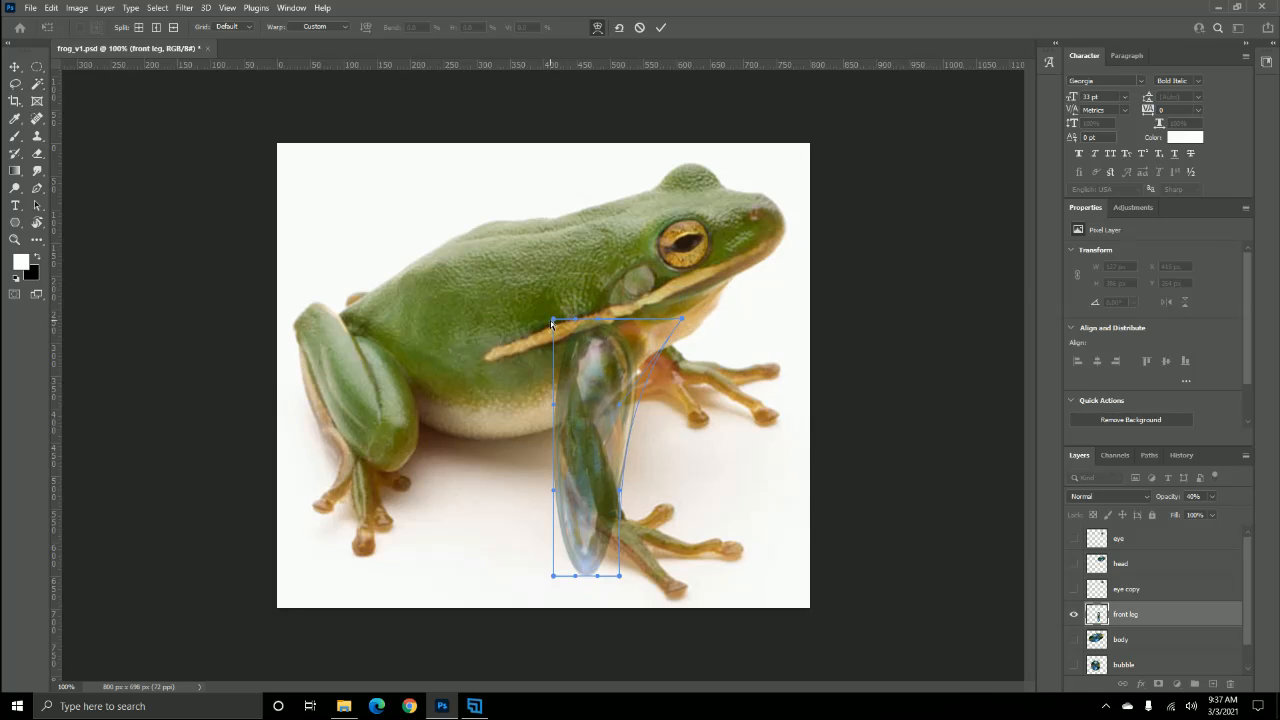
left_click_drag(555, 316, 657, 318)
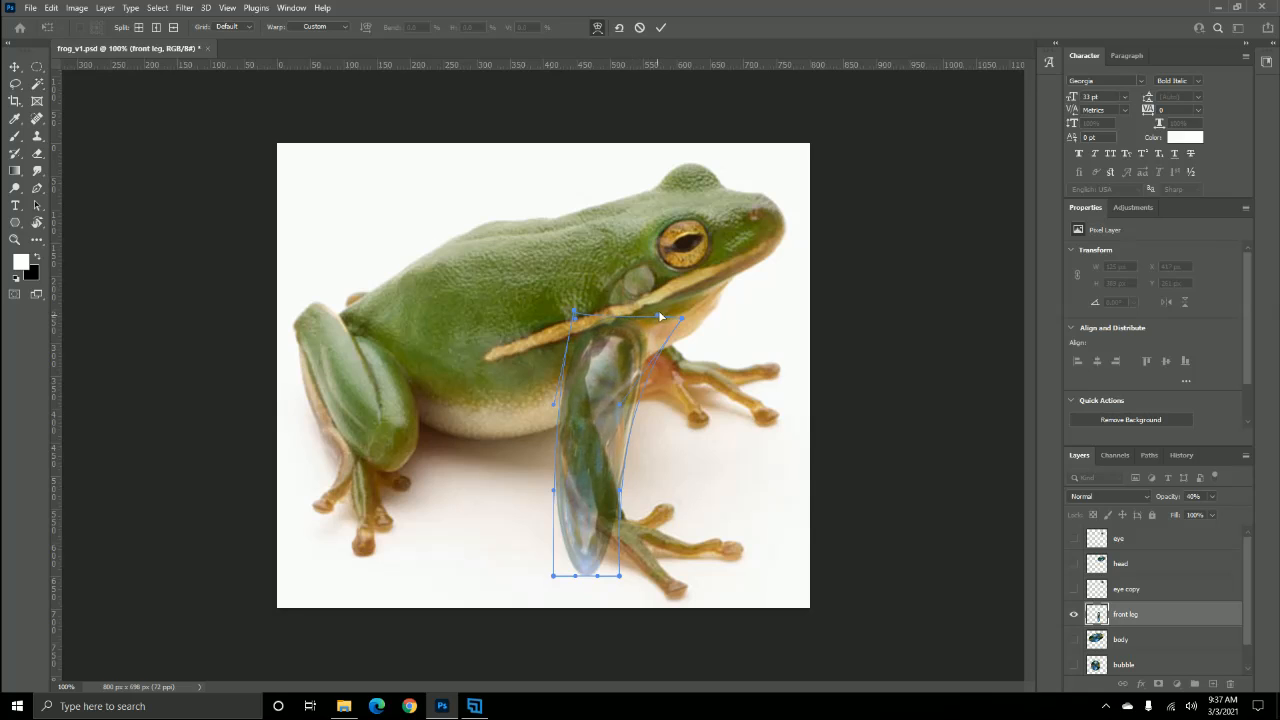
left_click_drag(574, 315, 605, 320)
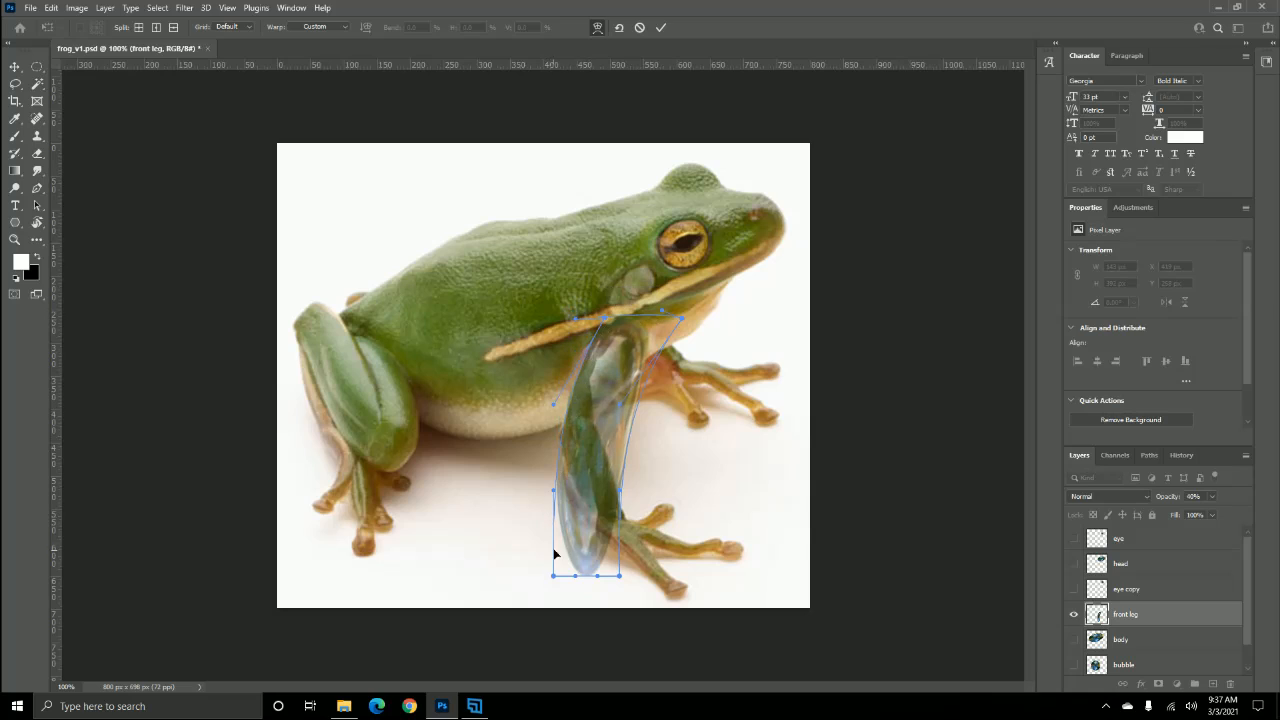
left_click_drag(619, 577, 650, 522)
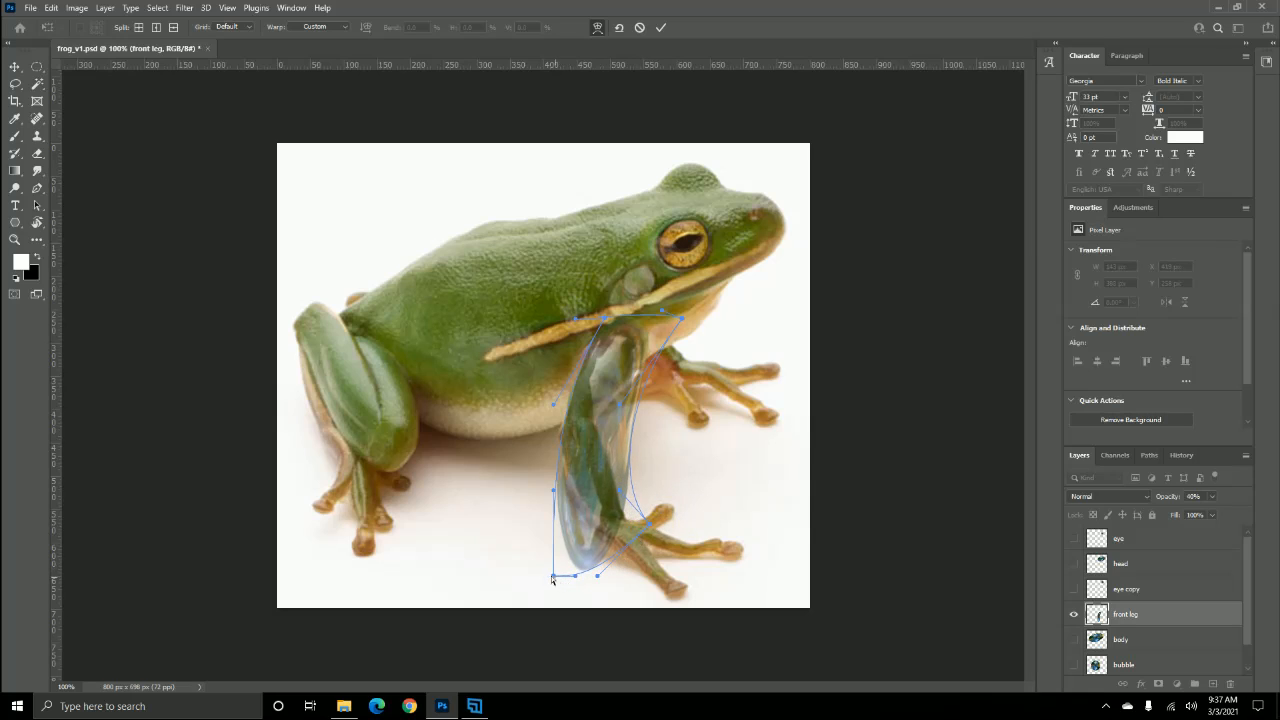
left_click_drag(555, 580, 575, 551)
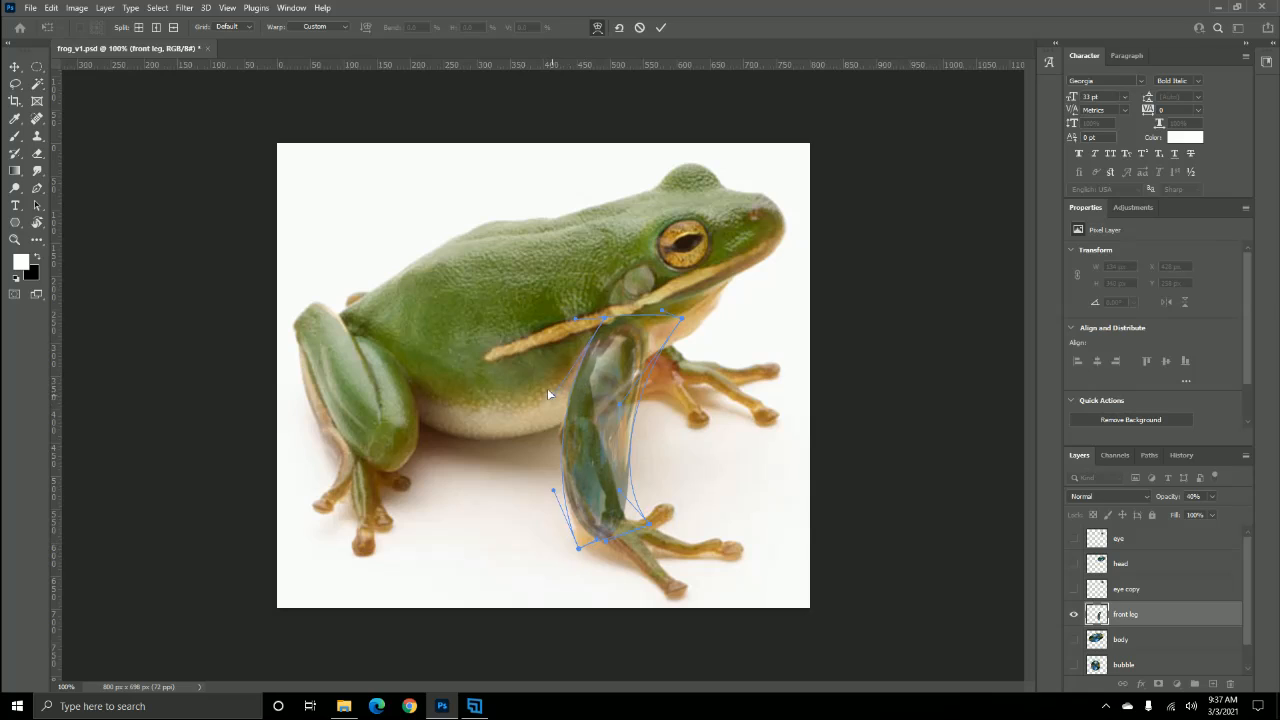
left_click_drag(547, 388, 578, 404)
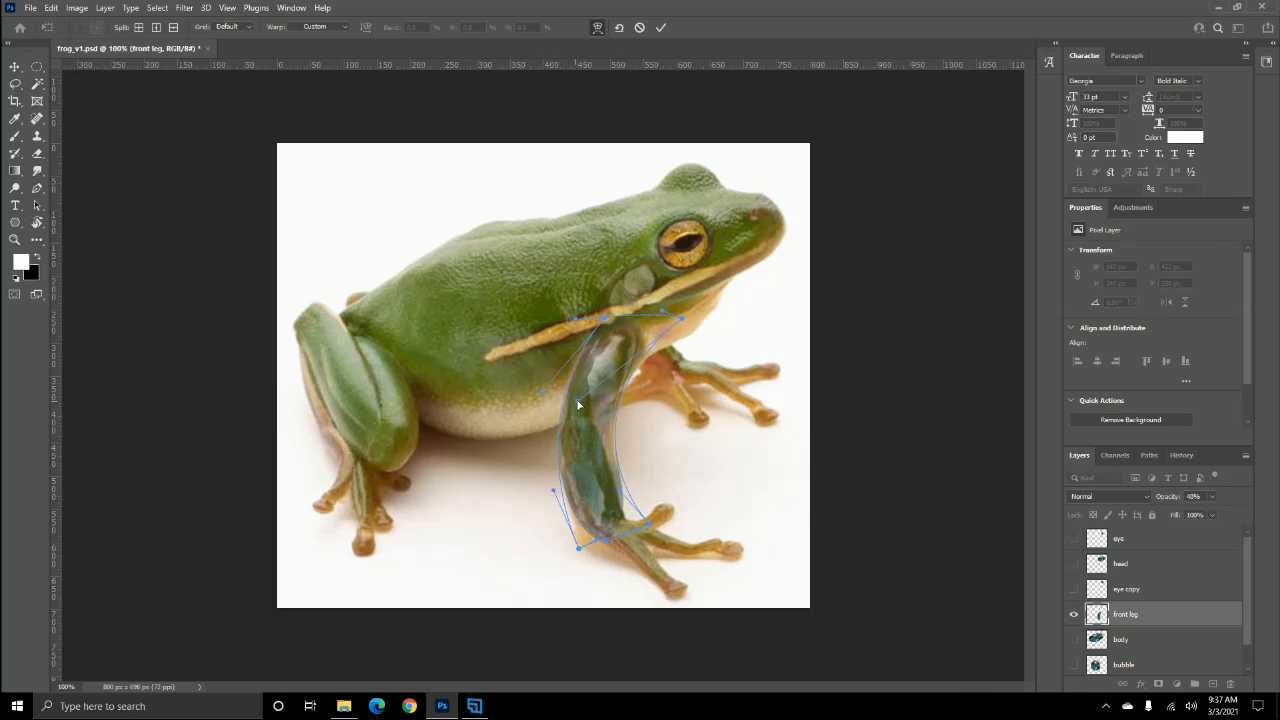
left_click_drag(618, 490, 601, 484)
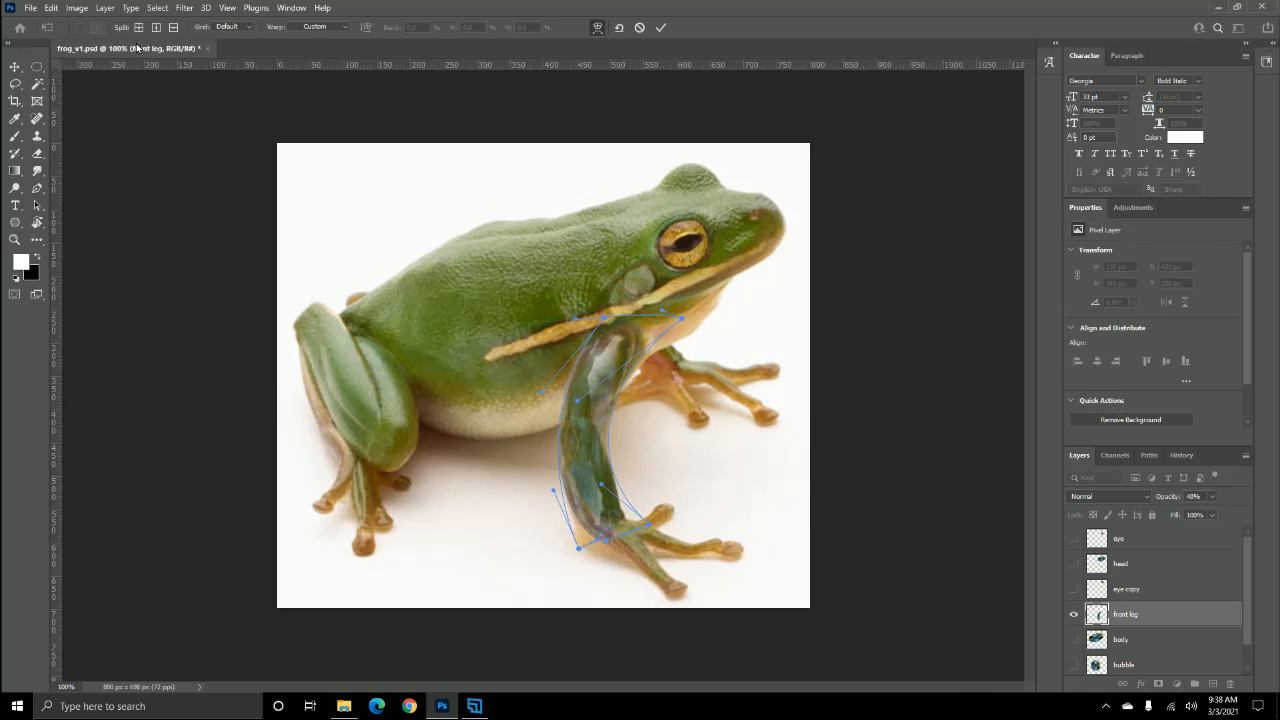
- Switch the warp to a 3 x 3 grid, refine the knee and shoulder contours of the "front leg" bubble, and apply the warp
left_click(250, 28)
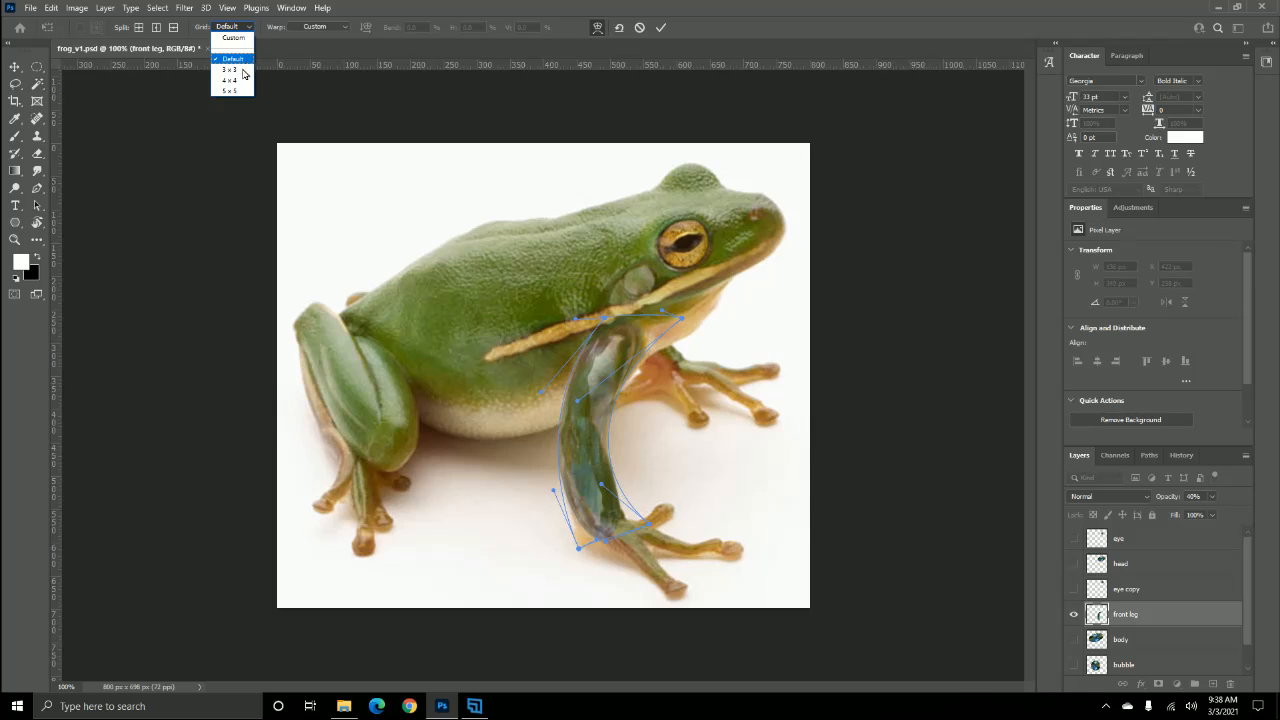
left_click(242, 74)
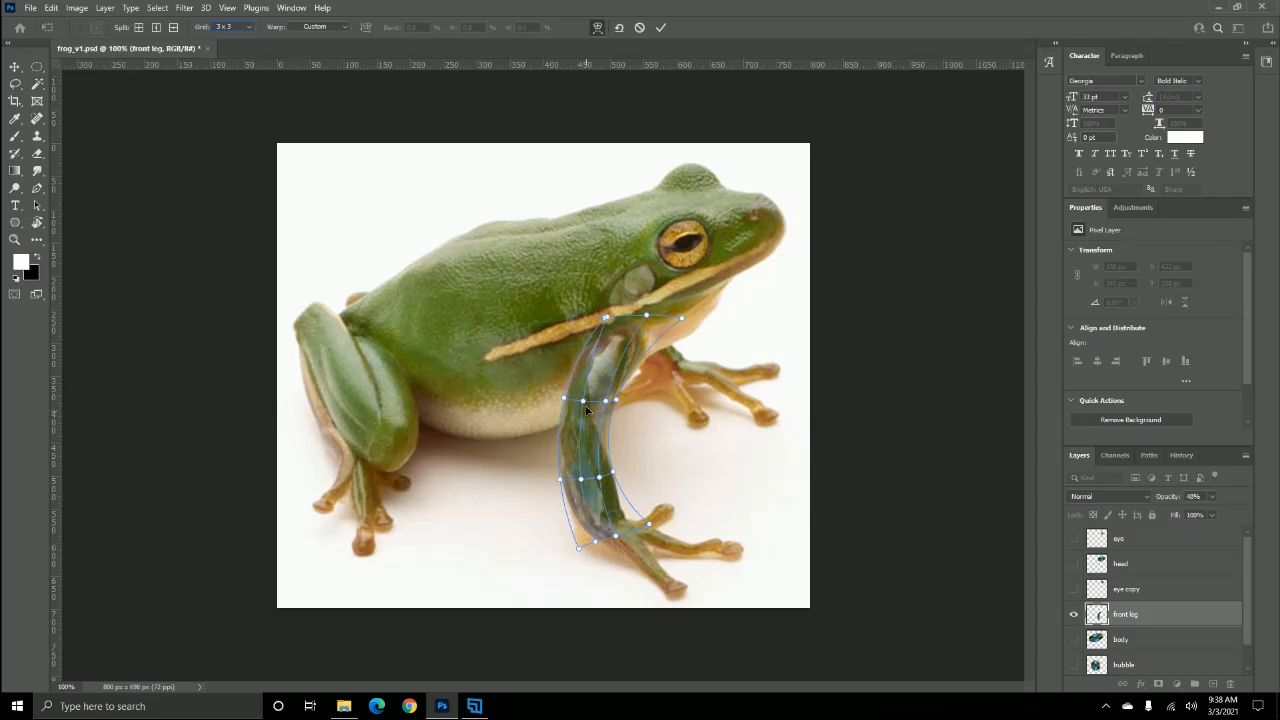
left_click_drag(583, 401, 596, 404)
left_click_drag(611, 473, 614, 476)
left_click_drag(616, 401, 604, 409)
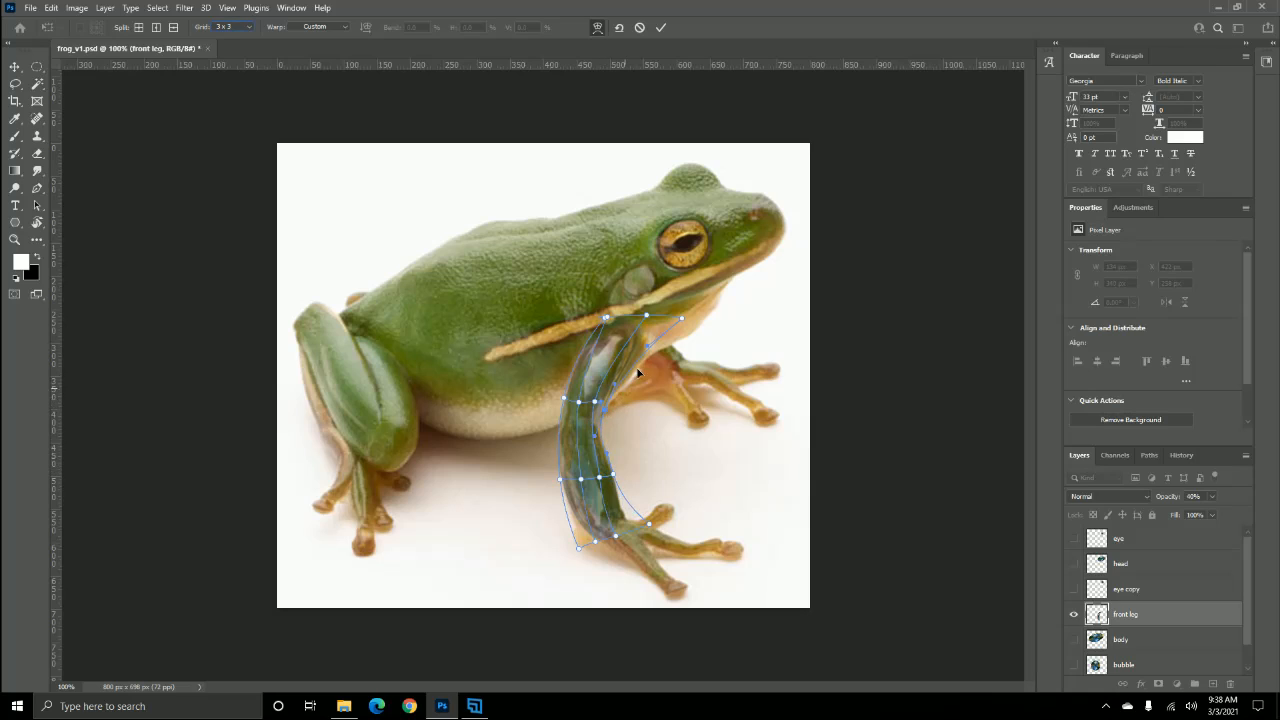
left_click_drag(646, 349, 680, 353)
left_click_drag(561, 403, 574, 379)
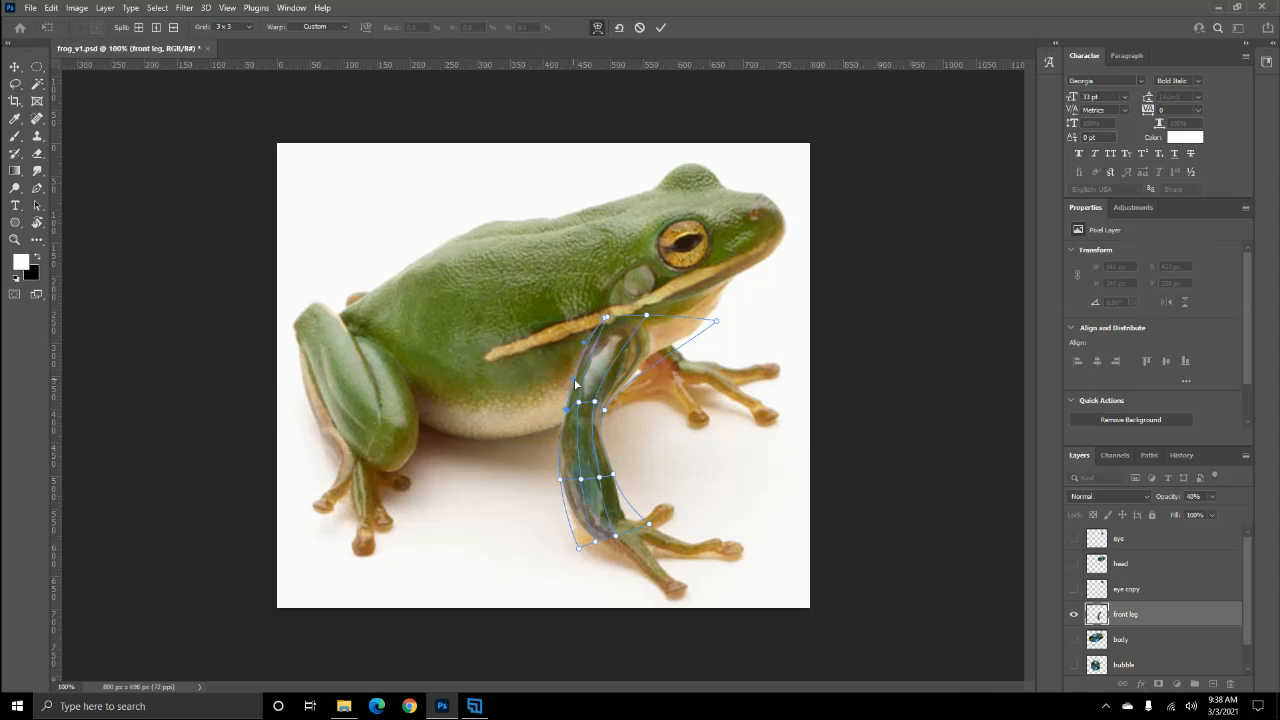
left_click(661, 27)
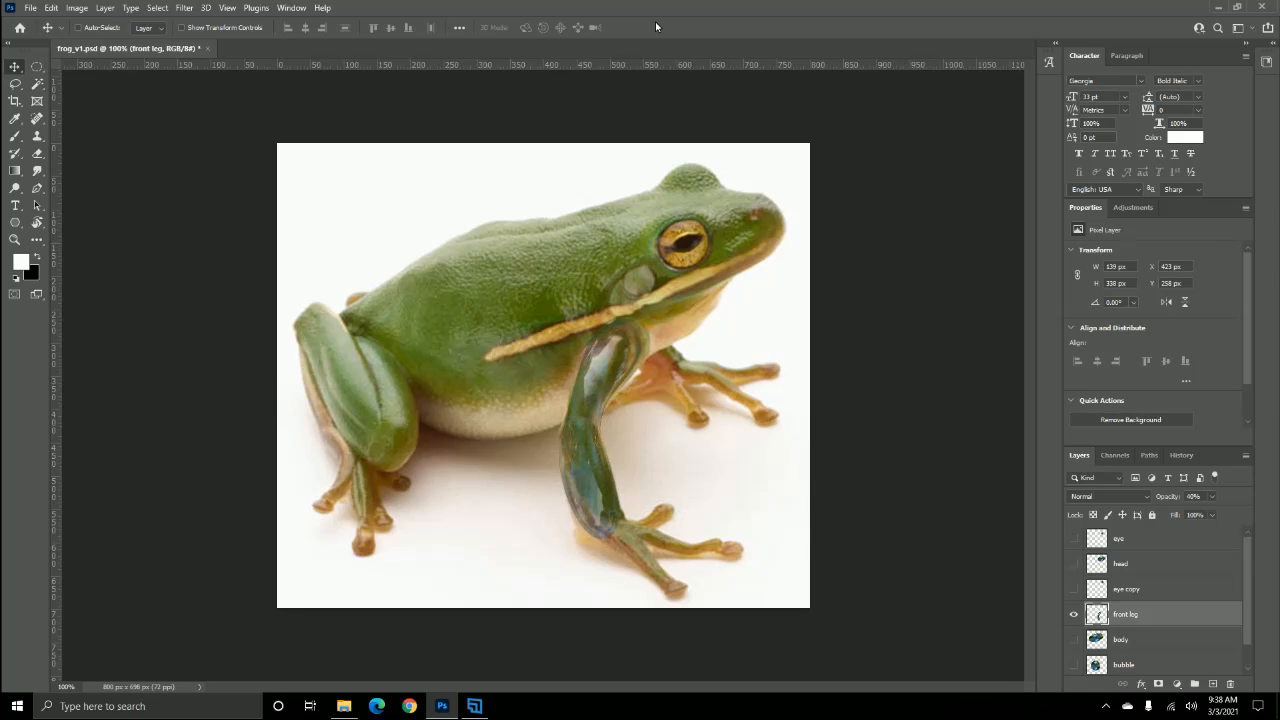
- Restore the "front leg" layer's opacity to 100%
left_click(1213, 497)
left_click_drag(1207, 515, 1258, 518)
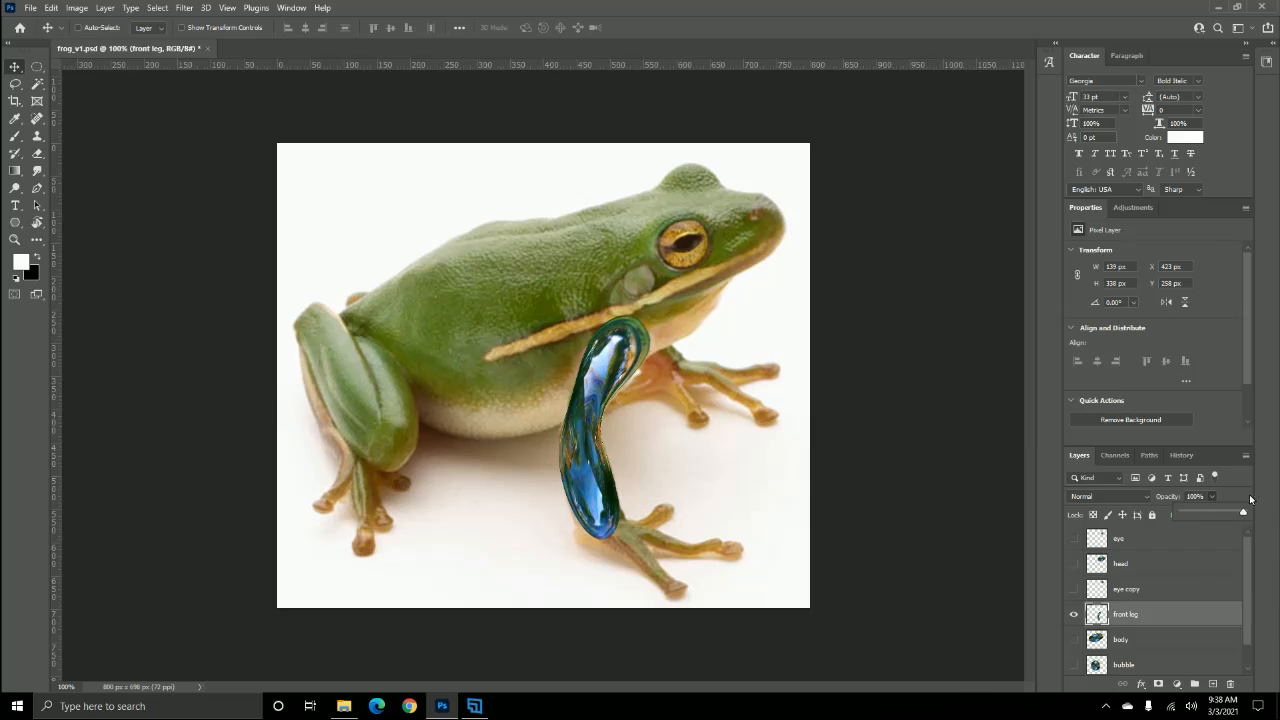
left_click(1245, 495)
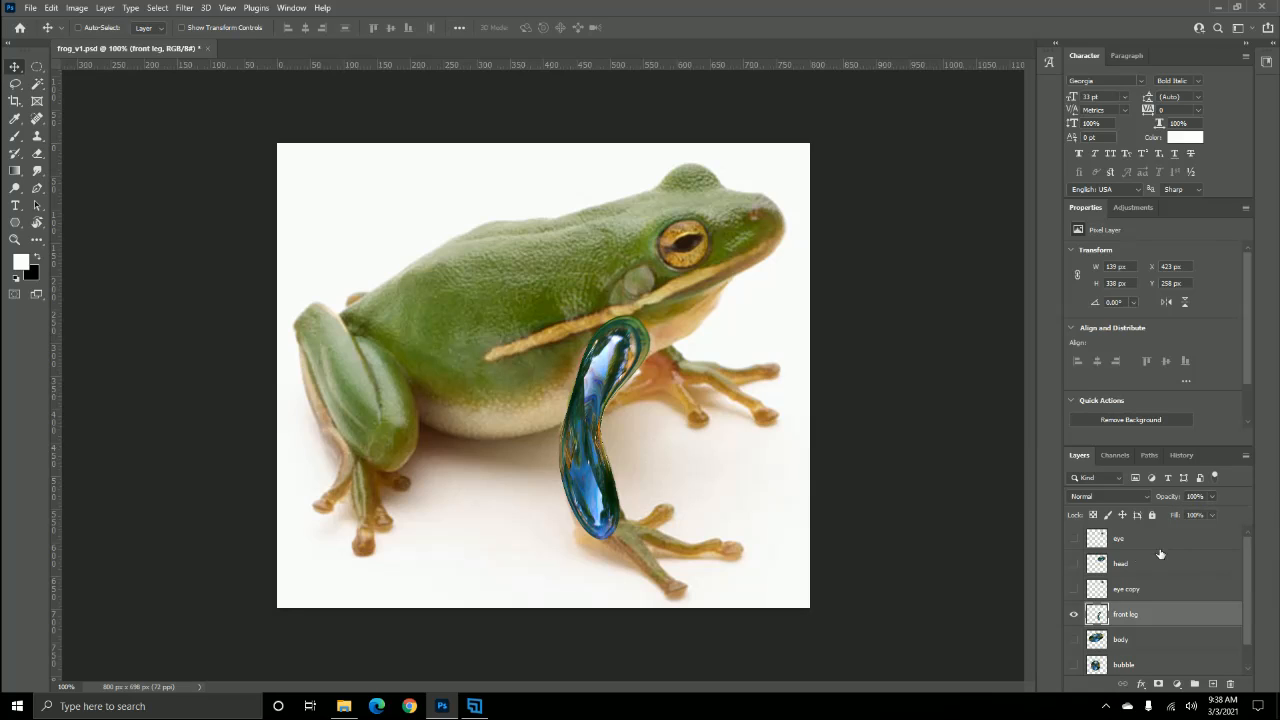
- Show the "eye", "head", "eye copy" and "body" layers and move "front leg" directly above "head"
left_click(1074, 538)
left_click(1074, 563)
left_click(1074, 590)
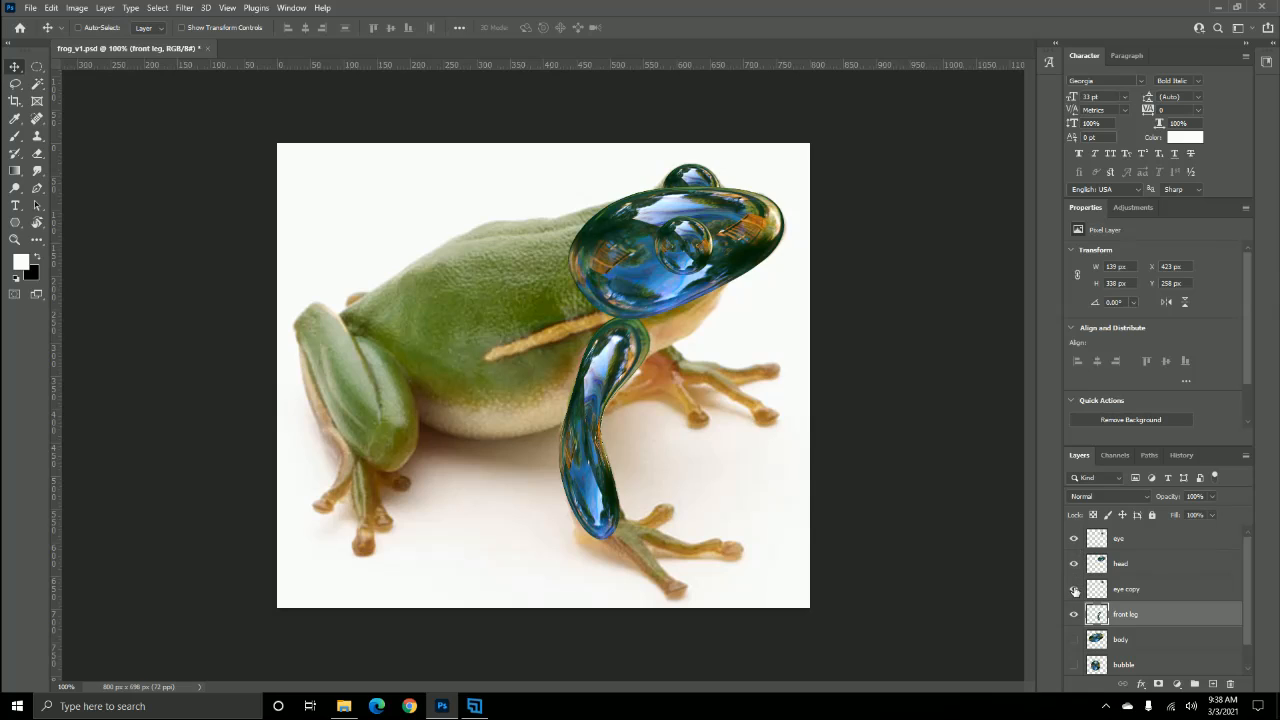
left_click(1074, 640)
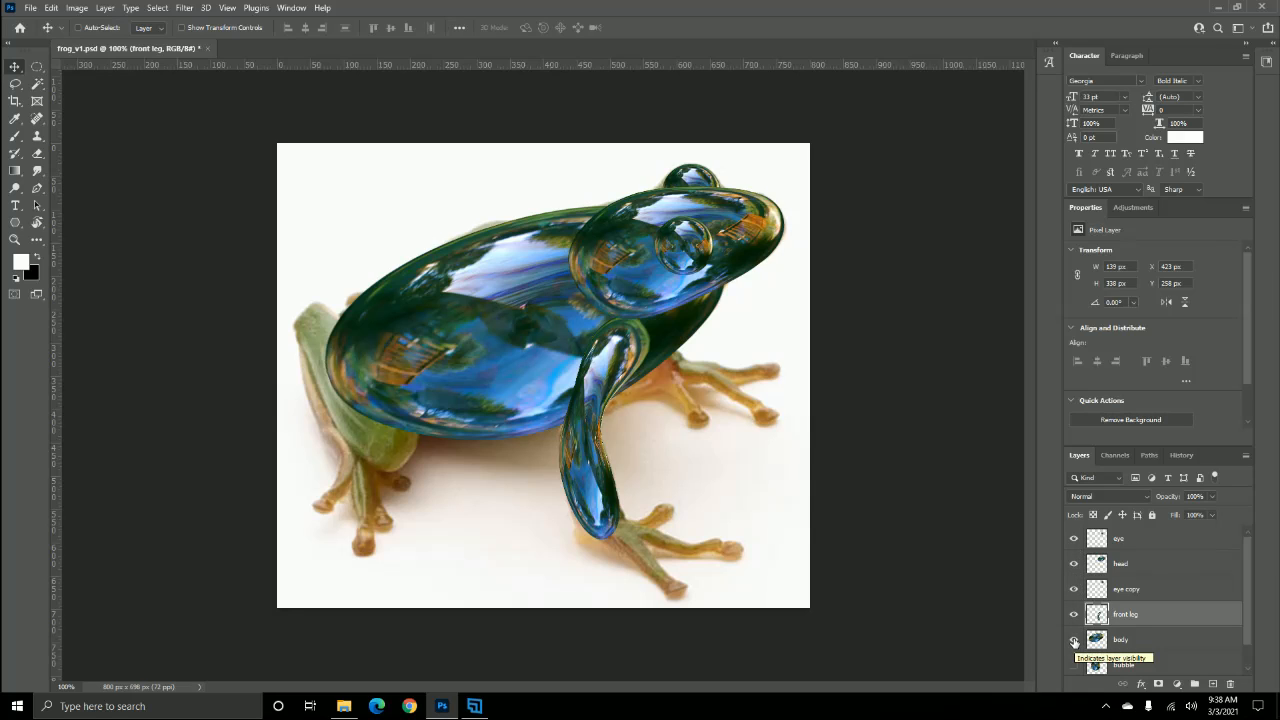
left_click_drag(1175, 614, 1182, 562)
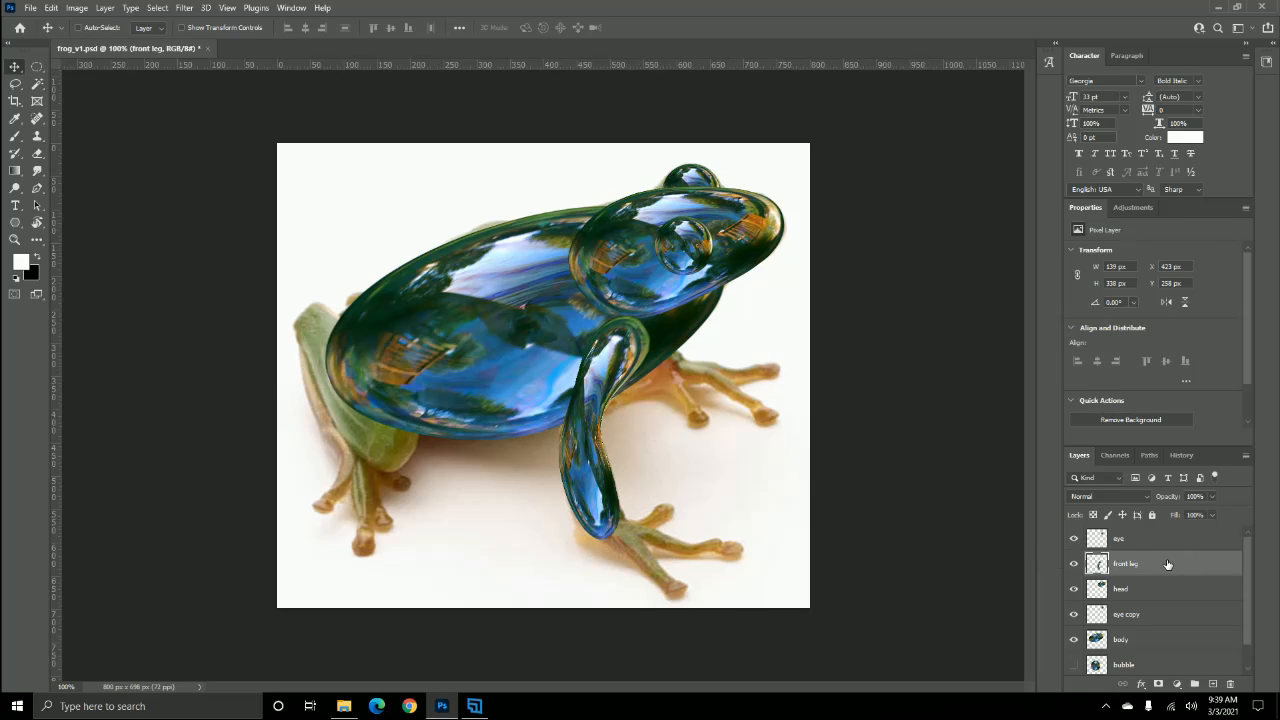
- Duplicate the "bubble" layer as a visible copy, hide the original, and move the copy directly above "front leg"
left_click(1090, 664)
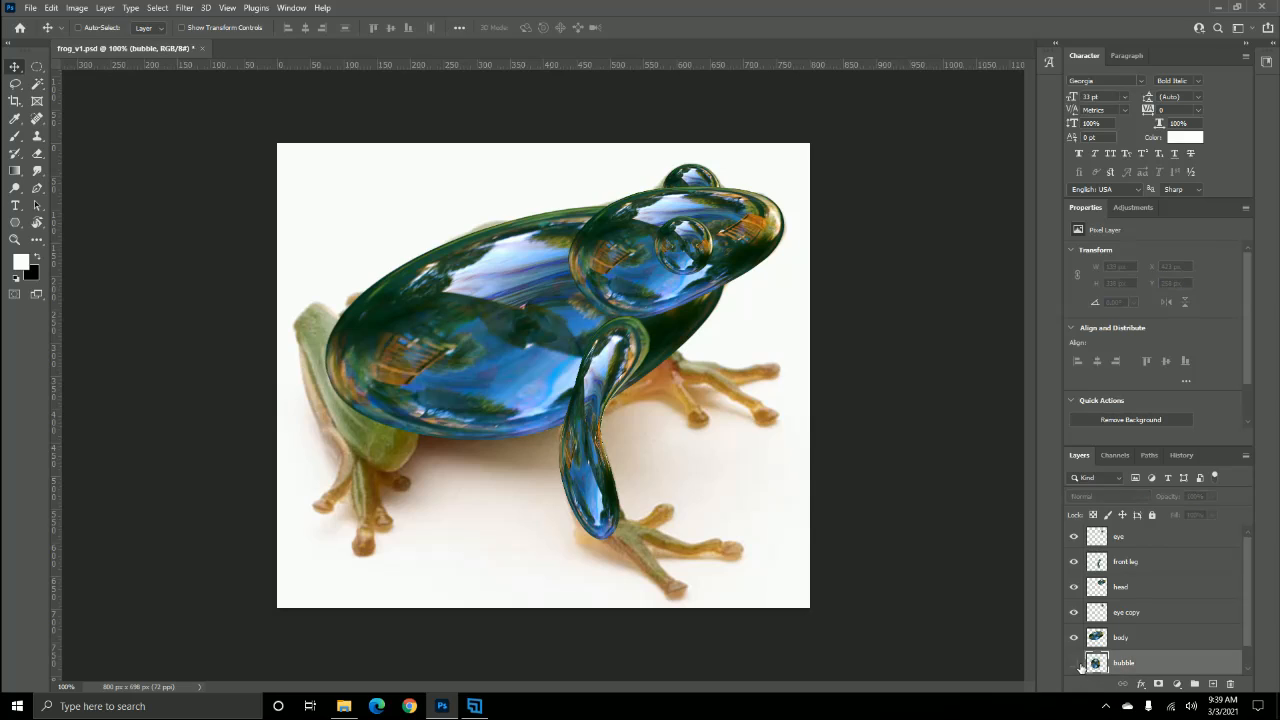
left_click(1074, 664)
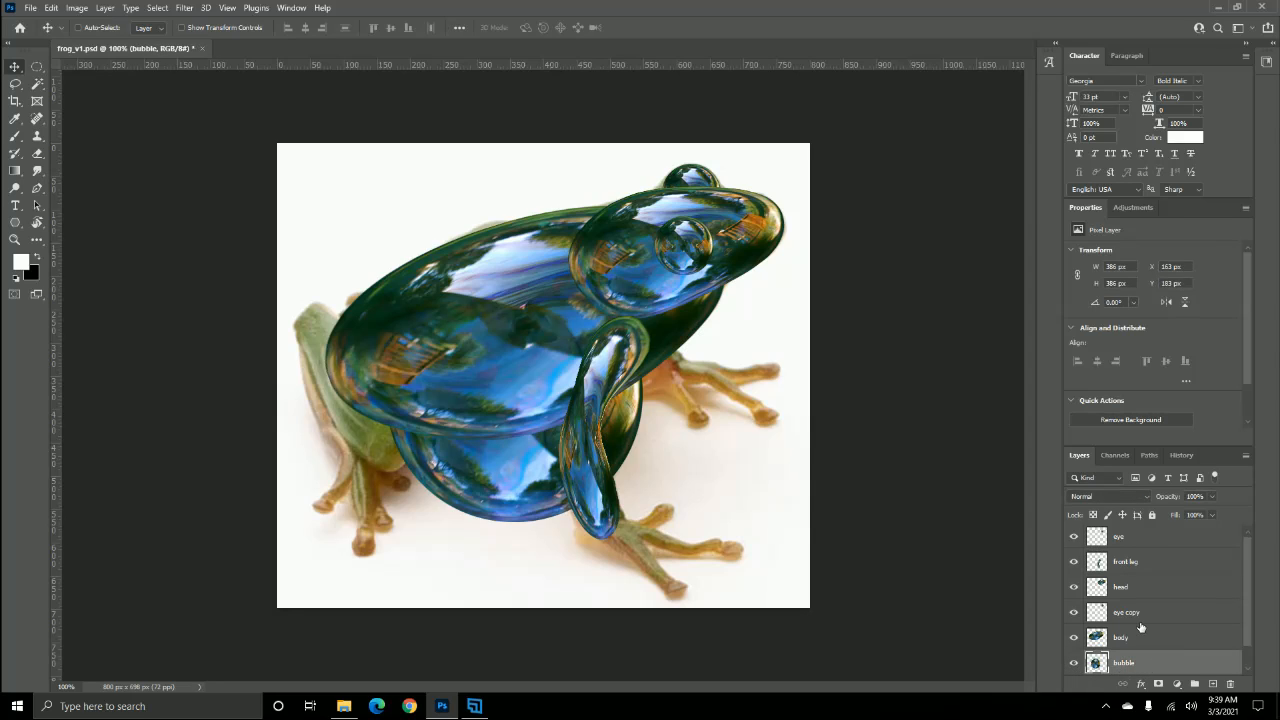
key("ctrl+j")
scroll(1073, 660, "down", 1)
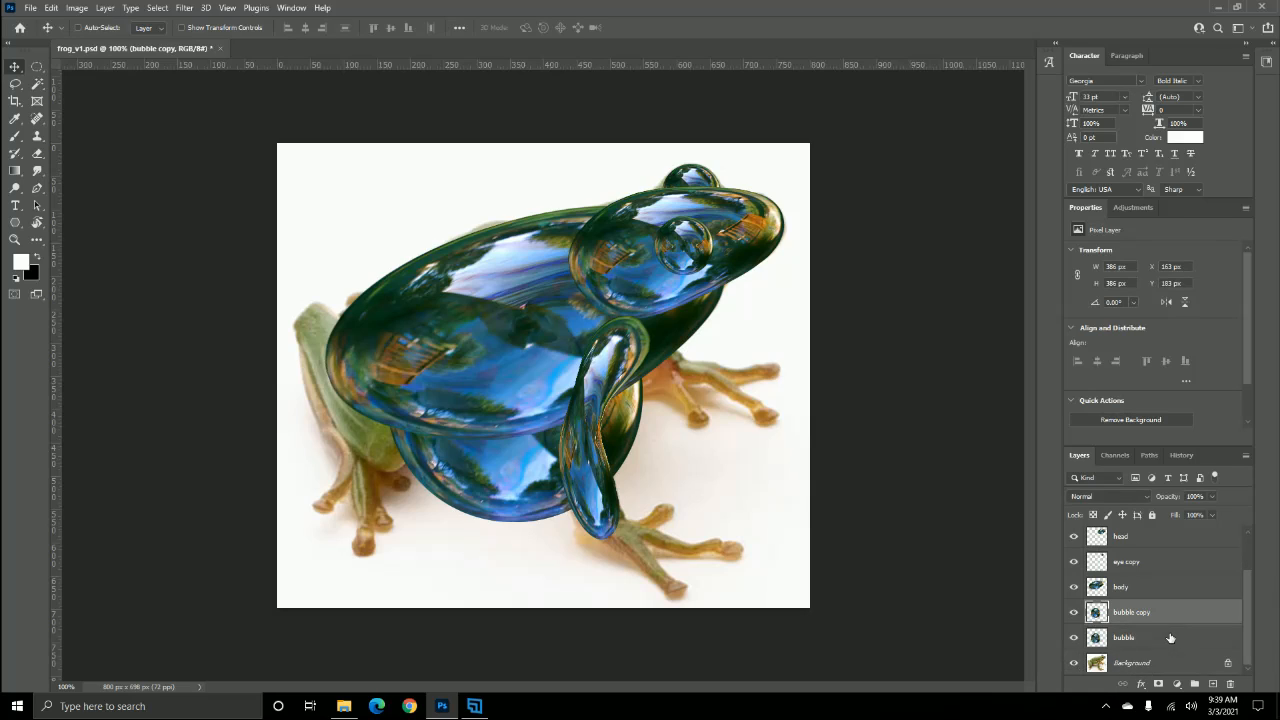
left_click(1073, 638)
left_click_drag(1168, 612, 1180, 545)
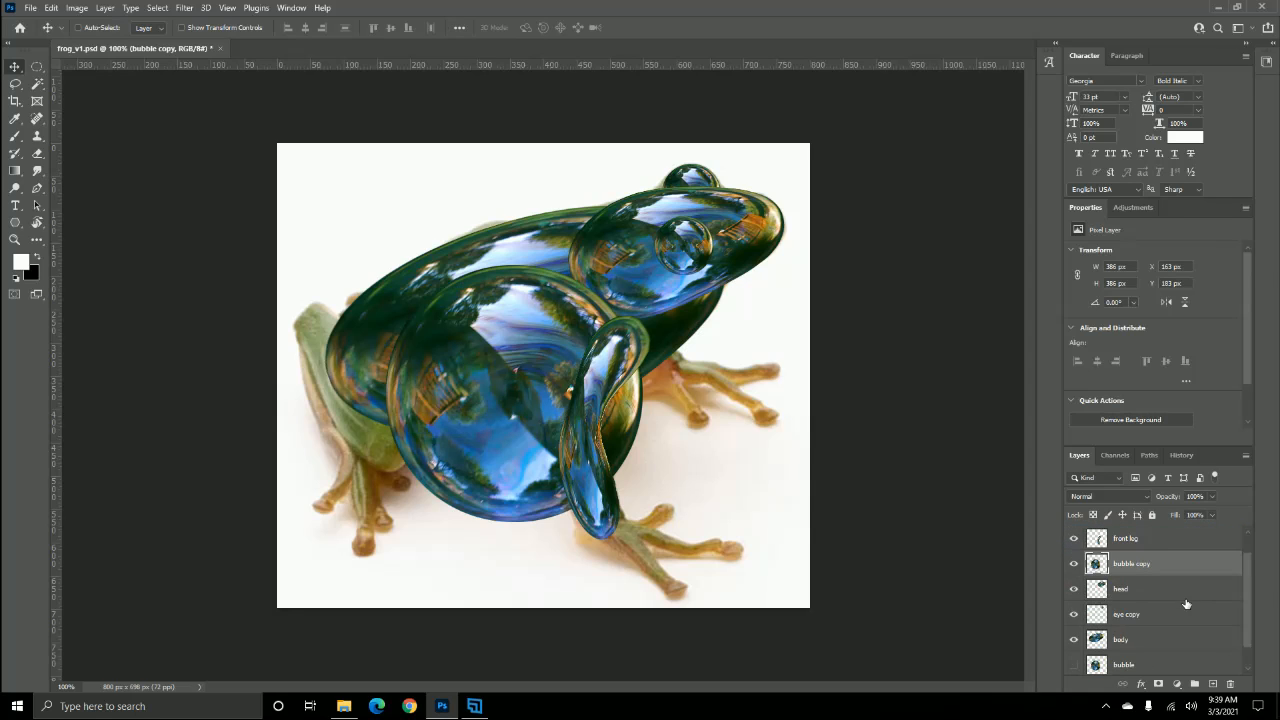
left_click_drag(1176, 590, 1172, 556)
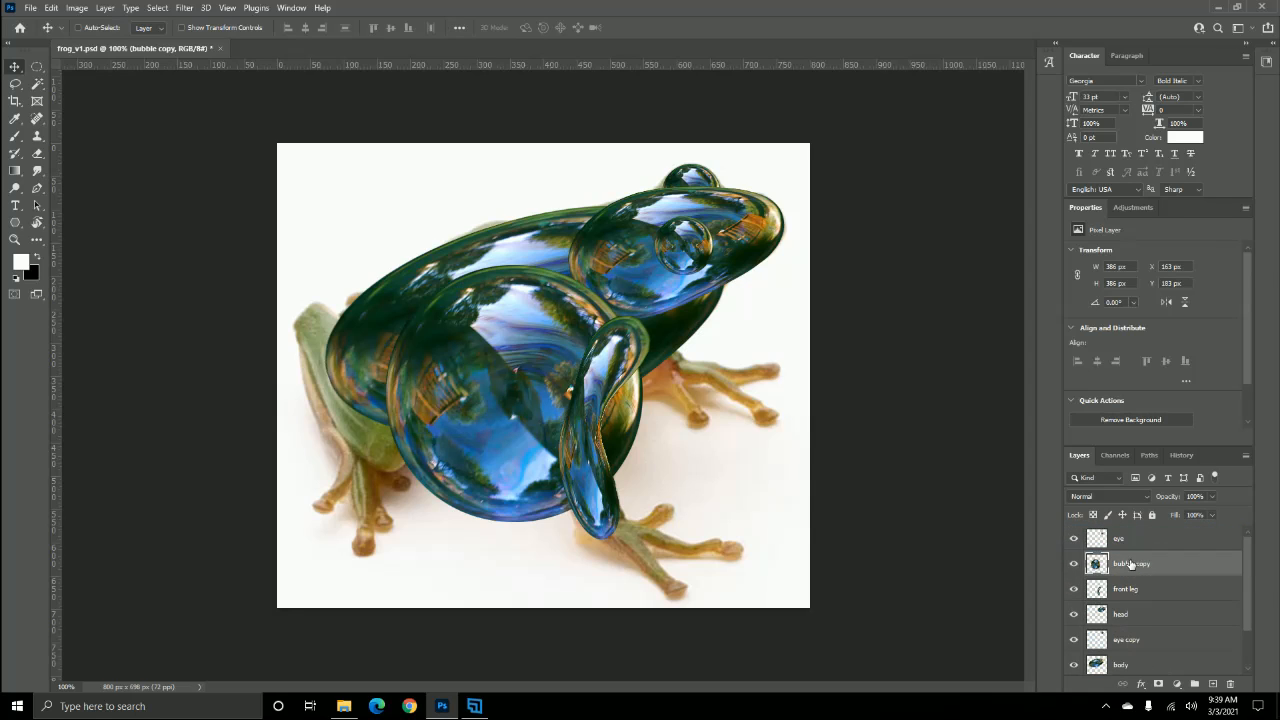
- Hide the "eye", "front leg", "head", "eye copy" and "body" layers so only the bubble copy covers the frog photo
left_click(1074, 538)
left_click(1074, 588)
left_click(1074, 613)
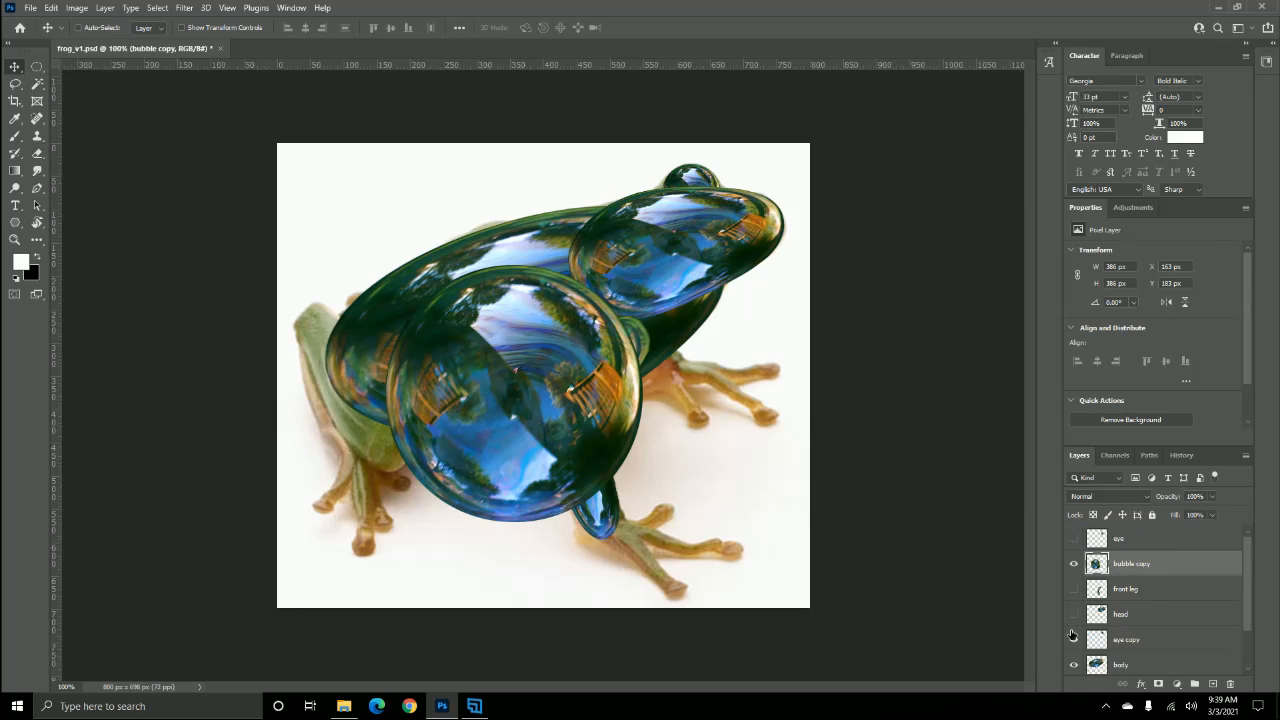
left_click(1073, 638)
left_click(1074, 664)
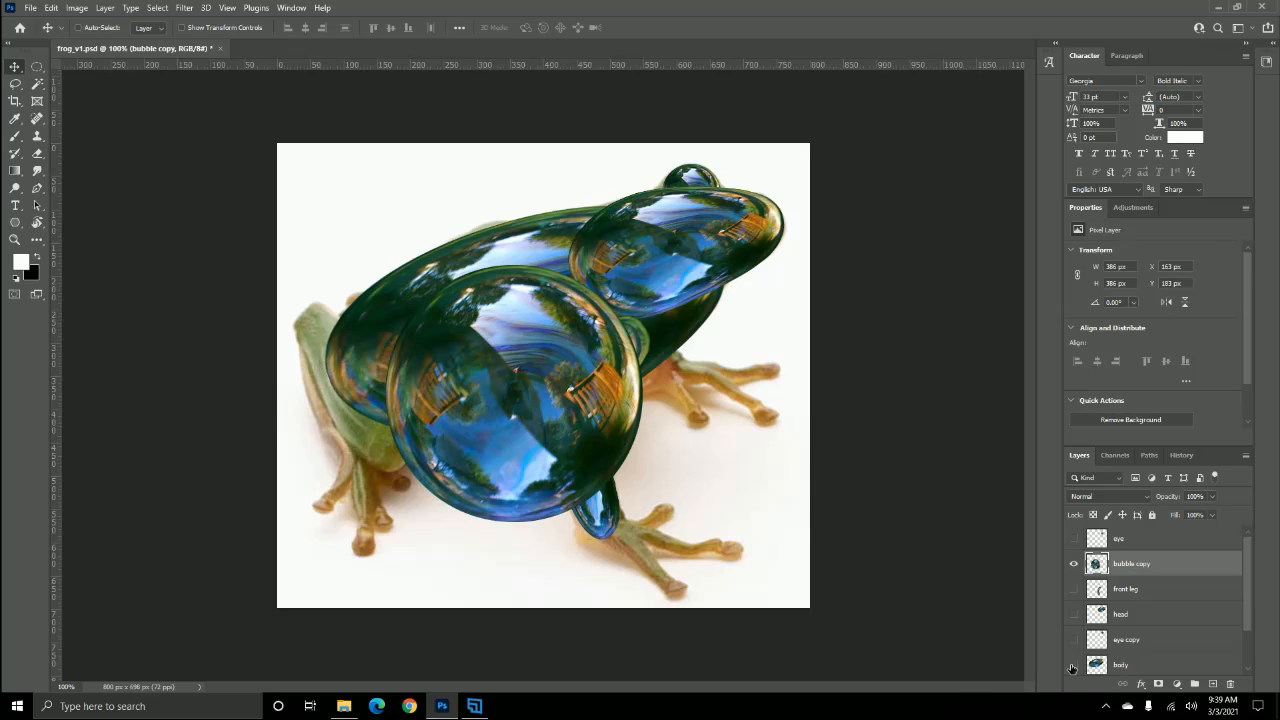
- Rename the bubble copy as "finger1" and set its opacity to 40%
double_click(1130, 564)
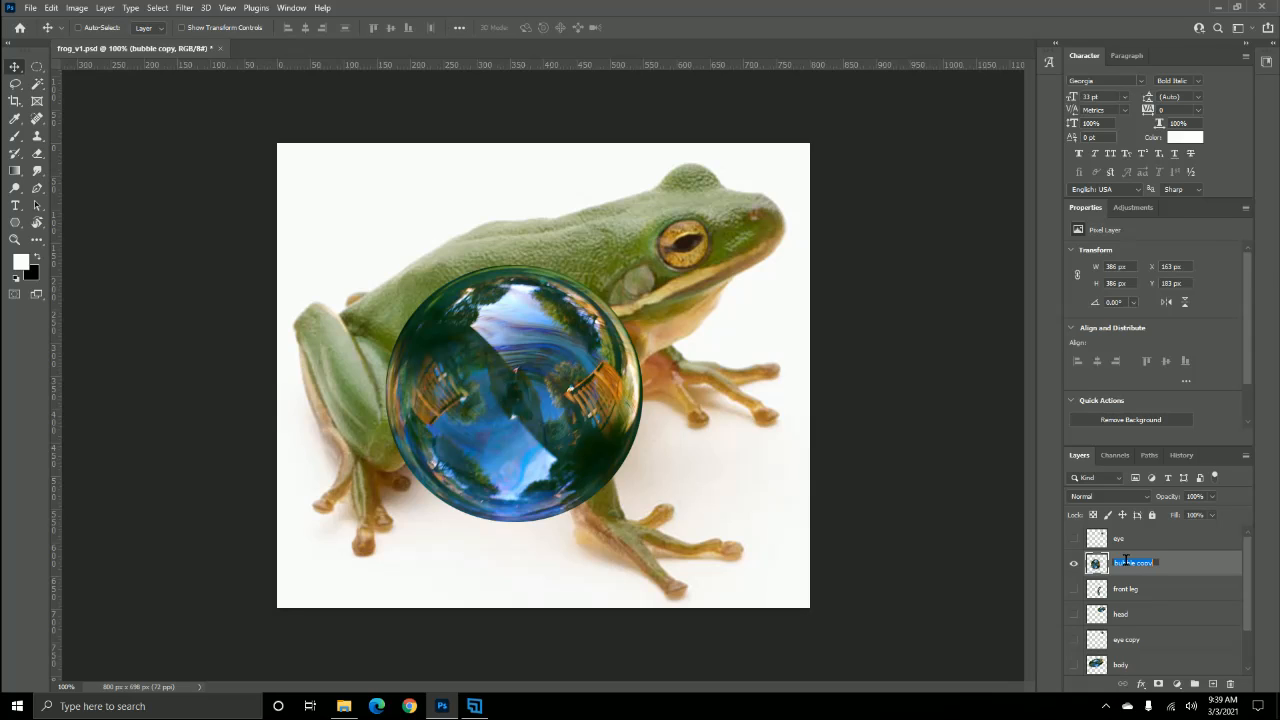
type("finger1")
key("Return")
left_click(1192, 495)
type("40")
key("Return")
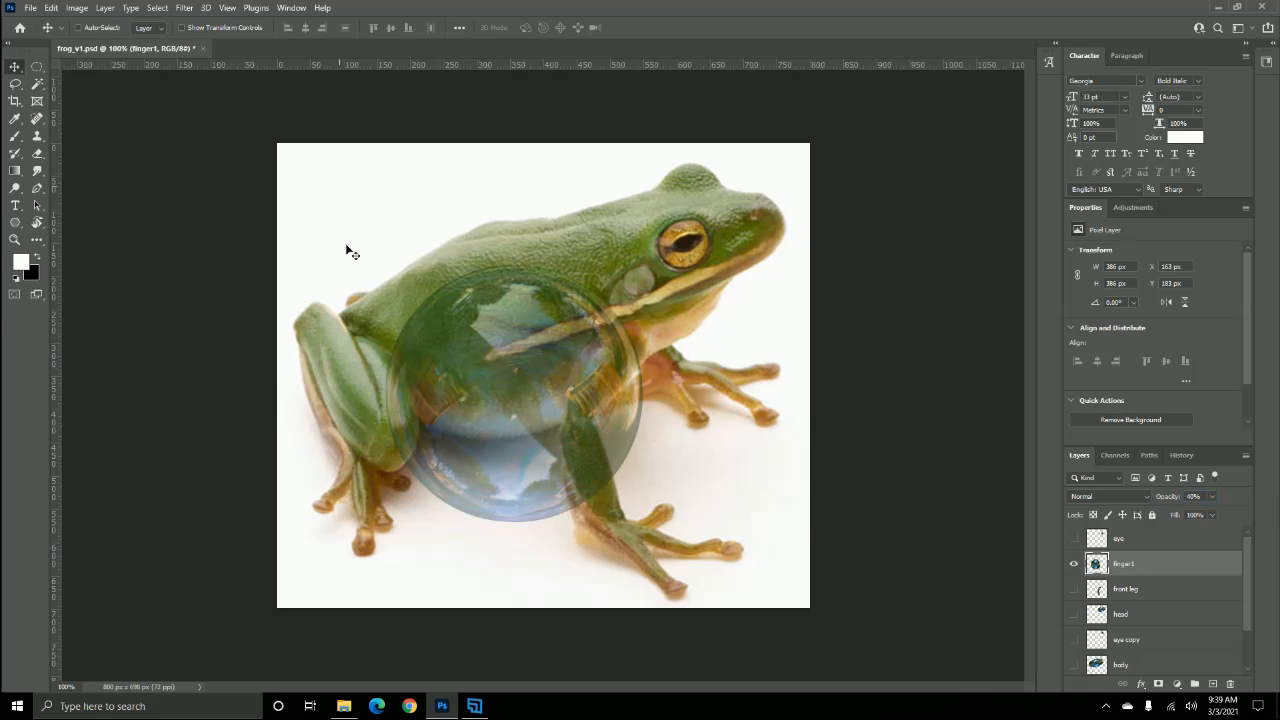
- Free-transform "finger1" to about 12% width and 39% height, rotate it about -40.5°, and place it over the near front foot's lowest finger
key("ctrl")
key("ctrl+t")
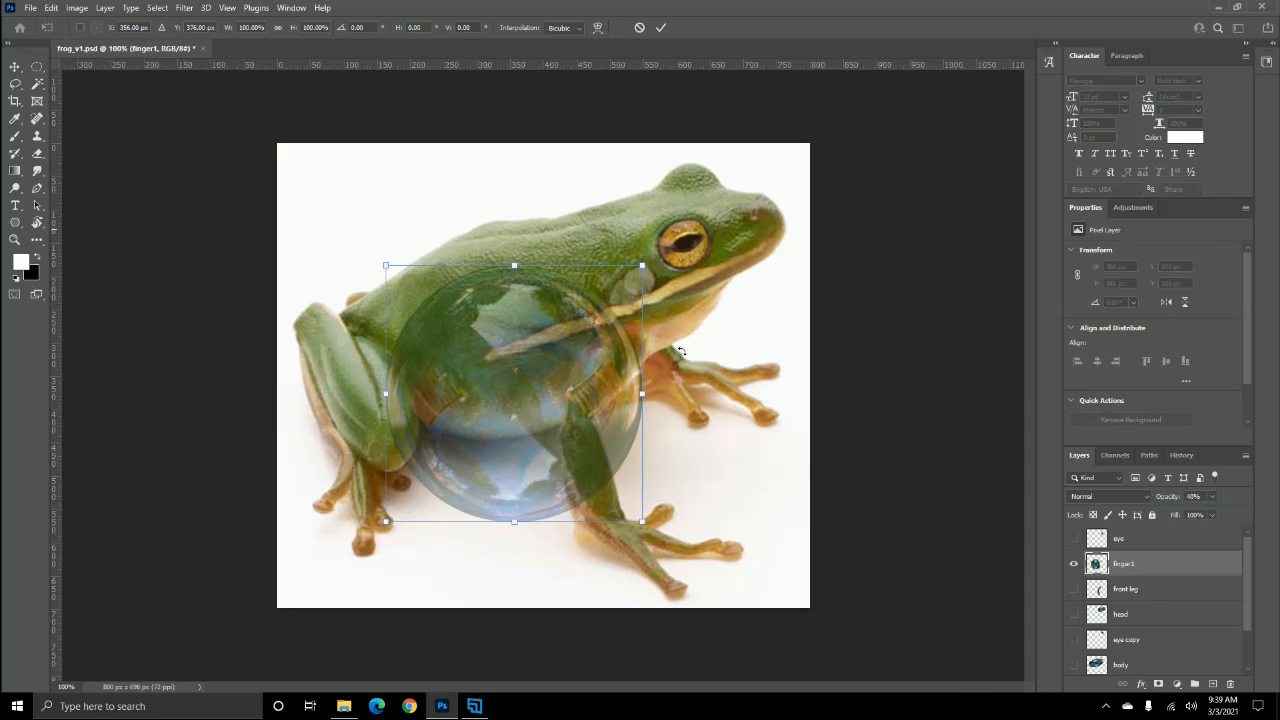
left_click_drag(640, 394, 437, 396)
left_click_drag(453, 246, 347, 254)
left_click_drag(460, 435, 710, 602)
left_click_drag(752, 664, 645, 551)
- Lengthen "finger1" to about 45% height, rotate it to about -55°, and align it from the wrist to the lowest finger's tip
key("ctrl+plus")
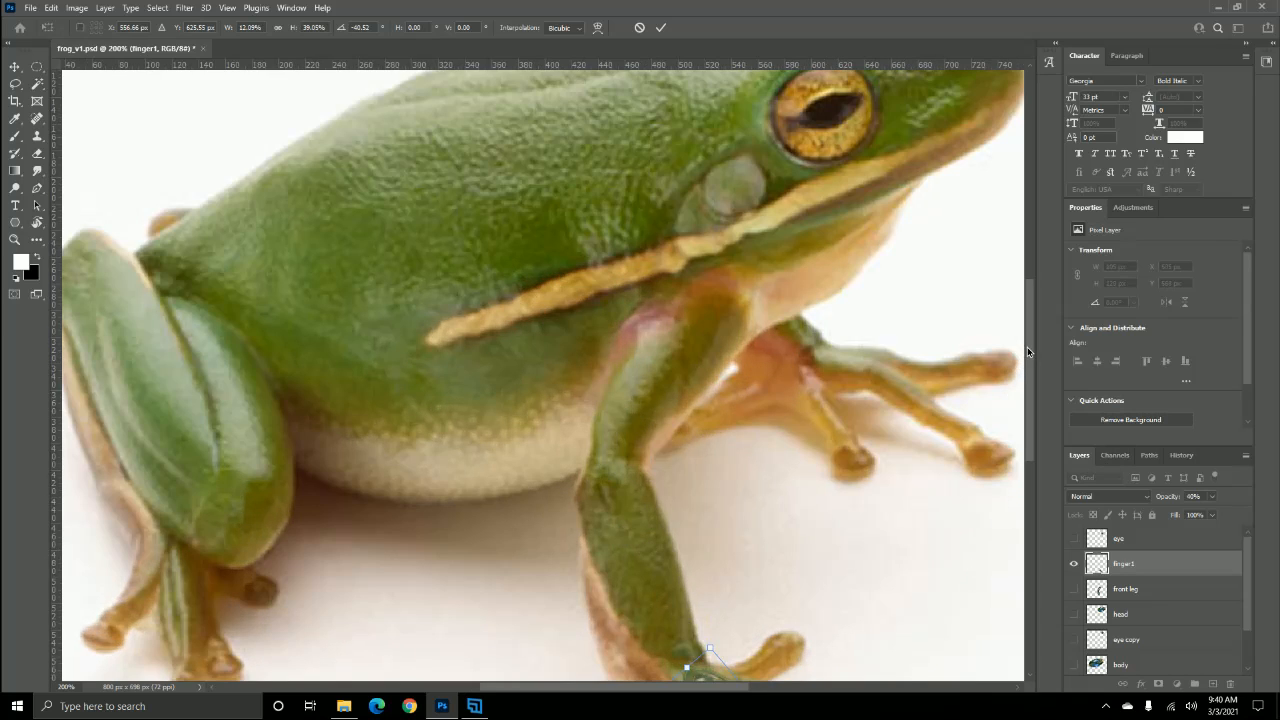
left_click_drag(1027, 347, 1037, 434)
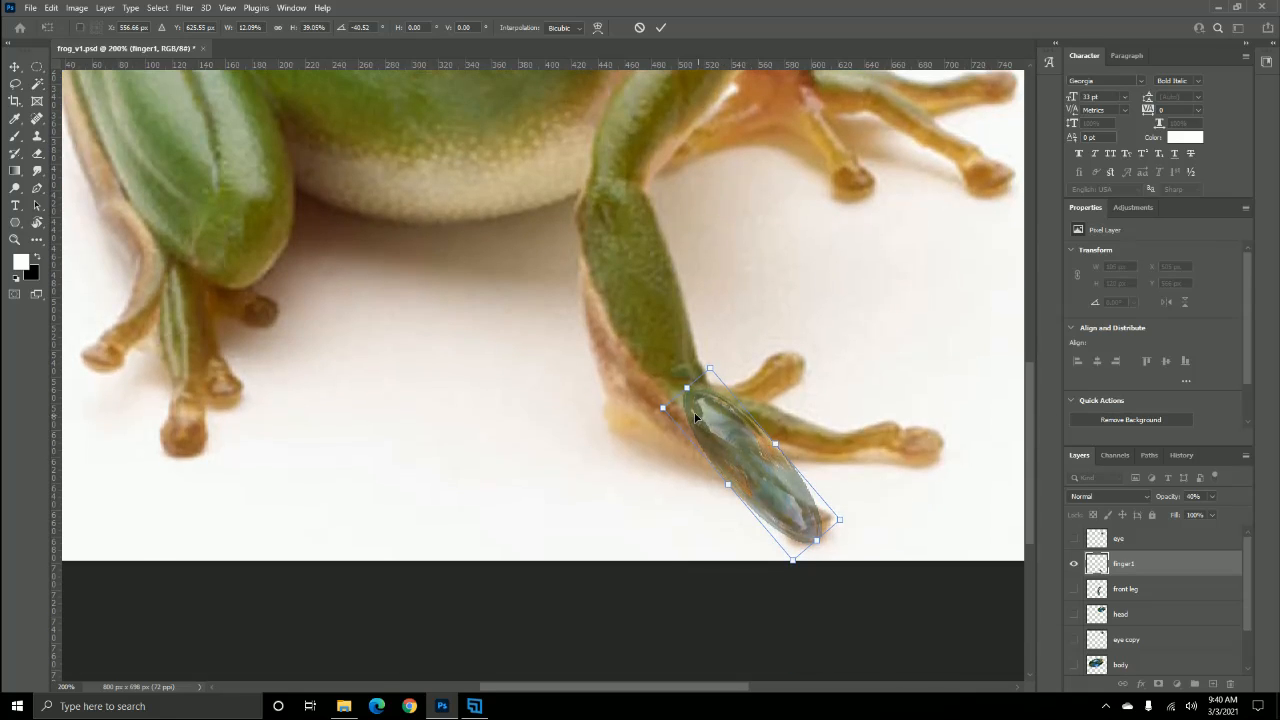
left_click_drag(662, 381, 674, 366)
left_click_drag(730, 443, 709, 445)
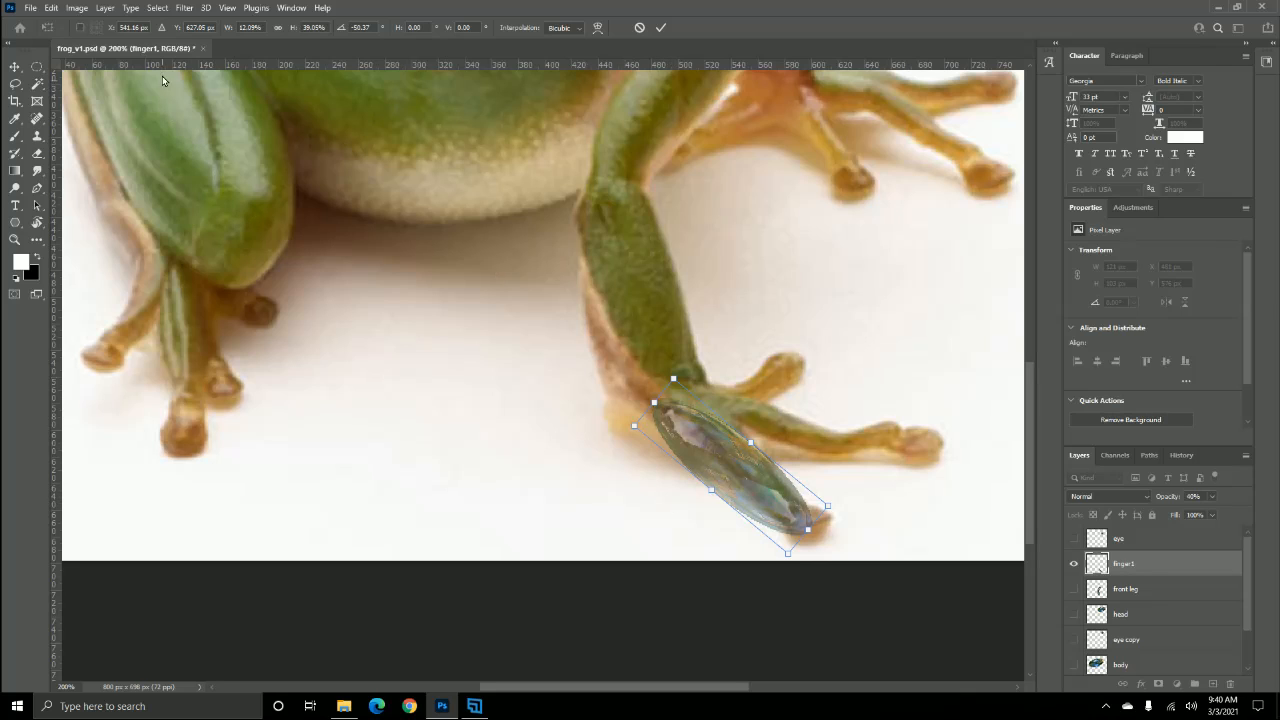
left_click_drag(655, 402, 619, 381)
left_click_drag(617, 381, 660, 423)
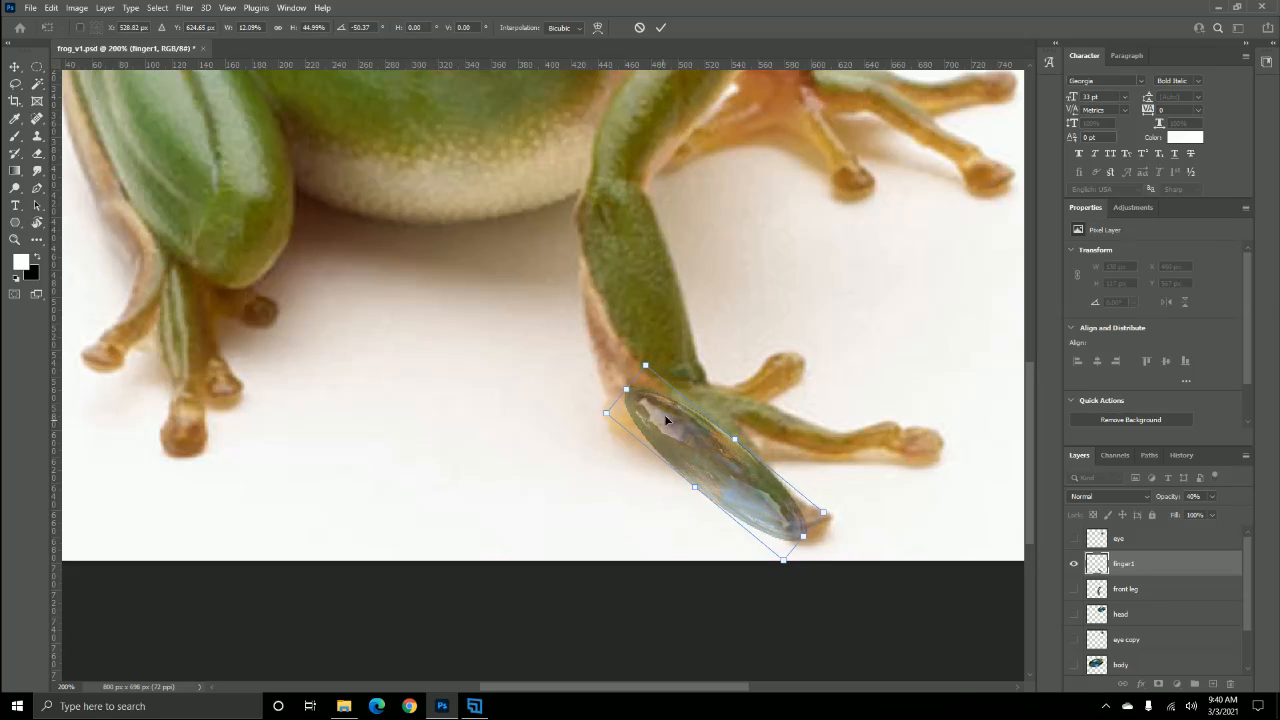
left_click_drag(643, 347, 636, 332)
- Start a 3 x 3 grid warp on "finger1" and pull its lower wrist-end corner outward to fill the heel of the foot
left_click(51, 8)
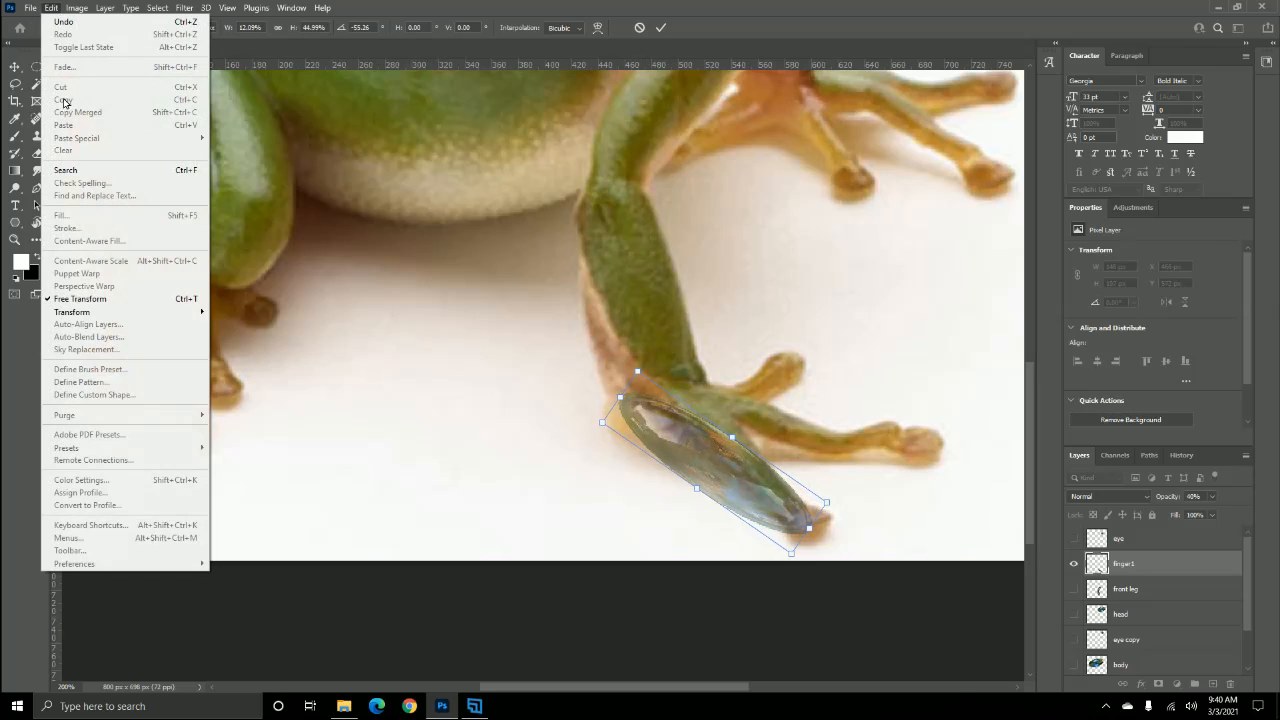
mouse_move(97, 314)
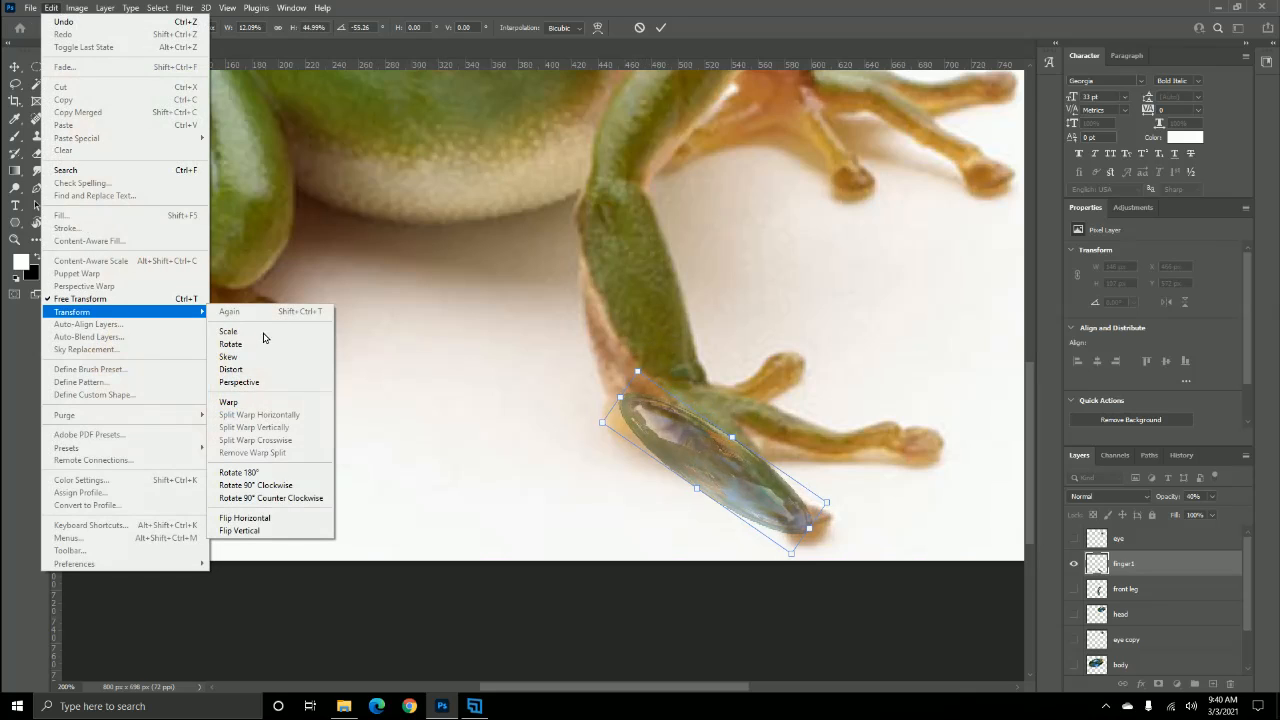
left_click(262, 399)
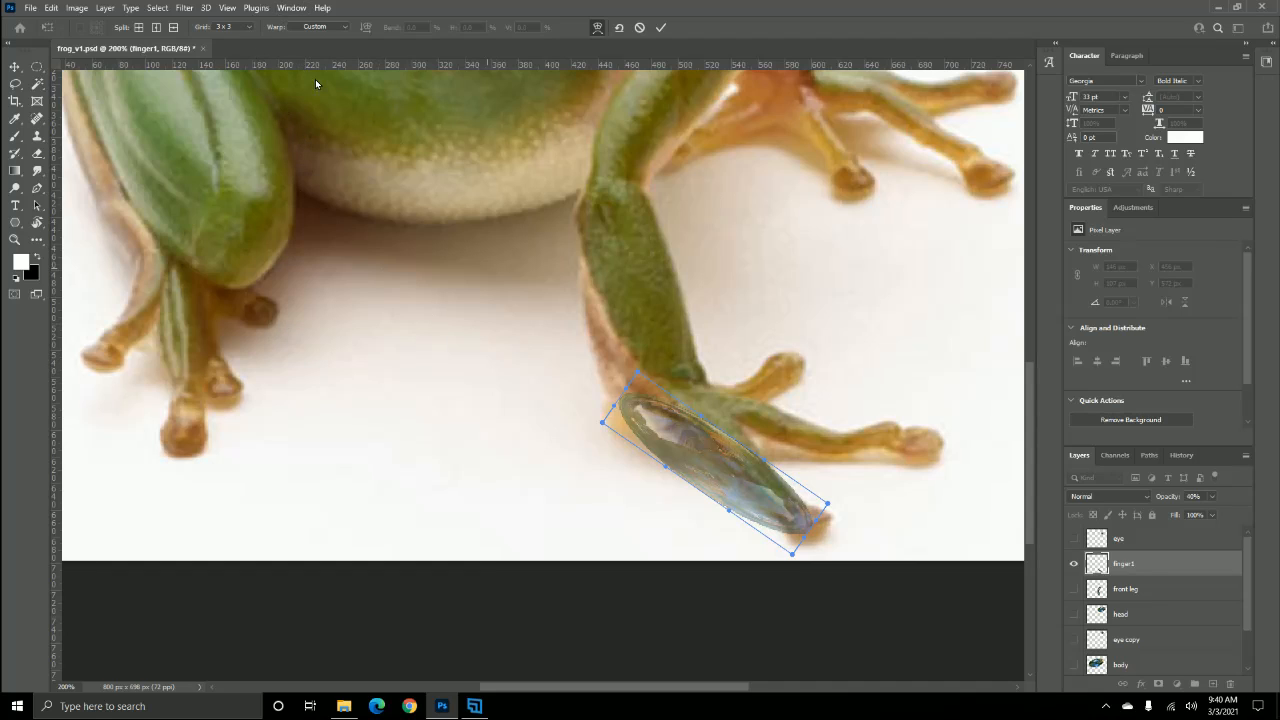
left_click(245, 27)
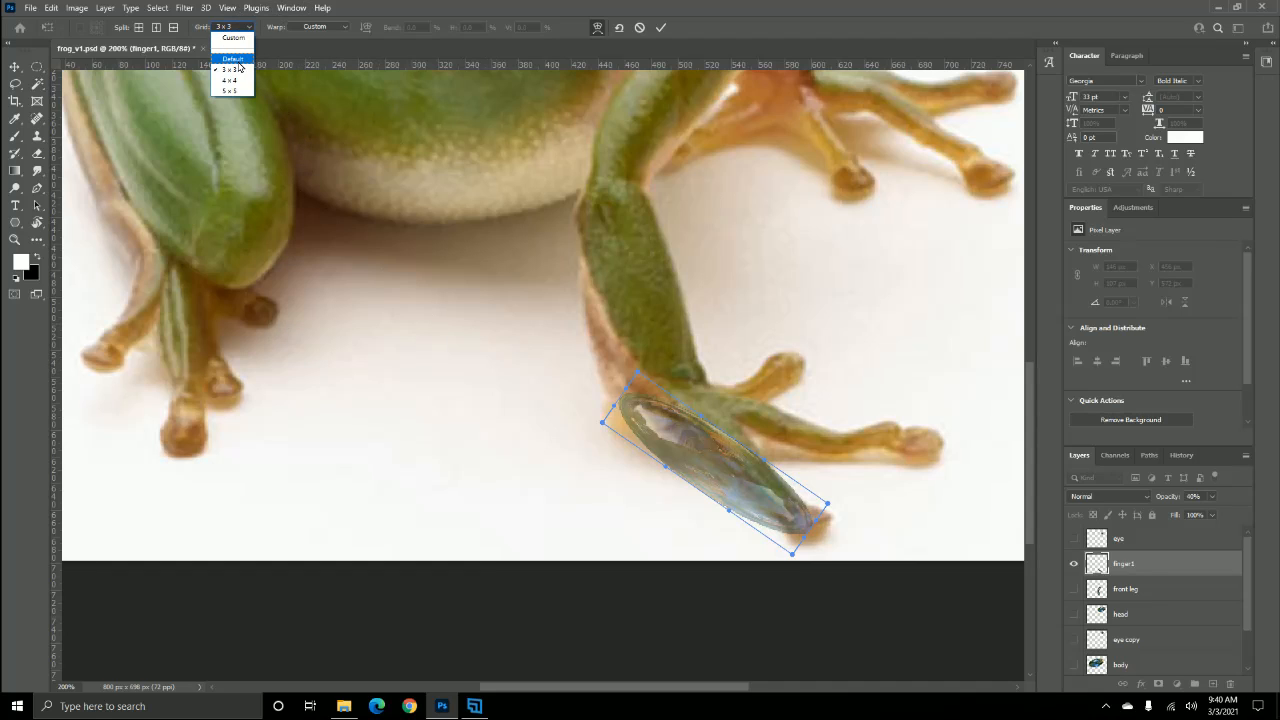
left_click(240, 66)
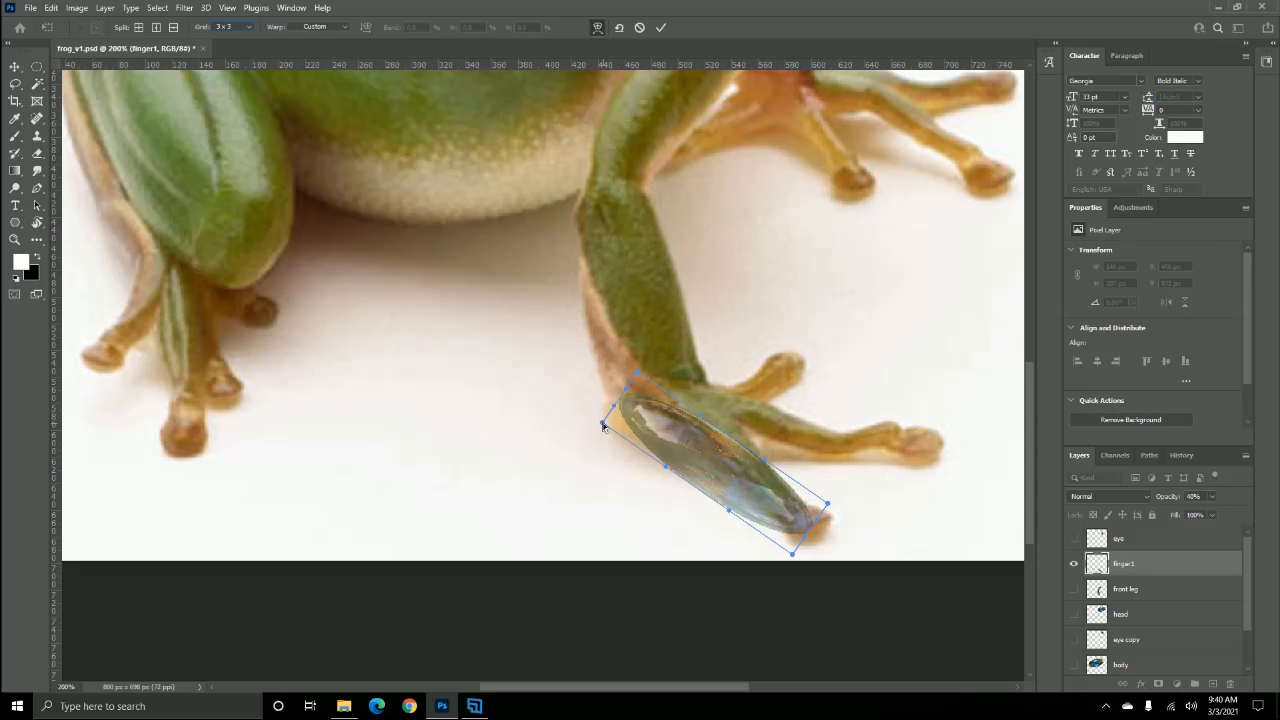
mouse_move(603, 424)
left_mouse_down()
mouse_move(586, 429)
mouse_move(607, 411)
left_mouse_up()
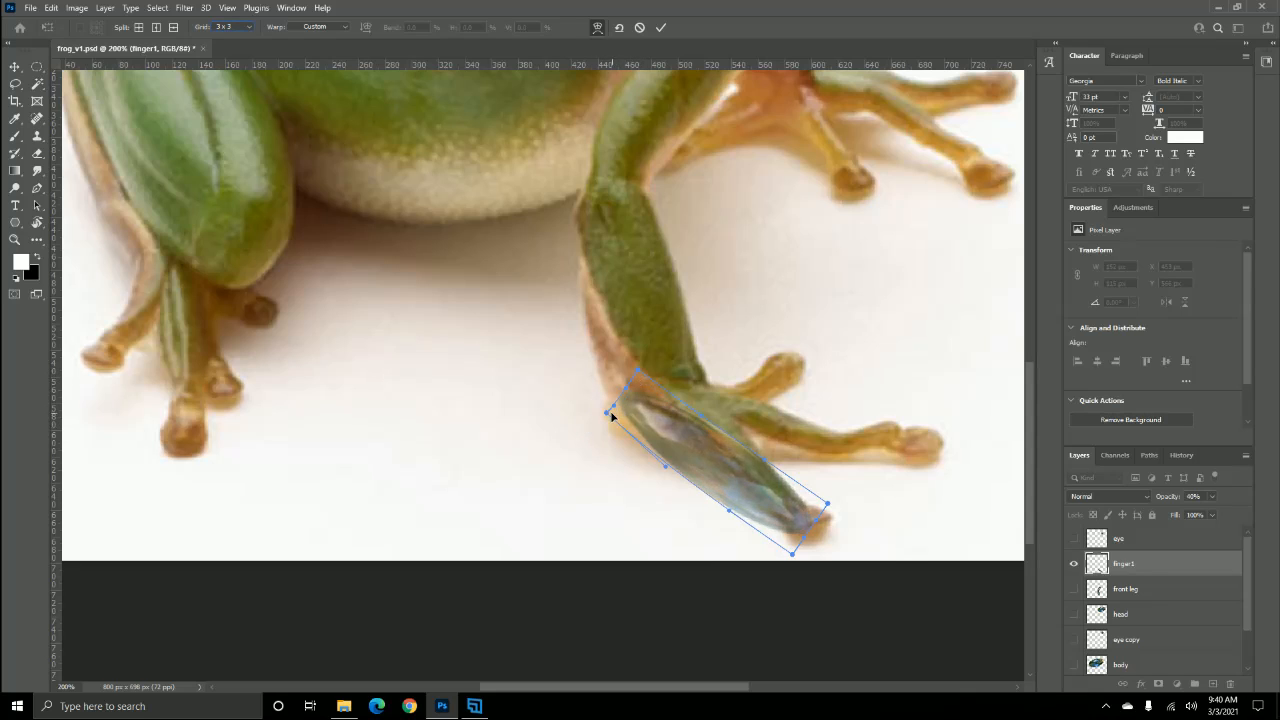
left_click_drag(607, 415, 588, 427)
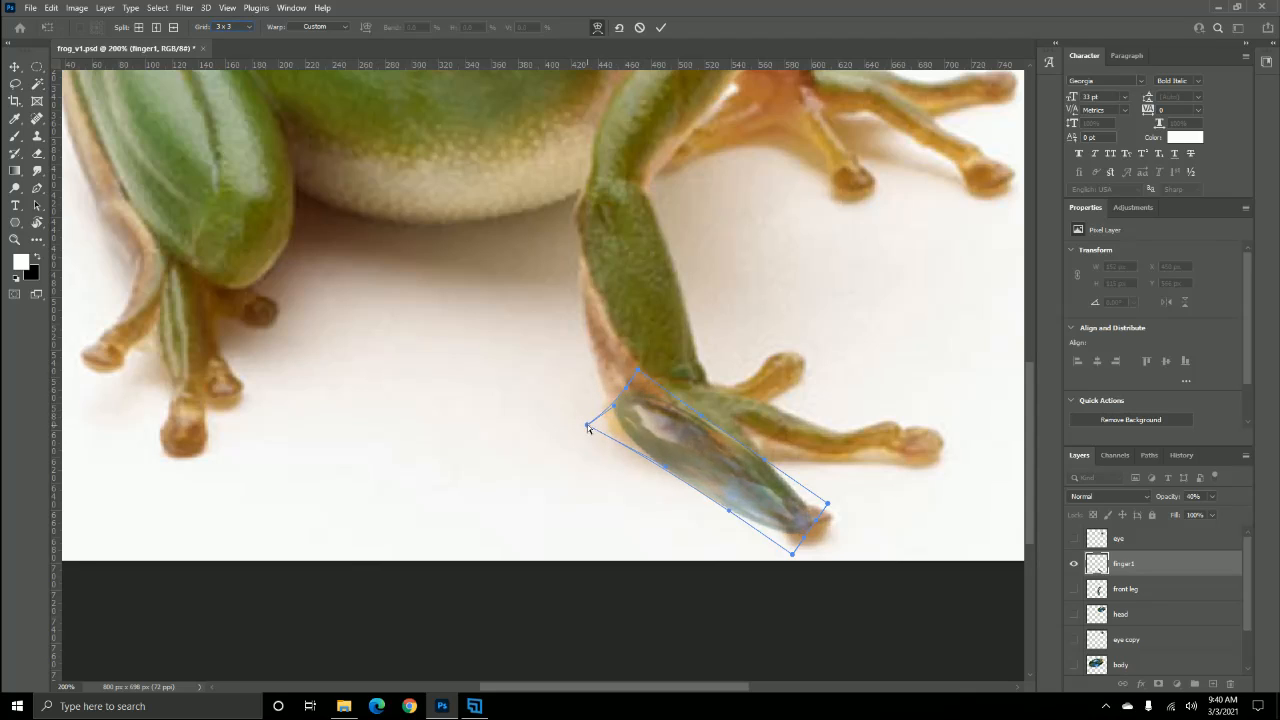
- Taper the fingertip end of "finger1" by pulling in its corners, adjust the lower edge curve, and apply the warp
left_click_drag(791, 556, 781, 513)
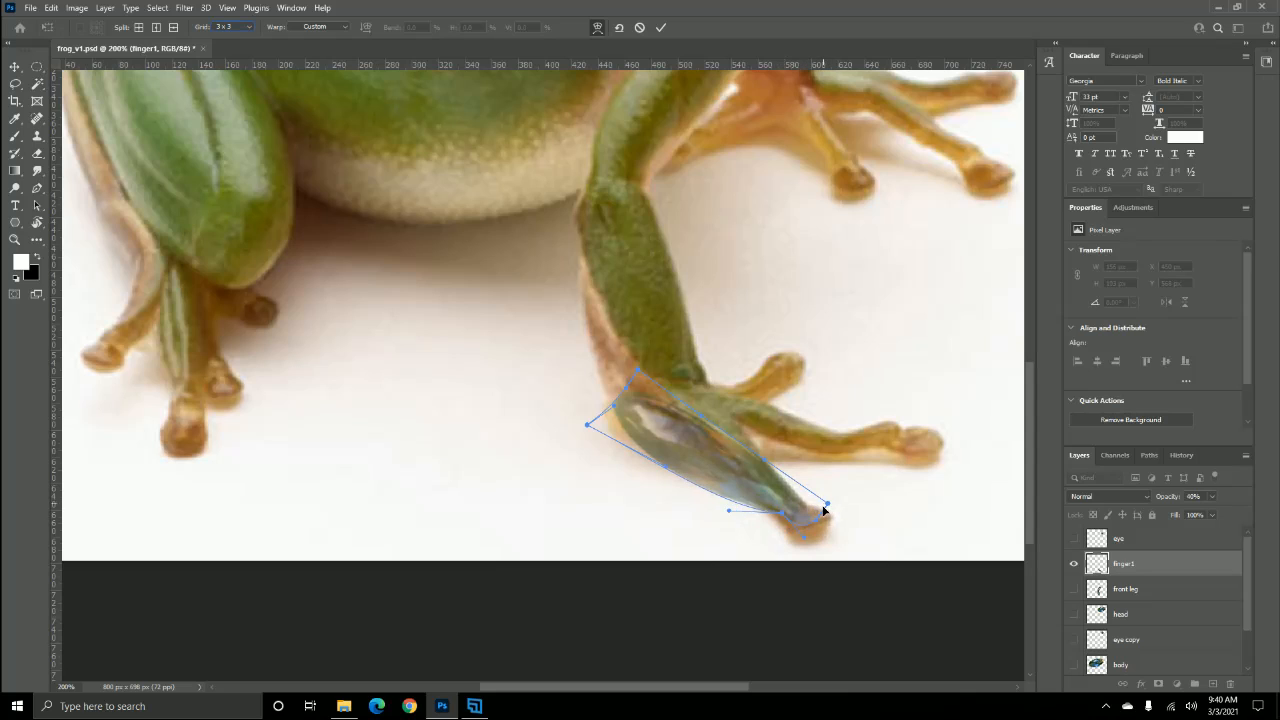
left_click_drag(824, 510, 809, 494)
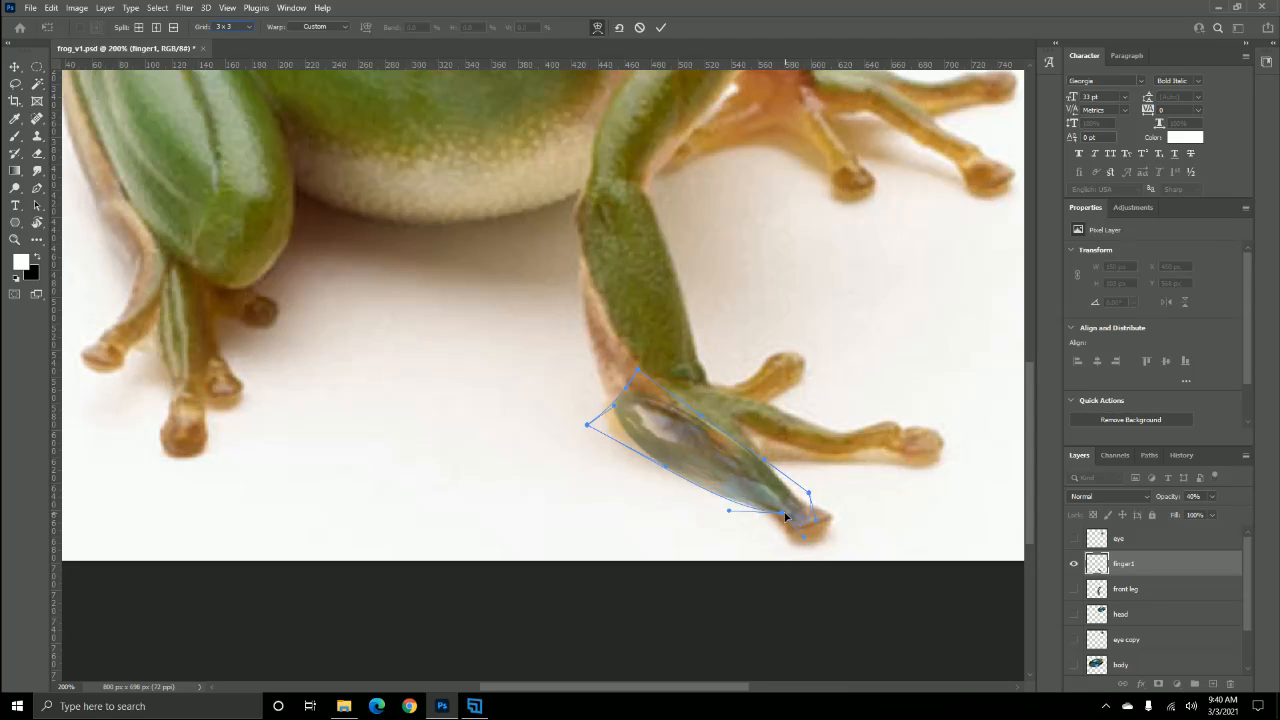
left_click_drag(783, 516, 782, 515)
left_click_drag(665, 470, 626, 447)
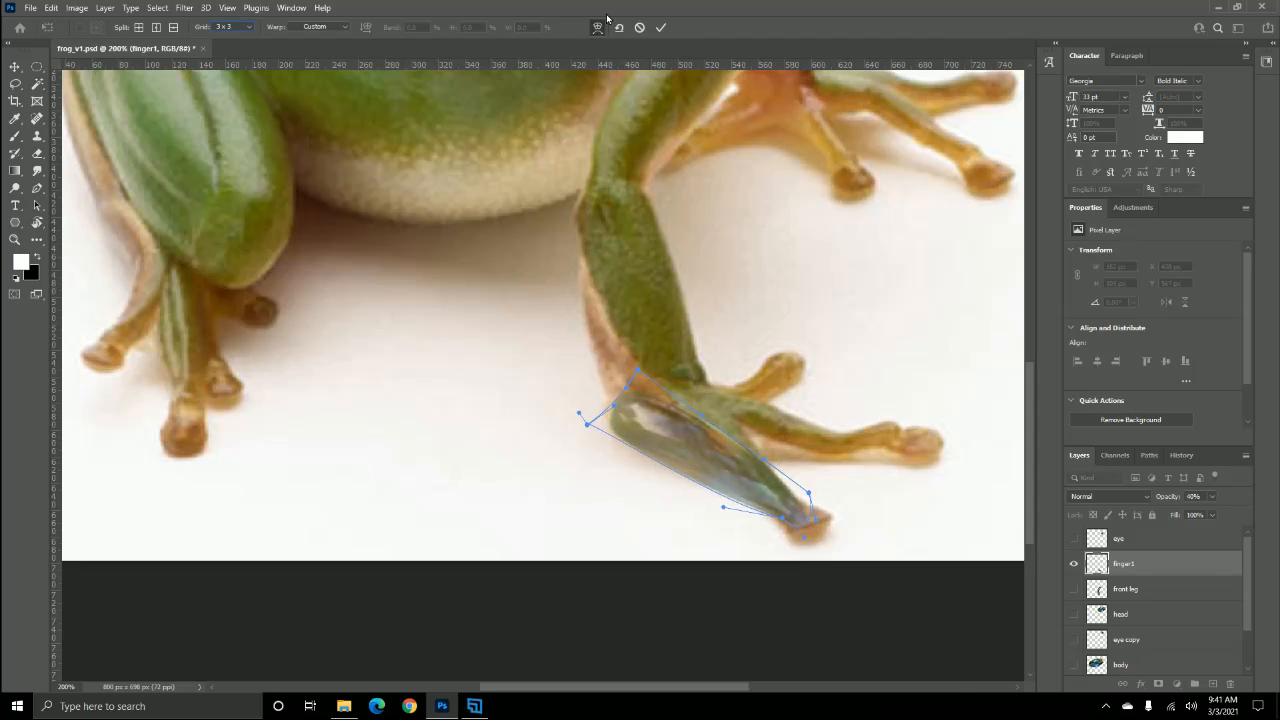
left_click(660, 27)
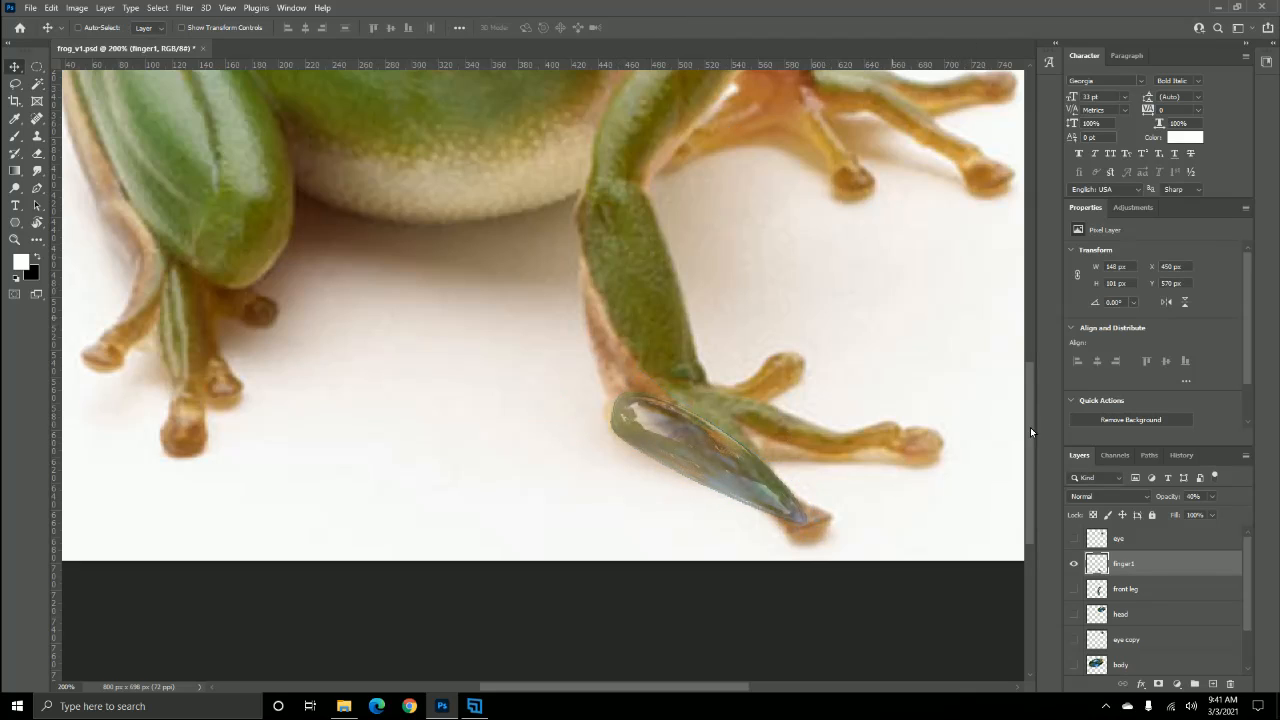
- Restore the "finger1" layer's opacity to 100%
left_click(1211, 499)
left_click_drag(1206, 515, 1262, 516)
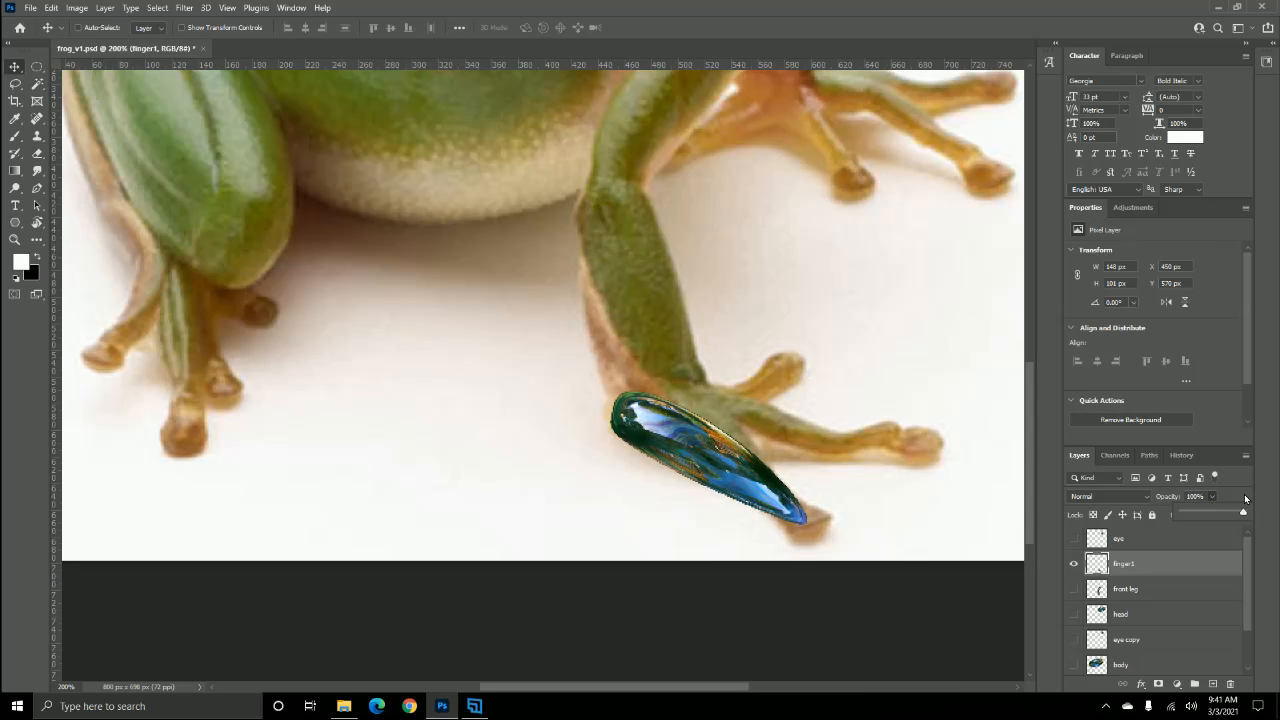
left_click(1244, 498)
key("ctrl+minus")
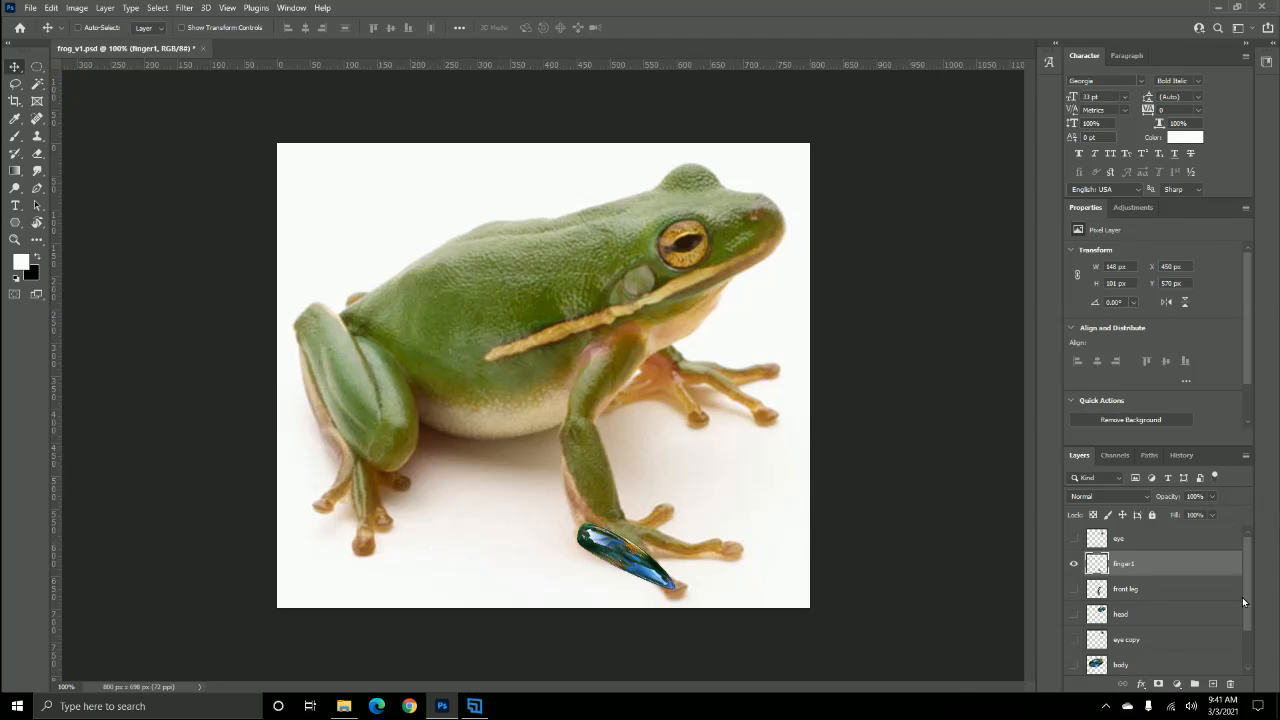
- Duplicate the hidden "bubble" layer again and move the copy directly above "finger1"
left_click_drag(1246, 594, 1246, 634)
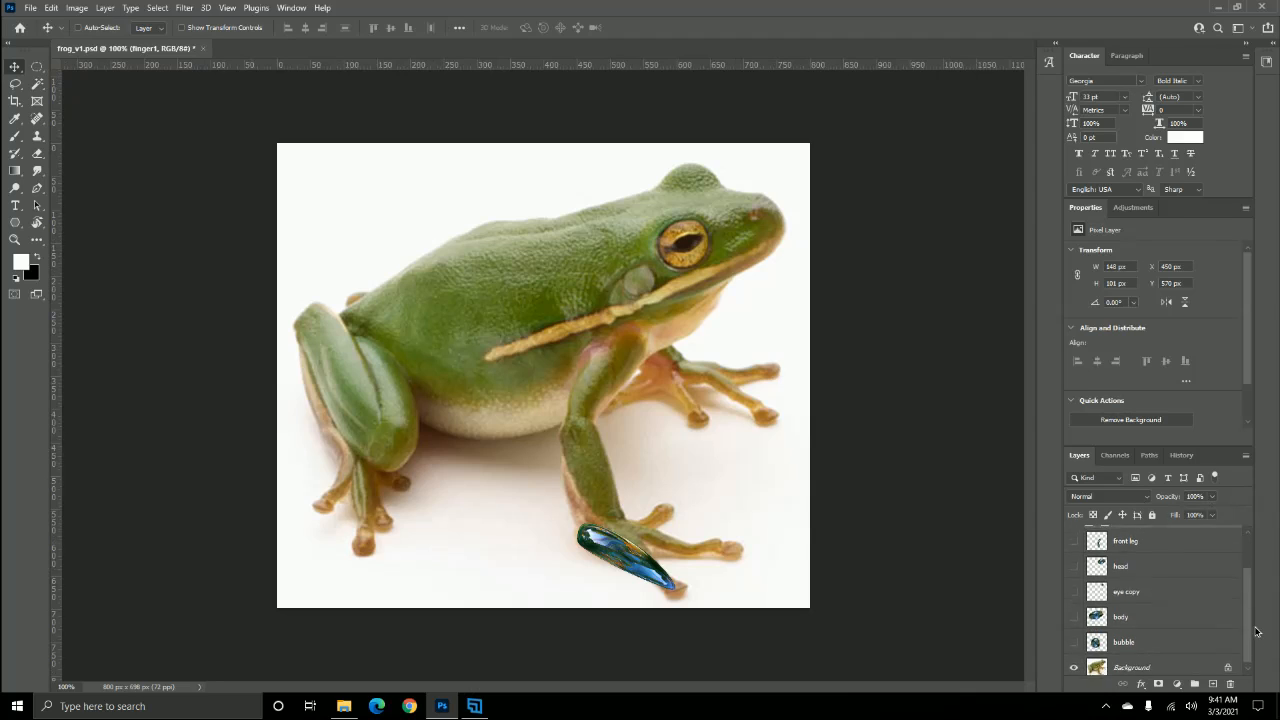
left_click(1147, 638)
key("ctrl+j")
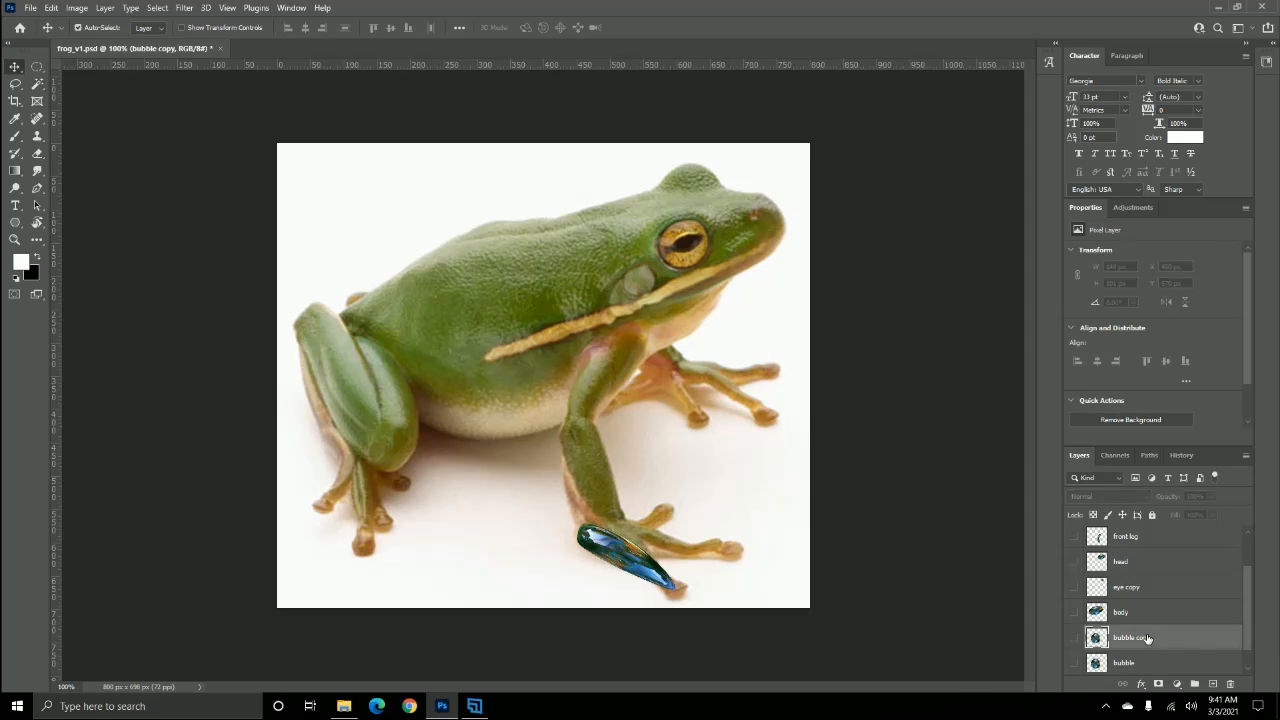
left_click_drag(1192, 648, 1186, 562)
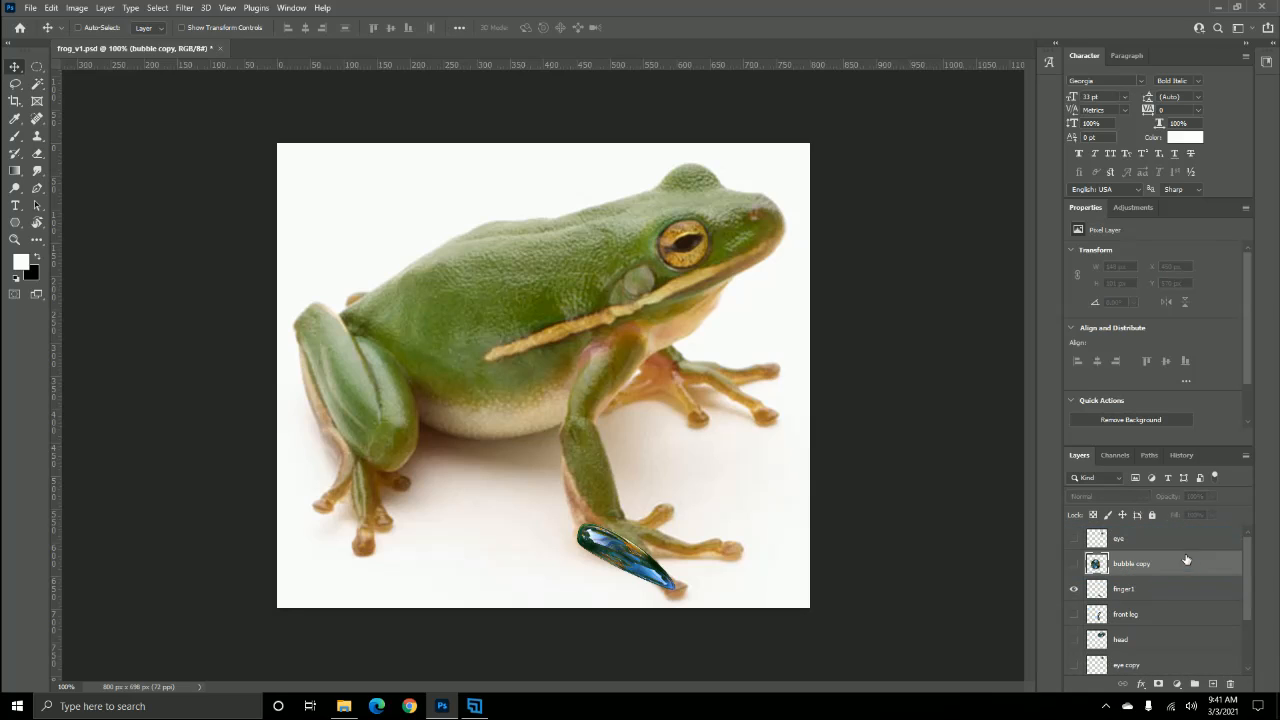
- Rename the new bubble copy as "toe1", make it visible, and set its opacity to 40%
double_click(1133, 563)
type("toe1")
key("Return")
left_click(1074, 565)
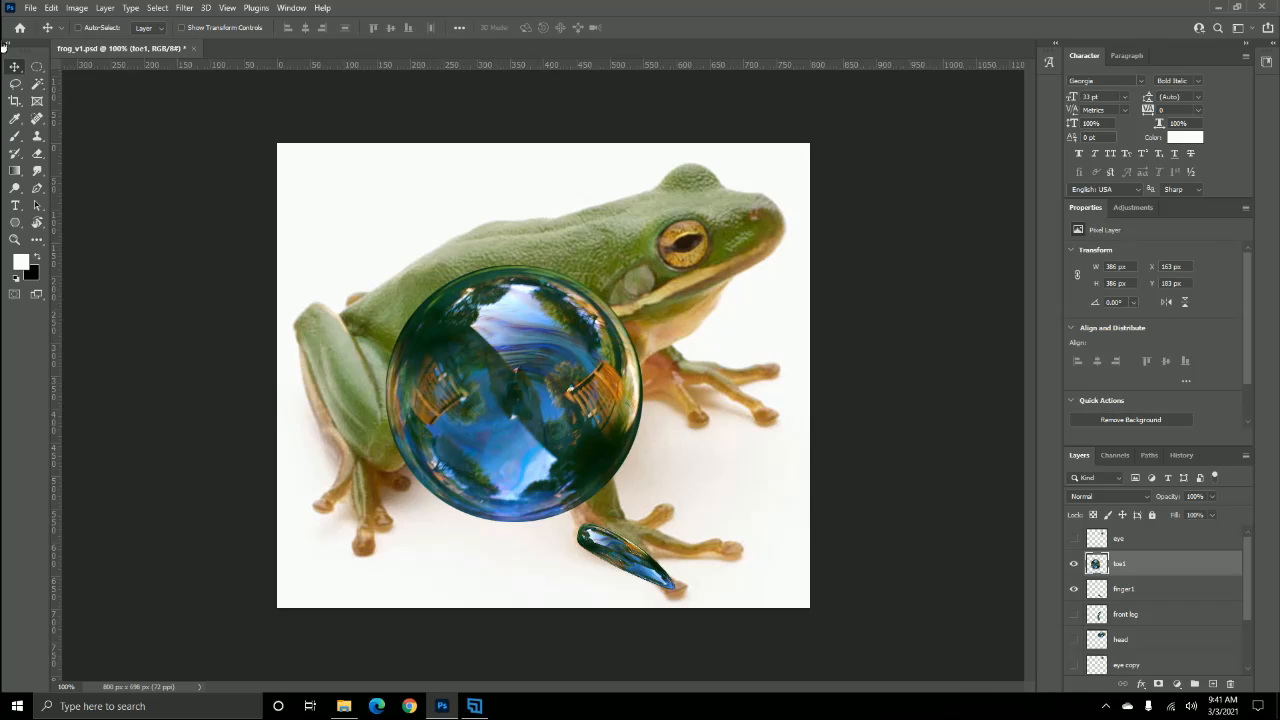
left_click(1196, 496)
type("40")
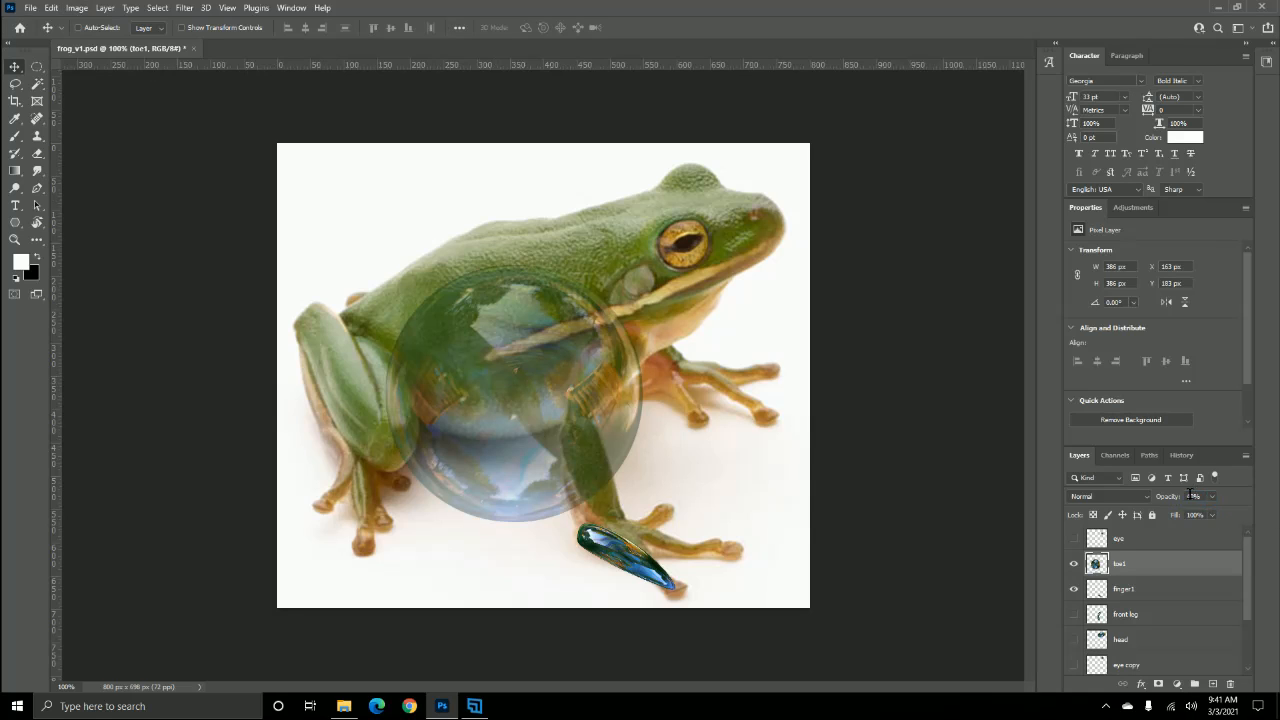
- Scale the "toe1" bubble down to about 38 px wide, fit it over the toe pad at the tip of "finger1", and apply the transform
key("ctrl+t")
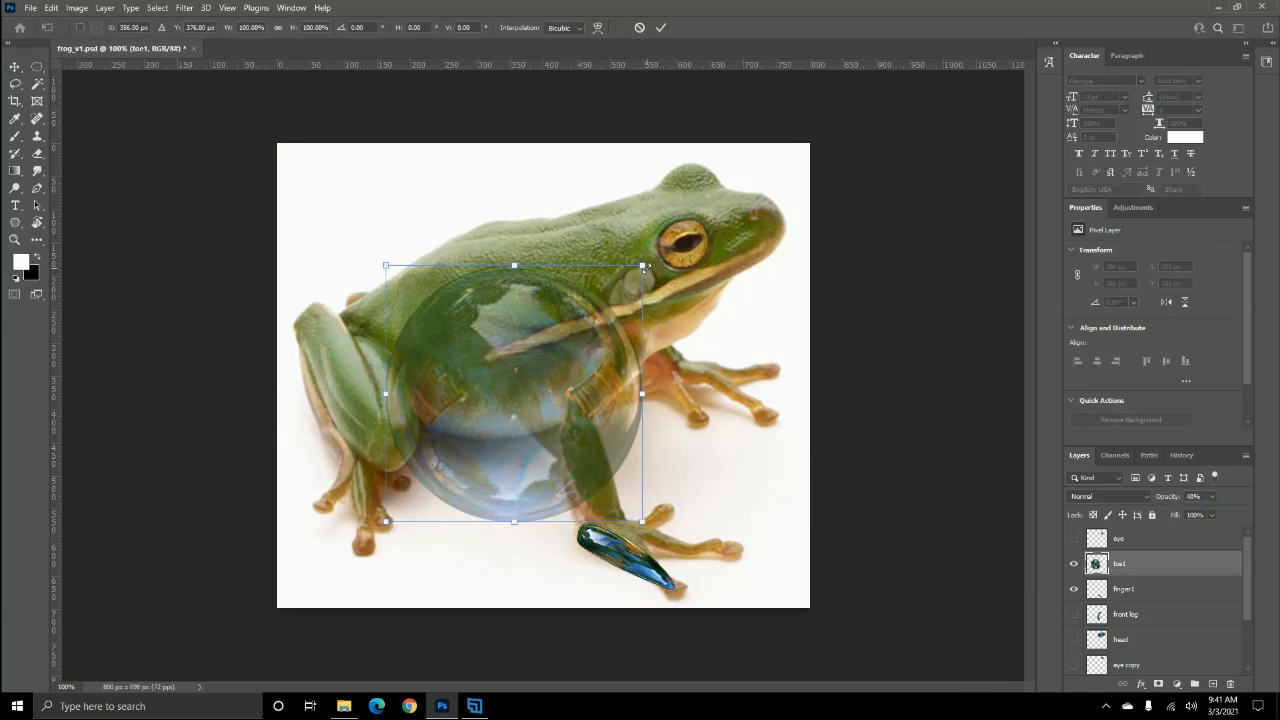
left_click_drag(645, 268, 433, 477)
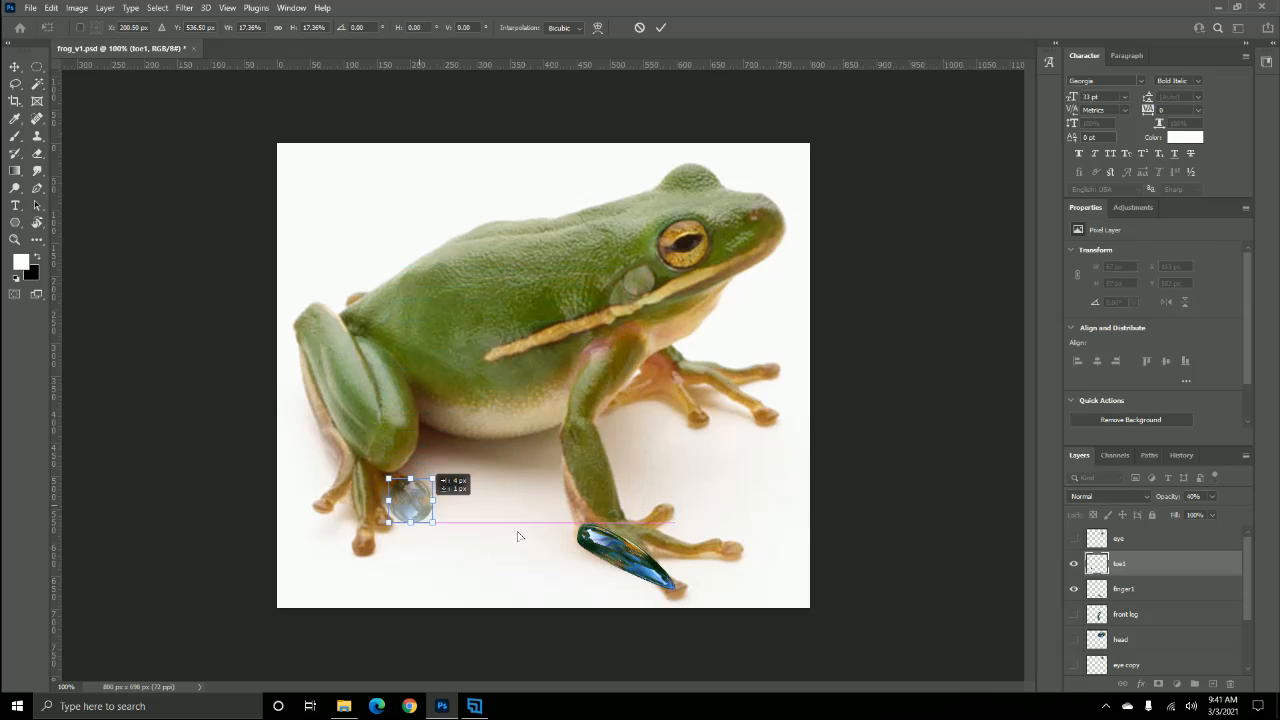
left_click_drag(518, 537, 696, 564)
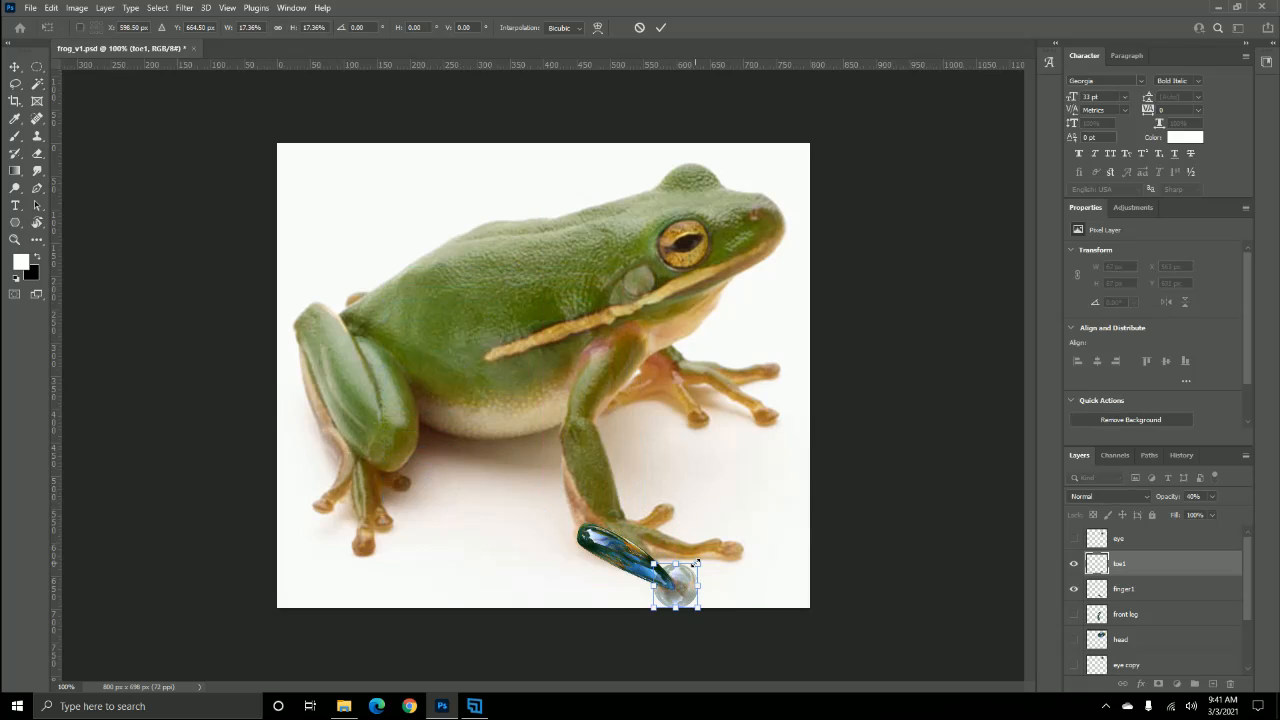
key("ctrl+plus")
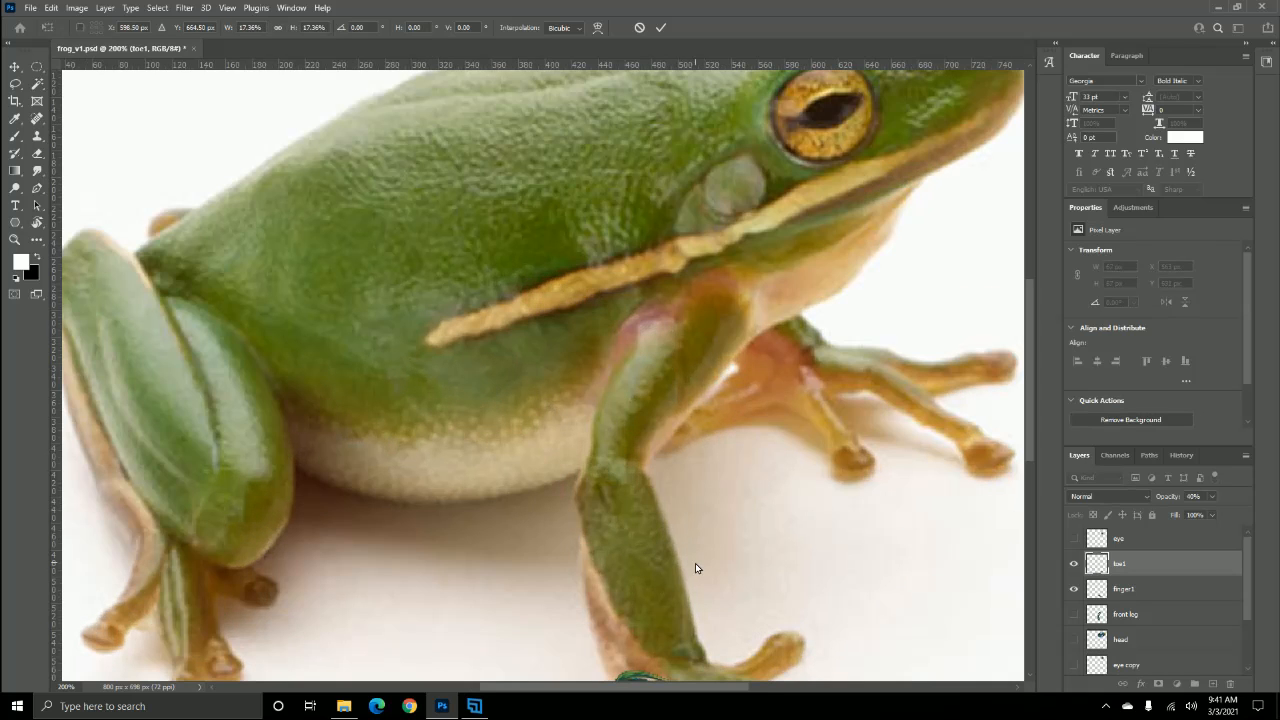
scroll(1036, 446, "down", 5)
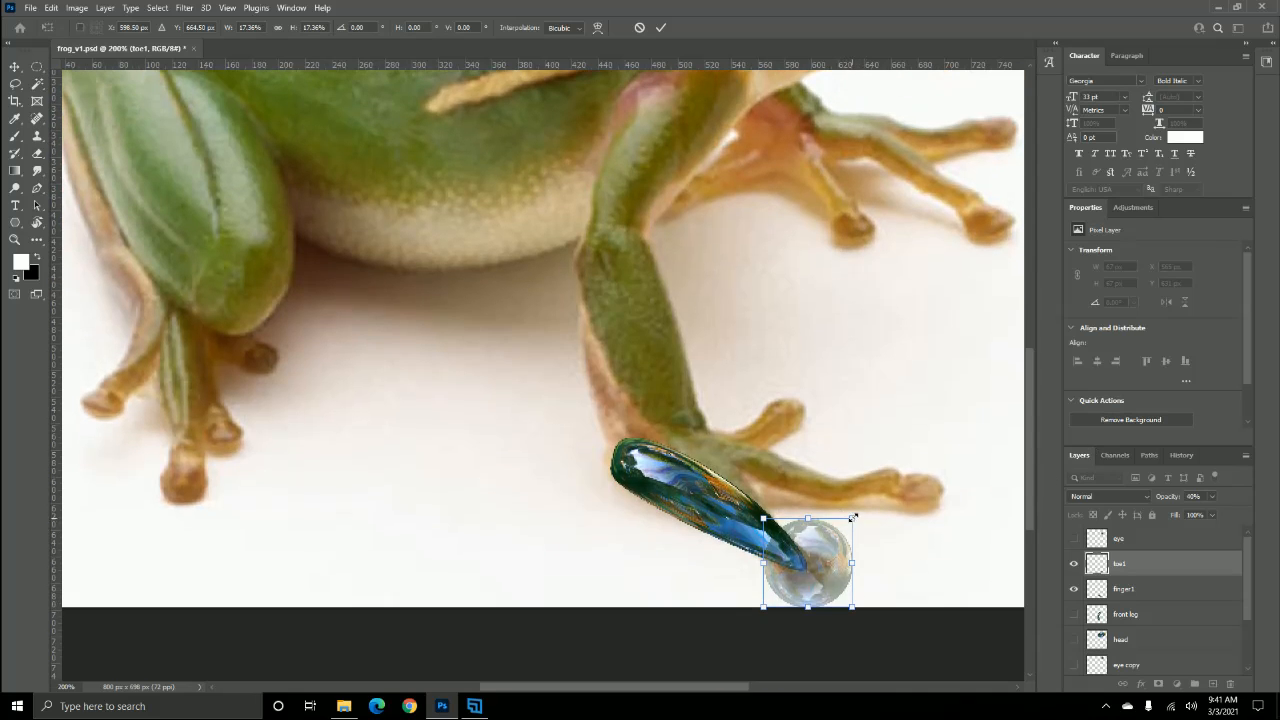
left_click_drag(853, 516, 818, 577)
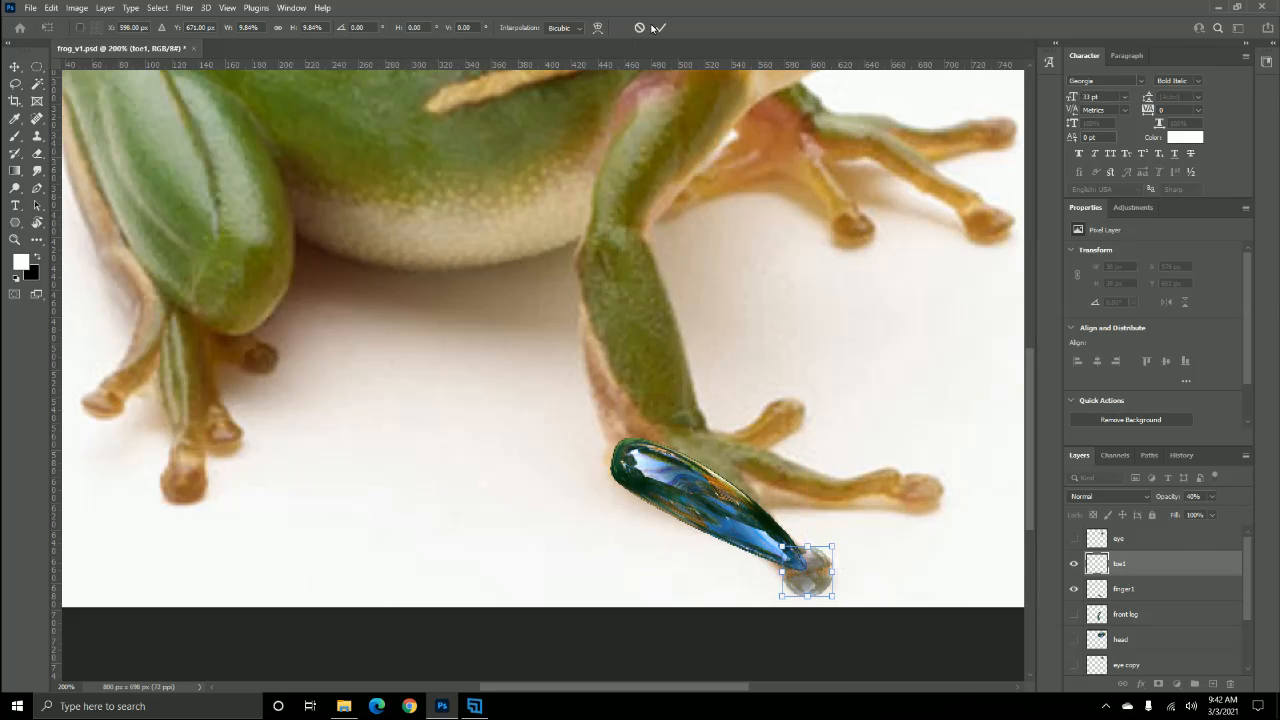
left_click(659, 27)
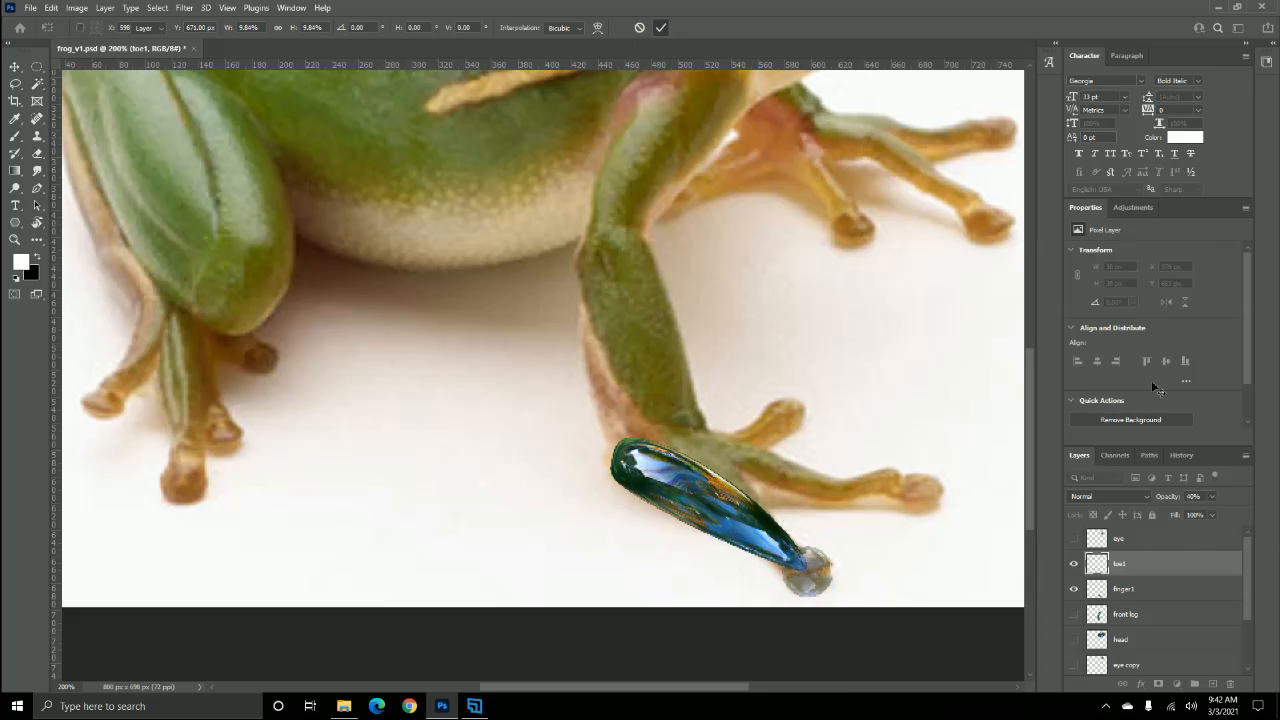
- Restore the "toe1" layer's opacity to 100%
left_click(1210, 497)
left_click_drag(1208, 514, 1244, 516)
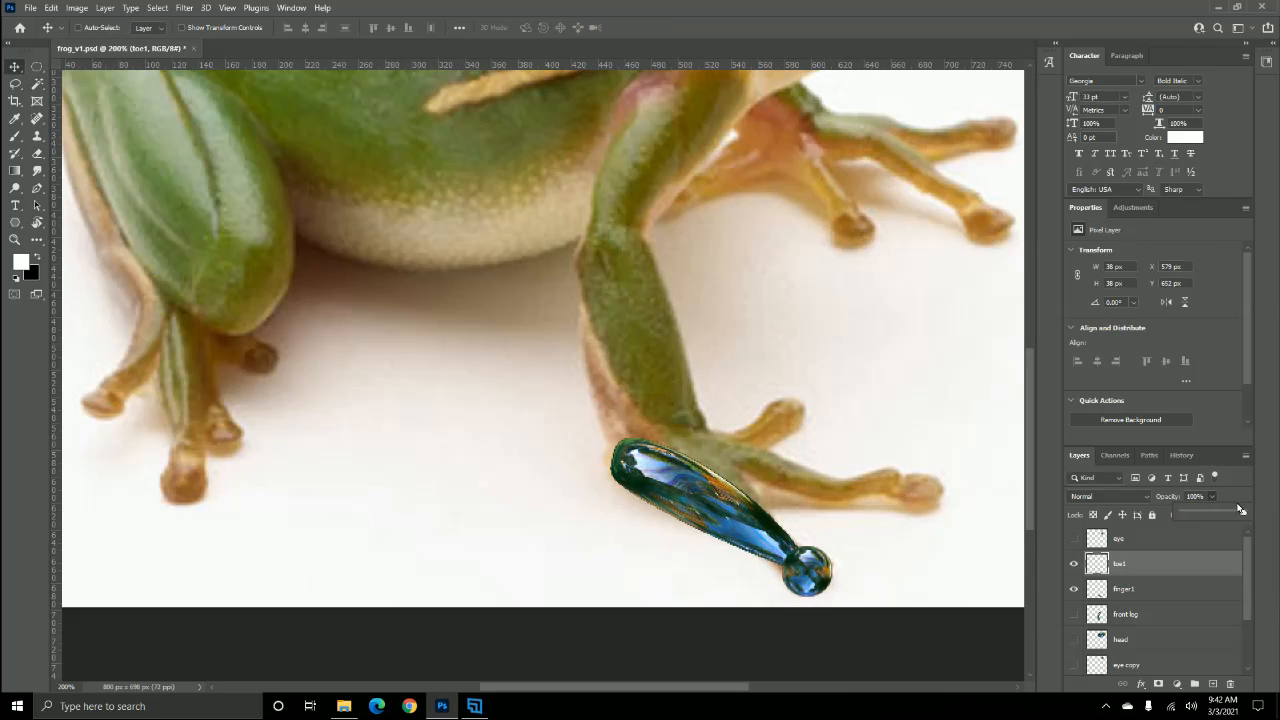
left_click(1238, 492)
- Show the "eye", "front leg", "head", "eye copy" and "body" layers, leaving the original "bubble" layer hidden
key("ctrl+0")
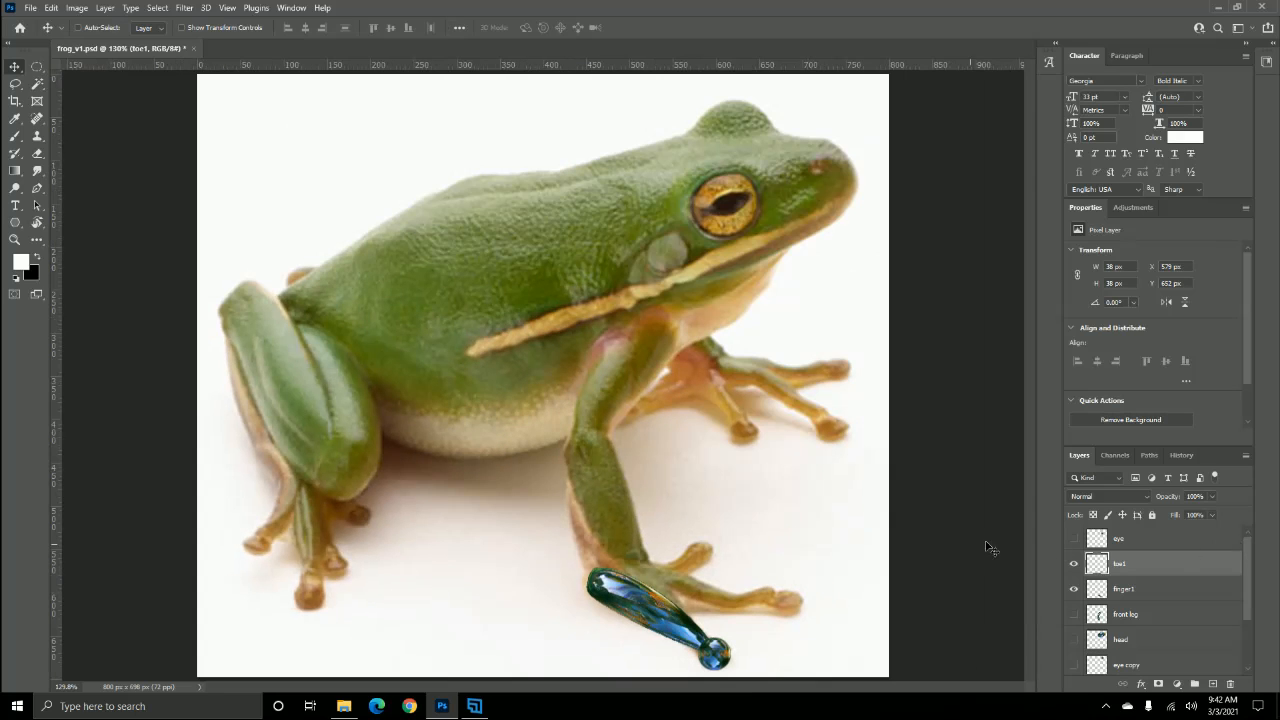
left_click_drag(1073, 541, 1077, 641)
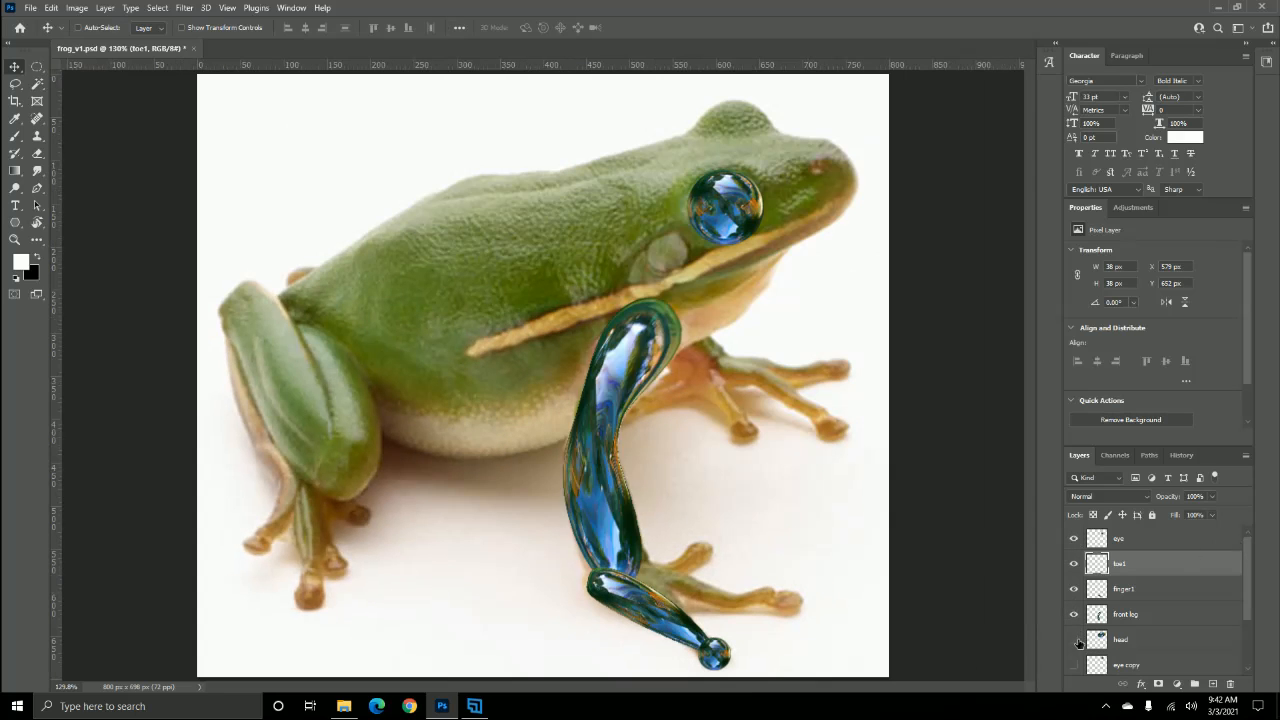
scroll(1191, 611, "down", 3)
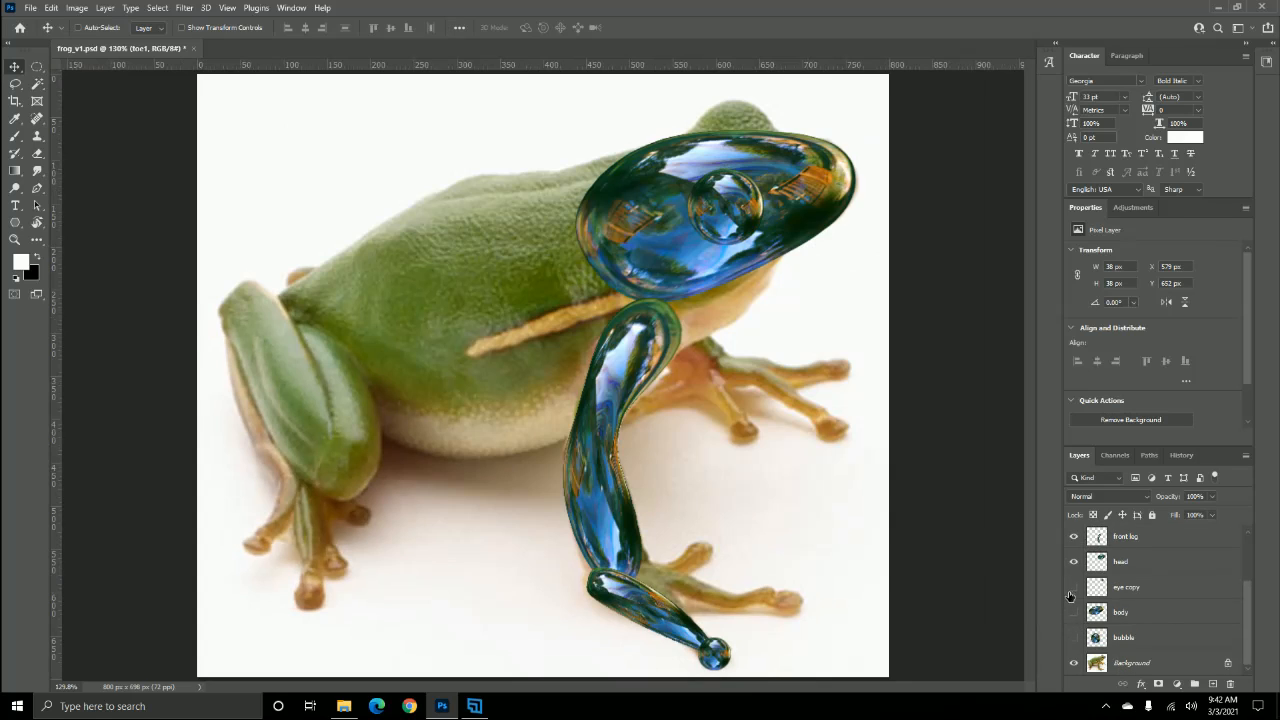
left_click_drag(1073, 589, 1071, 638)
left_click(1074, 637)
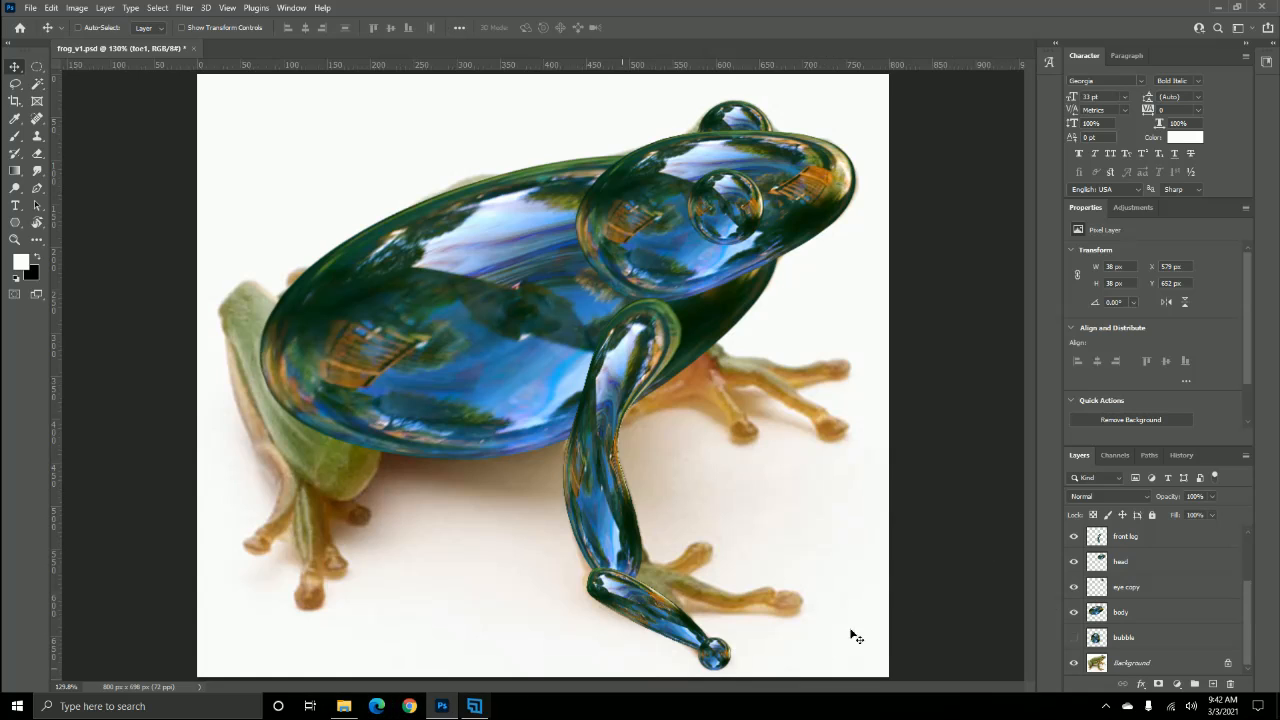
left_click(474, 706)
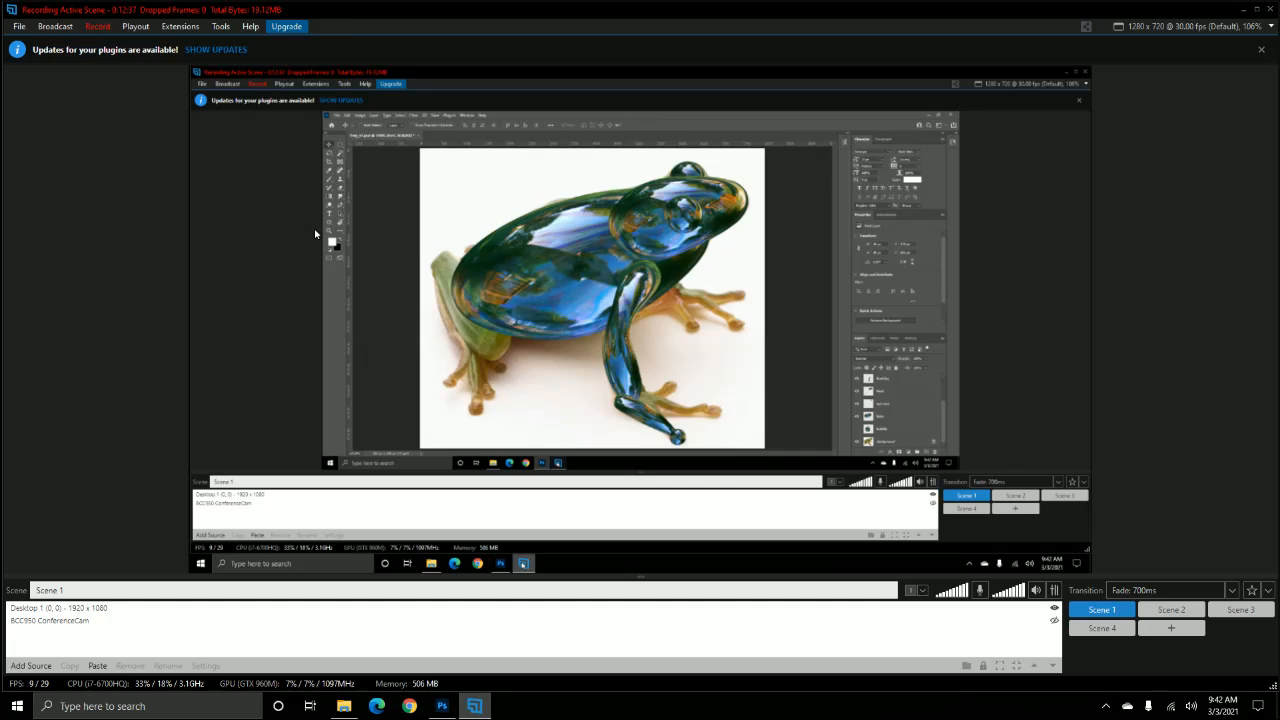